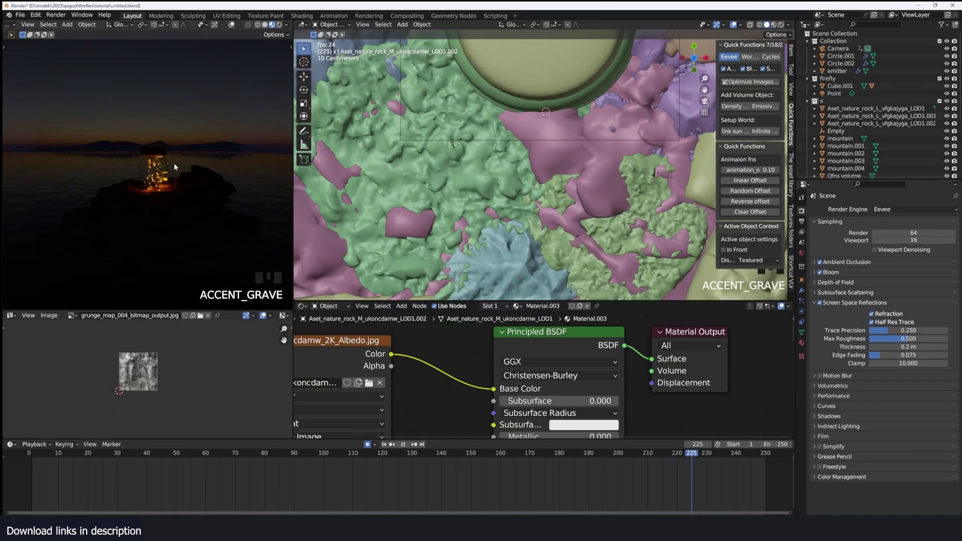
scroll(177, 167, "up", 3)
key("grave")
key("grave")
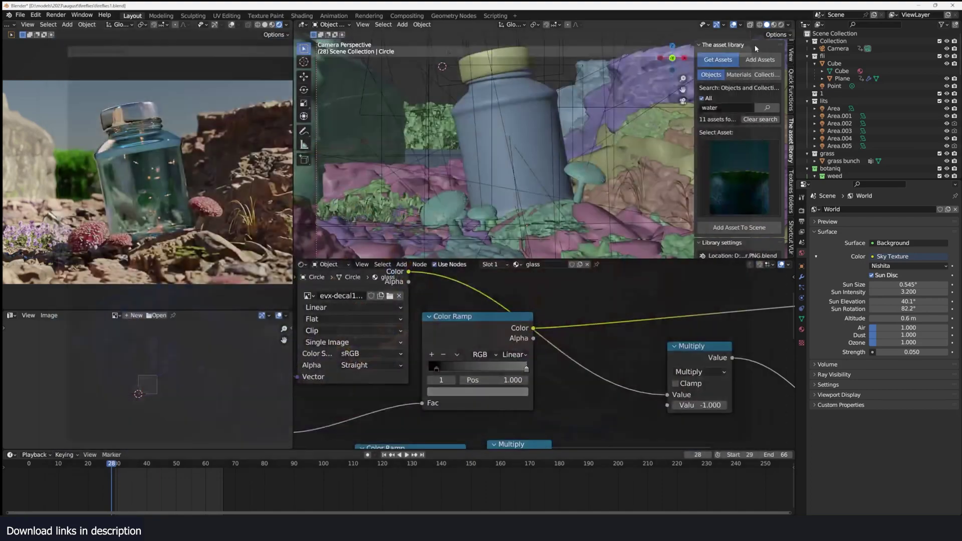
Step: Select the foreground rock and lower the world sky texture's sun elevation to 18.9°
left_click(761, 42)
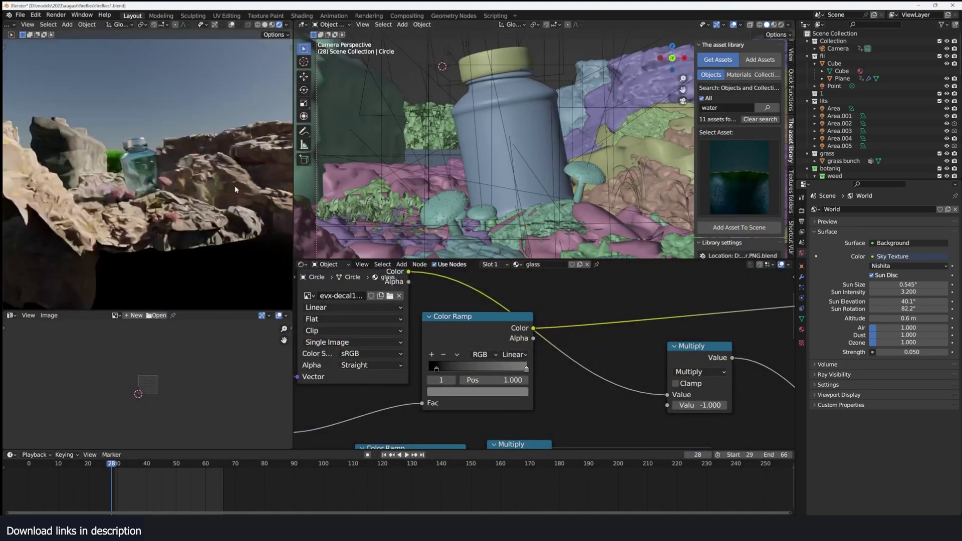
left_click(238, 187)
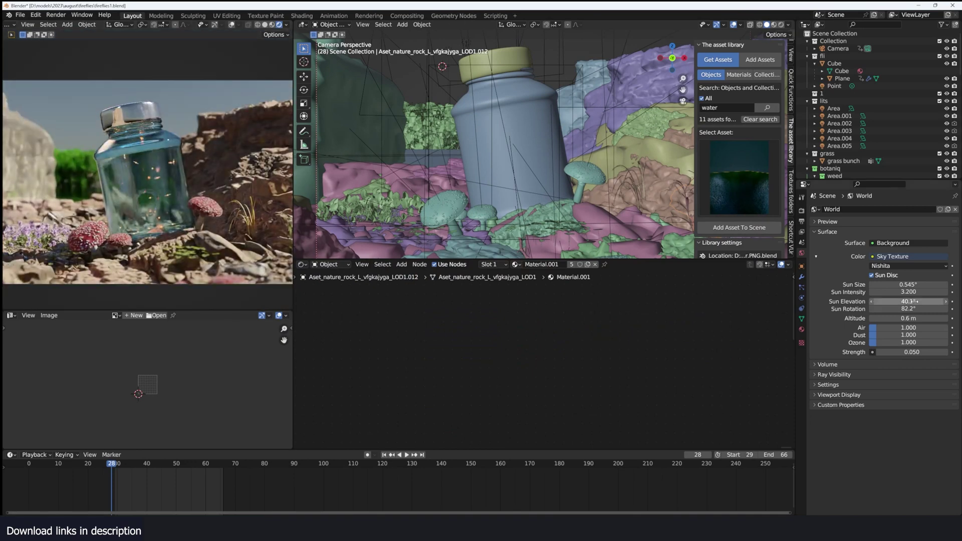
left_click_drag(908, 301, 901, 301)
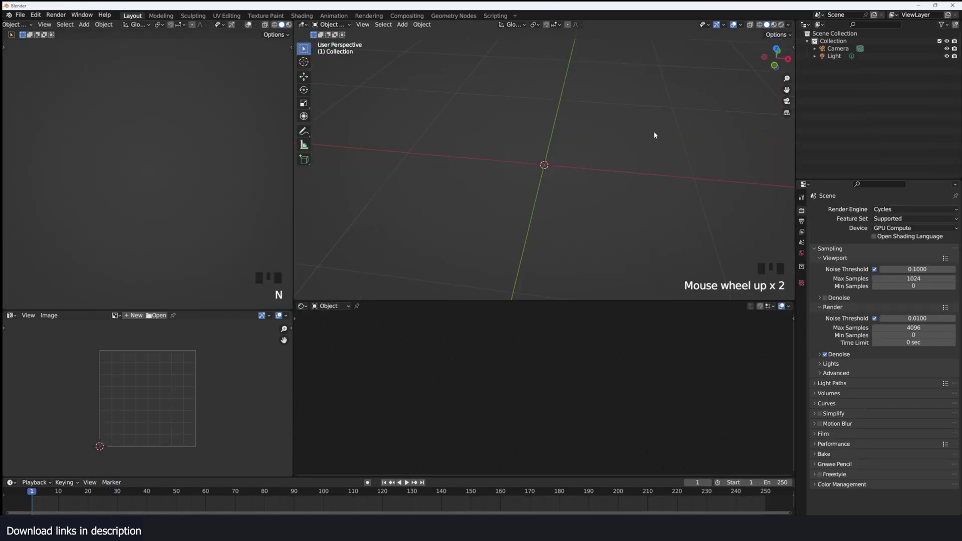
Step: Add a mesh circle at the world origin with 10 vertices
key("grave")
key("shift+a")
mouse_move(565, 140)
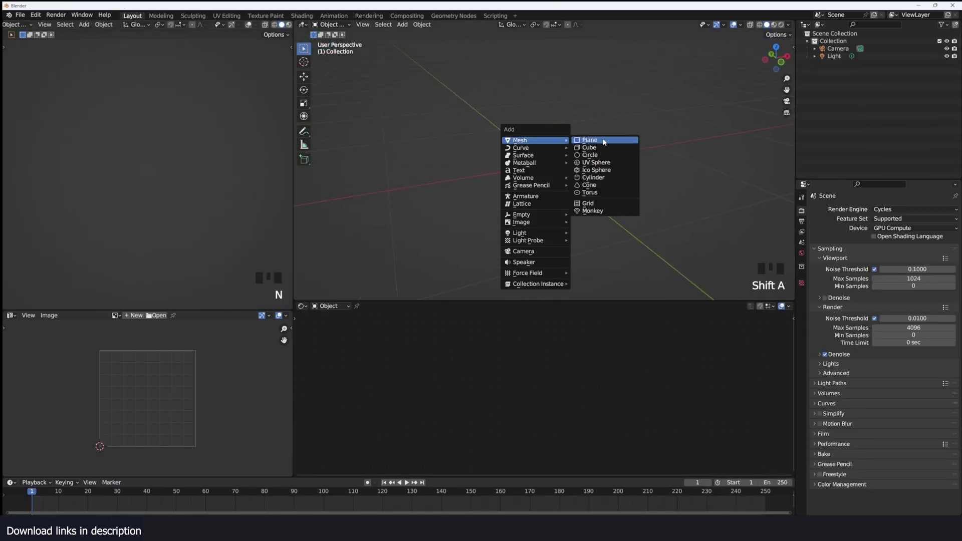
left_click(596, 155)
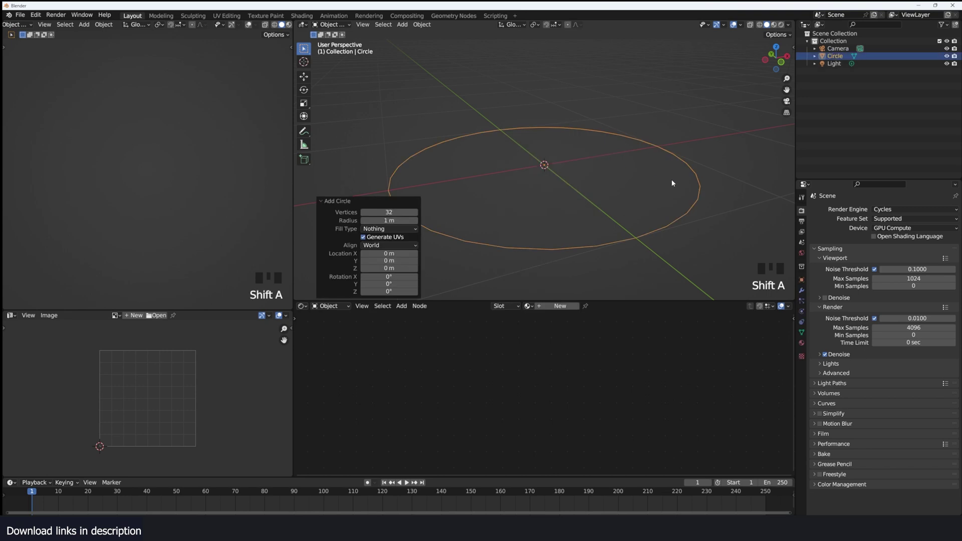
left_click(399, 213)
type("10")
key("Return")
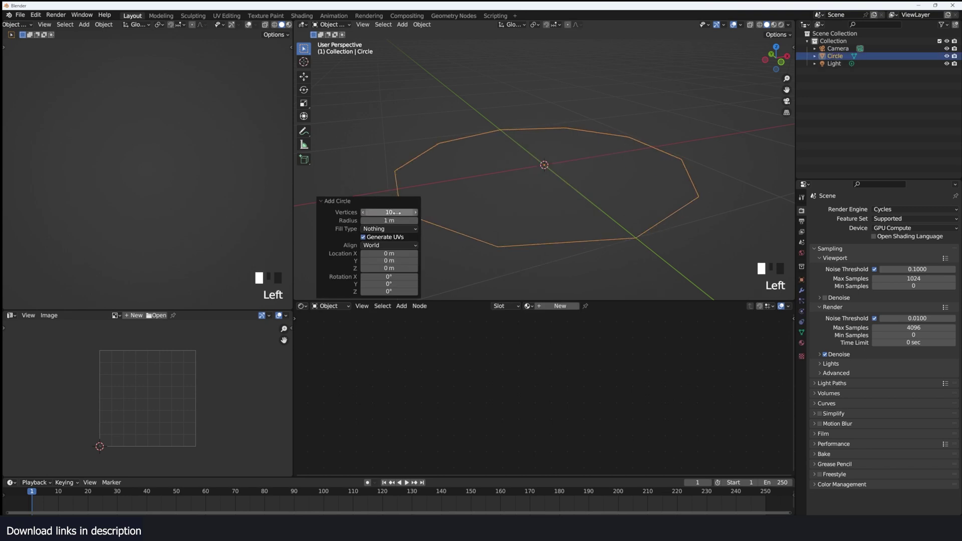
Step: Scale down the ten-sided circle and fill it with a face in Edit Mode
key("s")
left_click(618, 182)
key("Tab")
key("f")
key("grave")
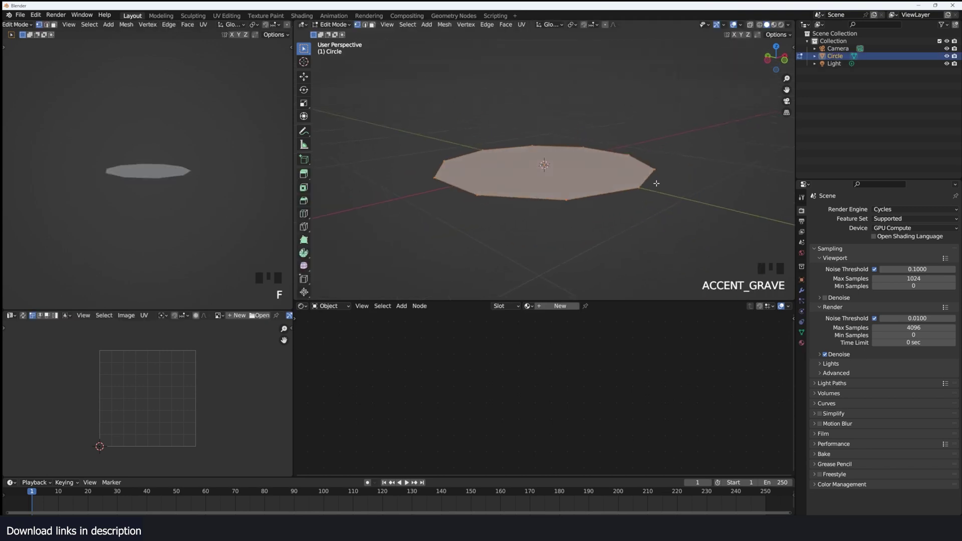
Step: Extrude the face upward into a ten-sided jar body with a narrower neck
middle_click_drag(655, 183, 646, 210, "shift")
key("e")
middle_click(645, 211)
Step: Edge-slide the horizontal loop near the jar's base by about 0.03
left_click(566, 167, "alt")
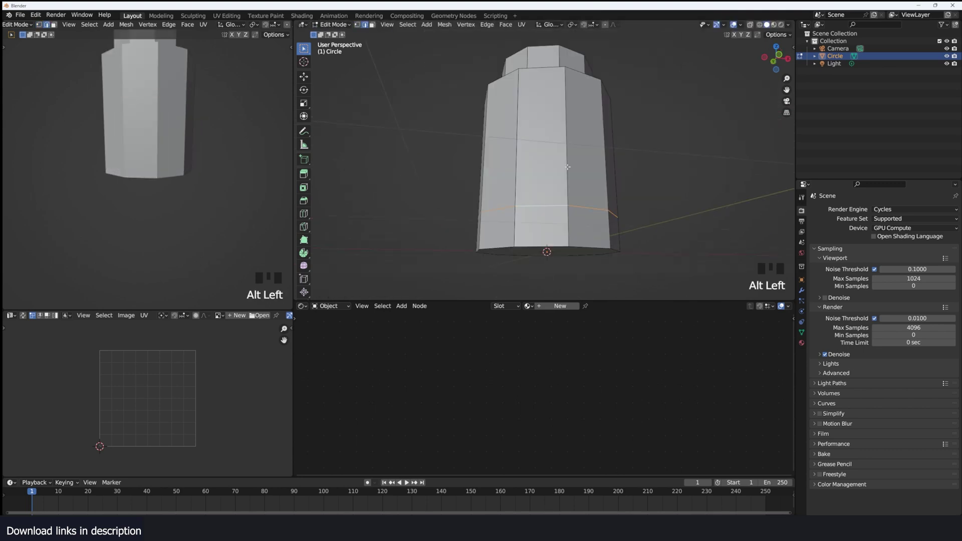
key("g")
key("g")
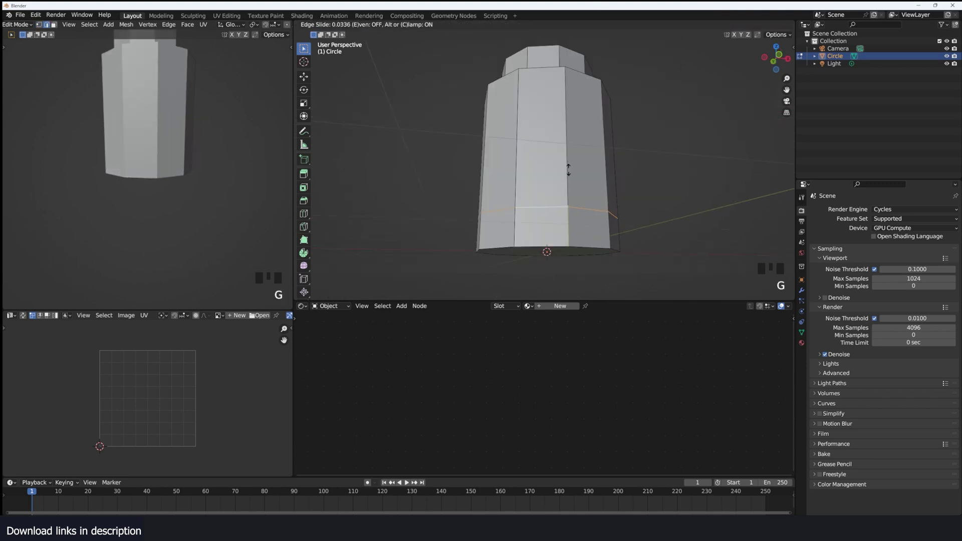
left_click(567, 171)
Step: Select the ring of faces around the jar's base and fatten it outward by about 0.04 m
key("3")
middle_click_drag(612, 216, 600, 160)
scroll(600, 160, "up", 4)
middle_click_drag(628, 130, 608, 183)
left_click(591, 183, "alt")
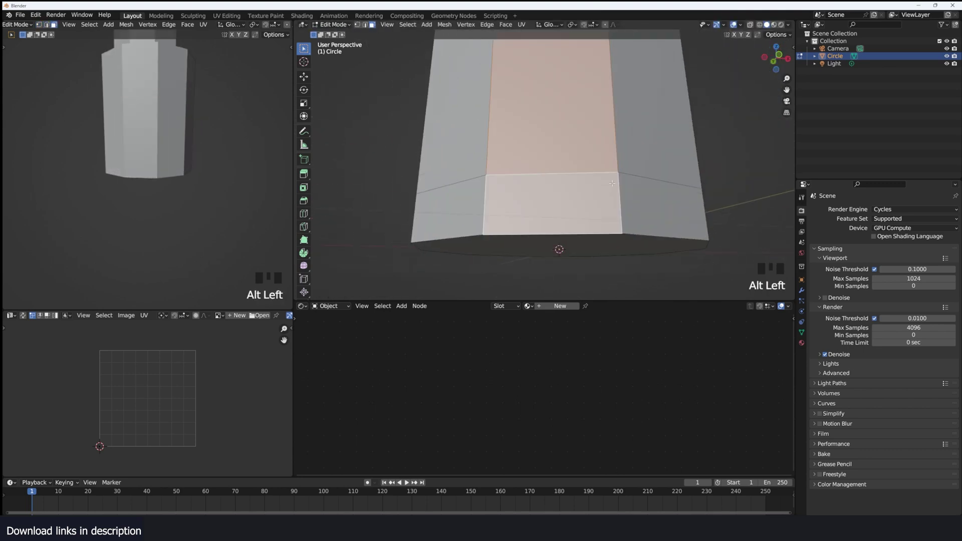
left_click(619, 206, "alt")
key("alt+s")
left_click(654, 146)
Step: Inset the jar's bottom face and push it inward about 0.04 m to recess the base
key("grave")
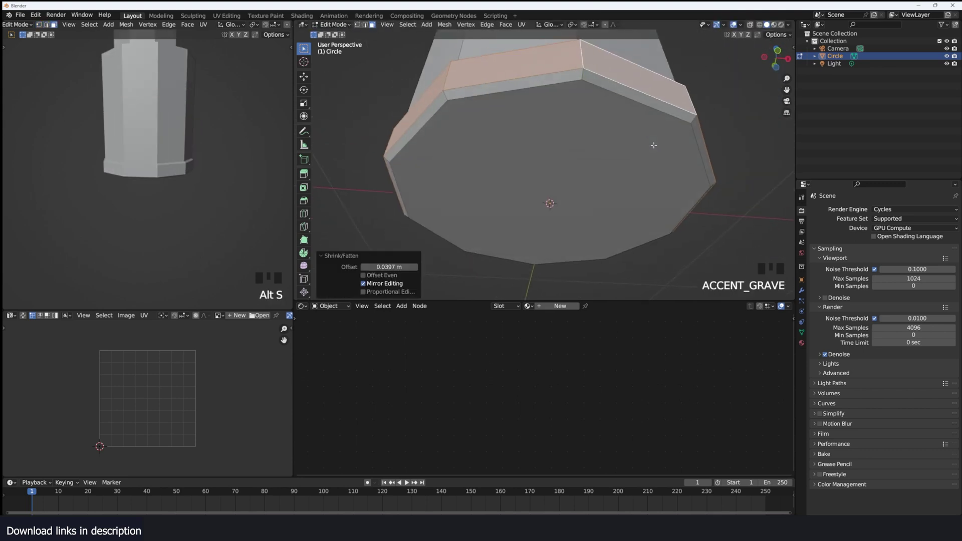
left_click(634, 155)
key("i")
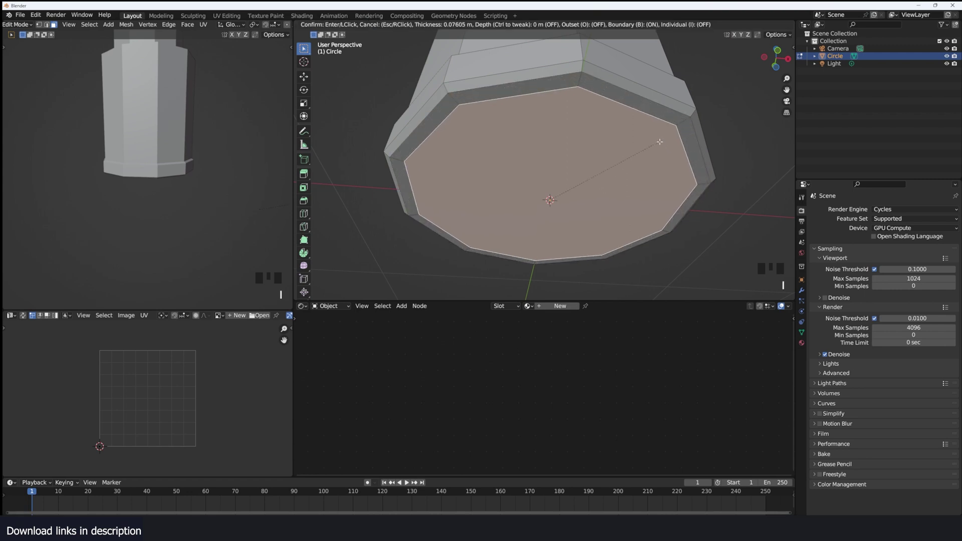
left_click(656, 145)
key("i")
key("alt+s")
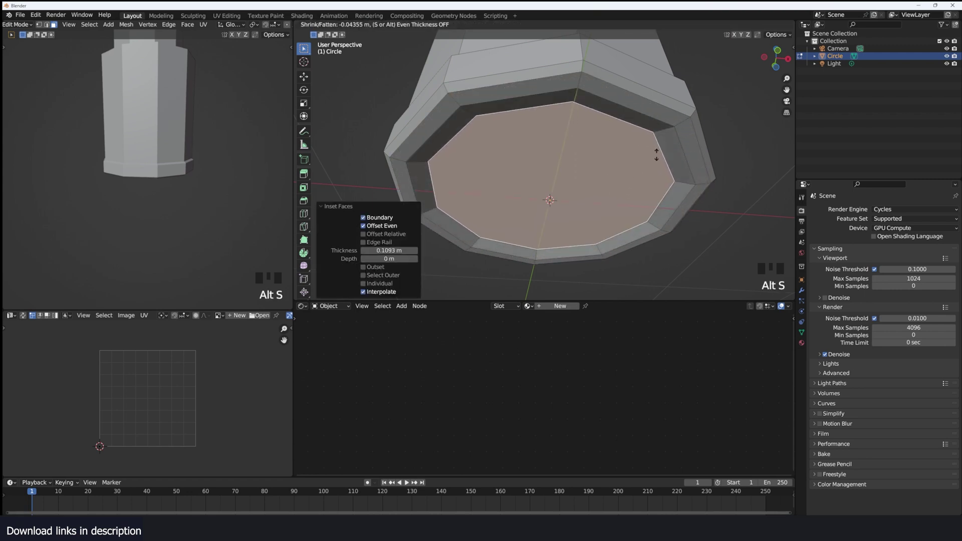
left_click(655, 155)
Step: Bevel the jar's outer shoulder edge loop with several segments to round it
scroll(661, 160, "up", 3)
key("grave")
left_click(697, 115, "alt")
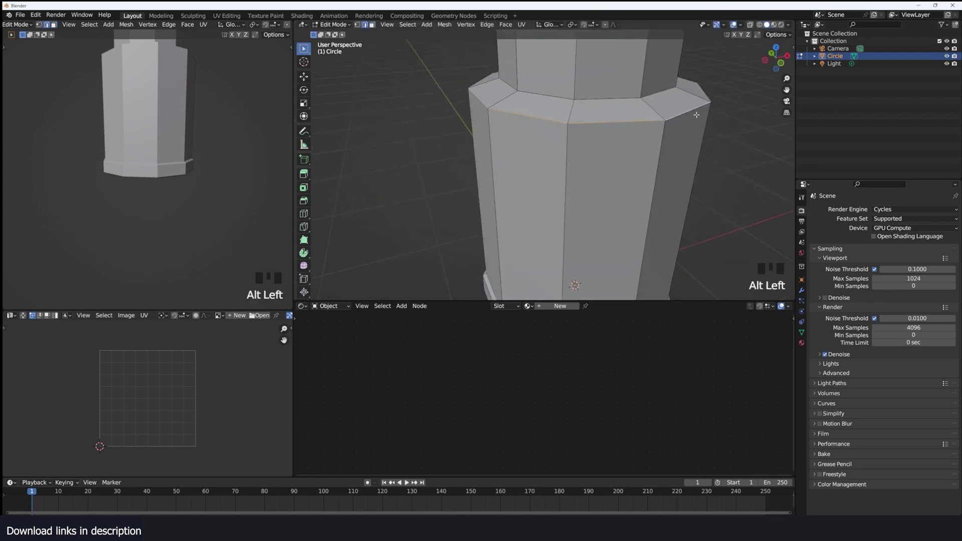
key("ctrl+b")
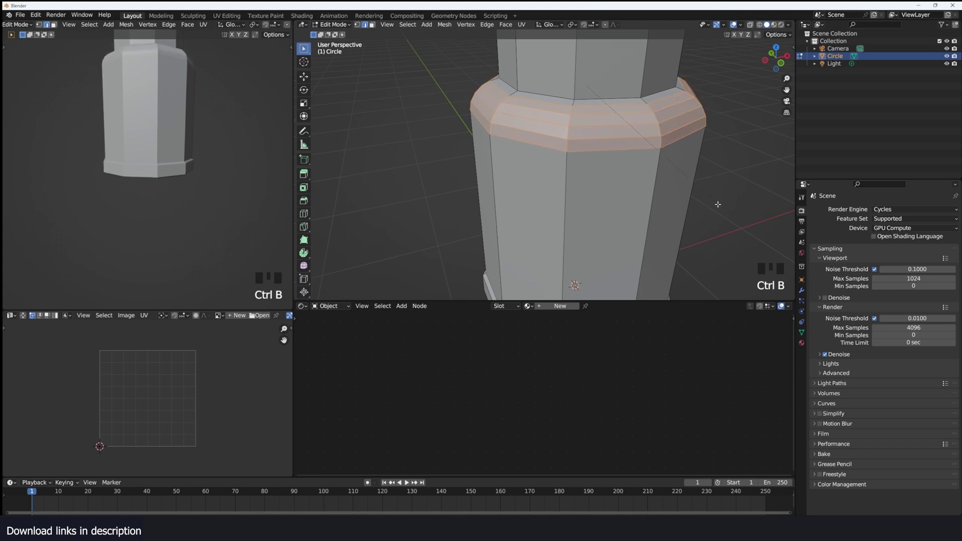
left_click(718, 204)
Step: Add a level 2 subdivision modifier to the jar and shade it smooth
key("grave")
key("Tab")
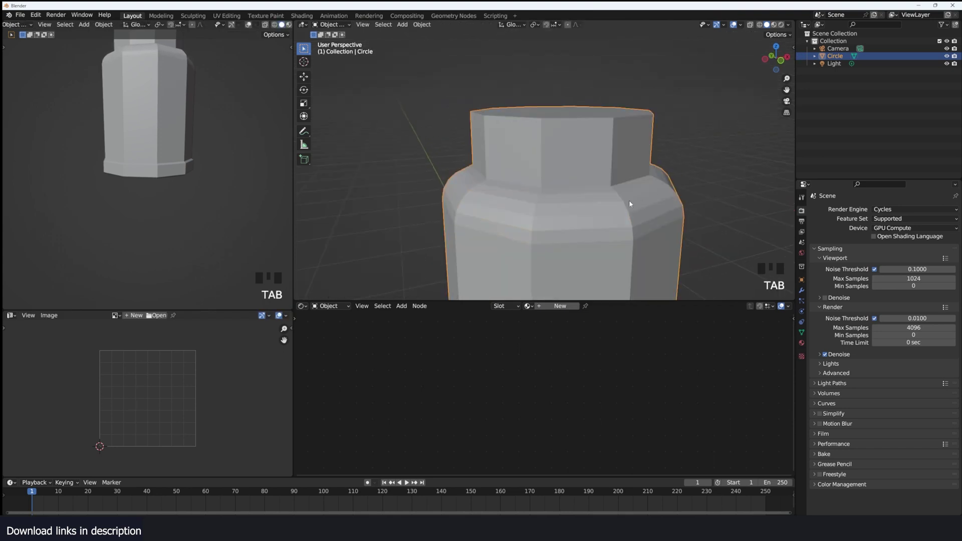
key("ctrl+2")
right_click(562, 176)
left_click(561, 178)
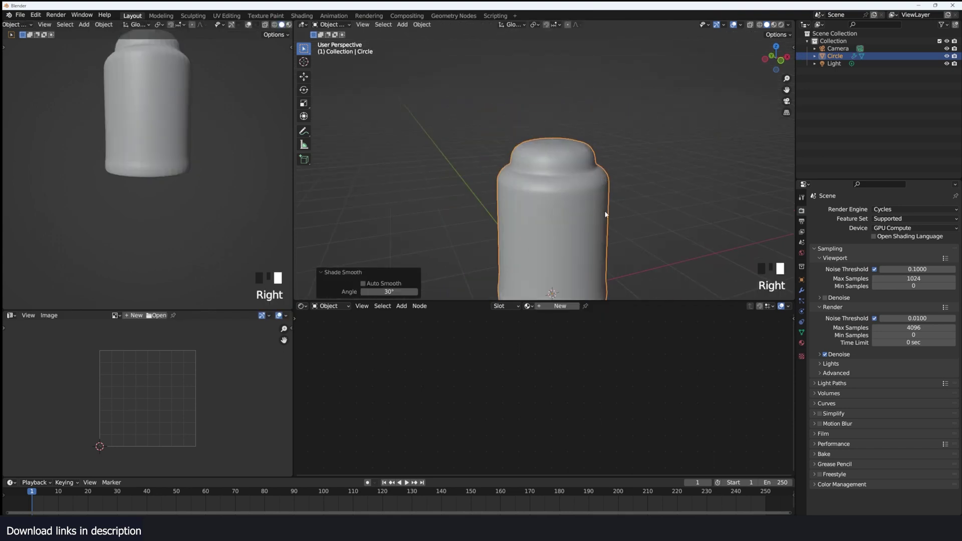
Step: Tighten the edges of the jar's base rim so it stays crisp under subdivision
key("grave")
key("Tab")
key("grave")
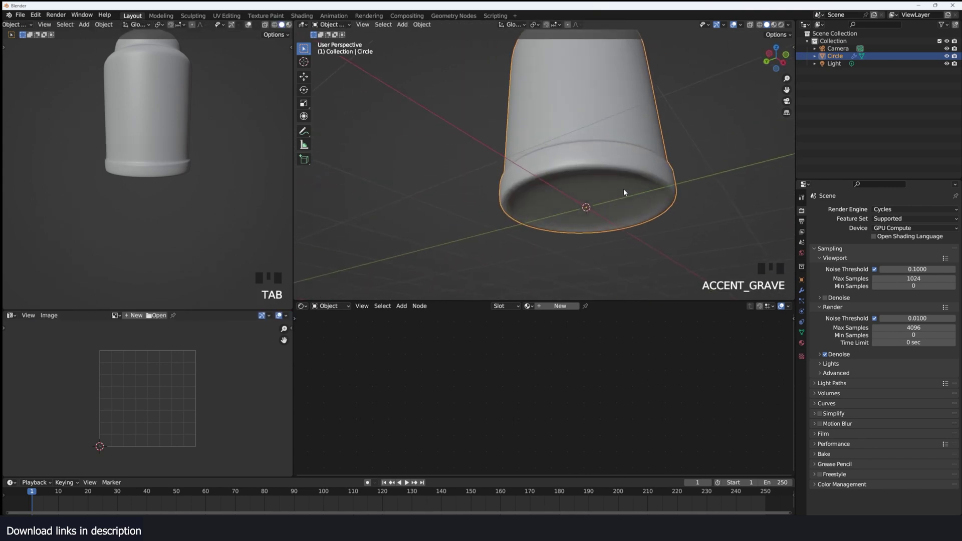
Step: Add three evenly spaced horizontal loop cuts around the jar's neck without sliding them
key("3")
key("ctrl+r")
left_click(446, 232)
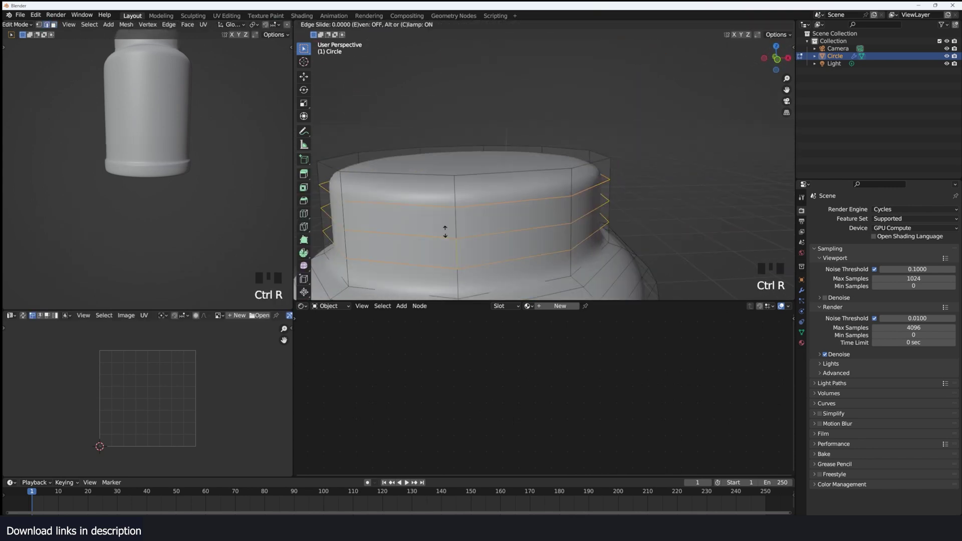
right_click(445, 231)
Step: In front view, slant the three neck loops with the Shear tool by about 0.061
key("KP_1")
scroll(568, 183, "up", 2)
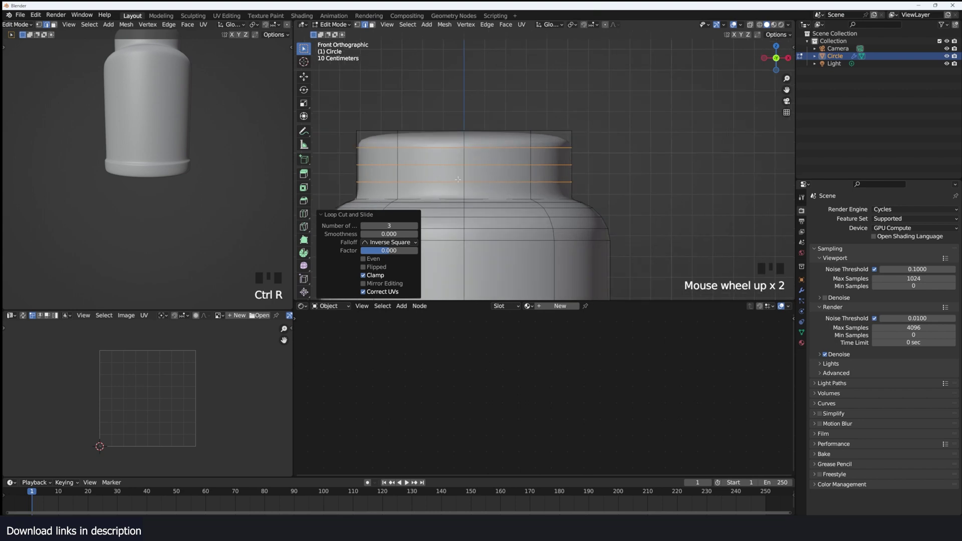
middle_click_drag(352, 191, 423, 138)
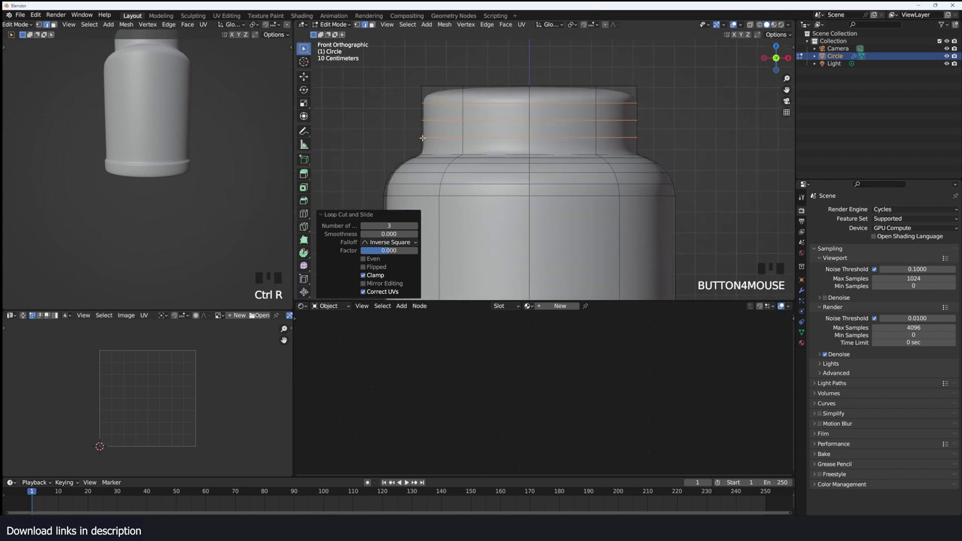
scroll(306, 287, "down", 4)
left_click(303, 277)
left_click_drag(559, 121, 560, 122)
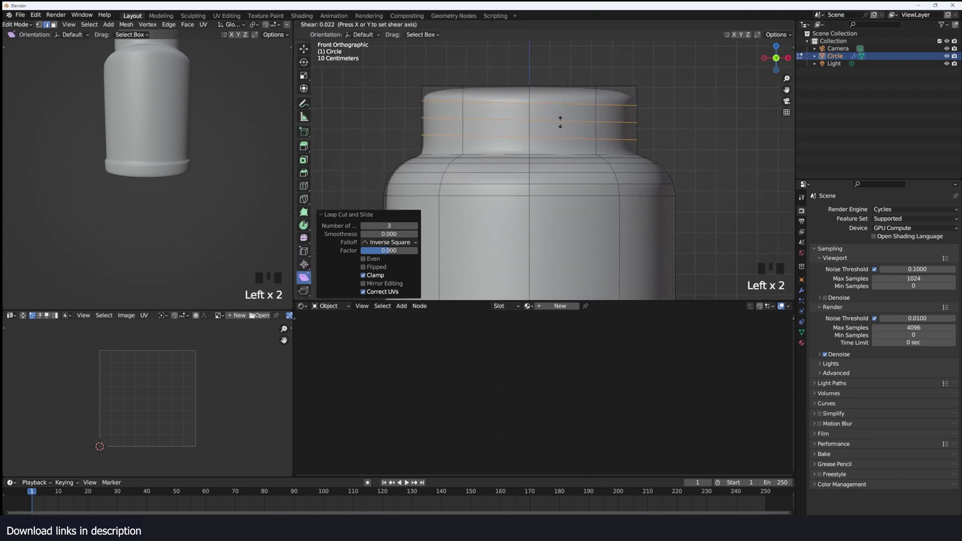
Step: Shear the three neck loops back slightly for a gentler slant in front view
key("grave")
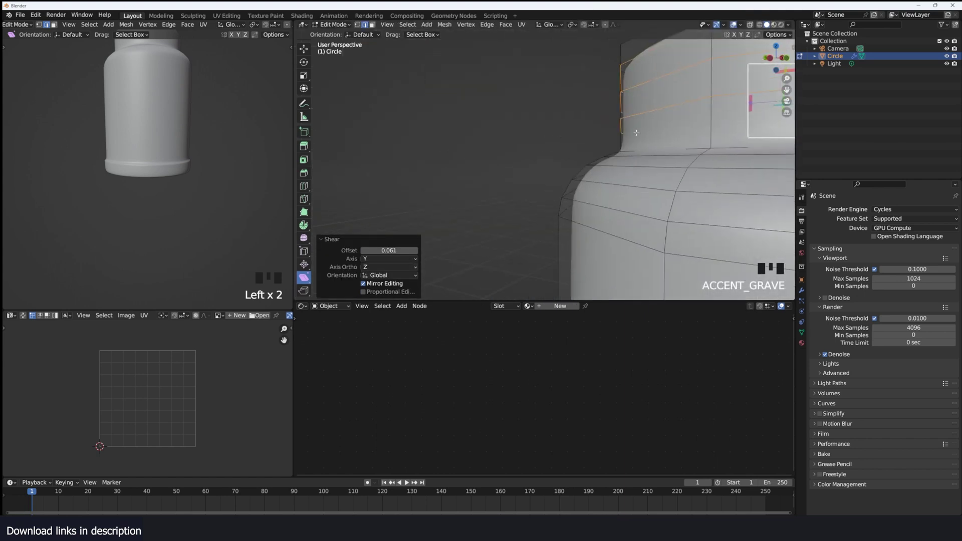
key("KP_1")
scroll(460, 149, "up", 5)
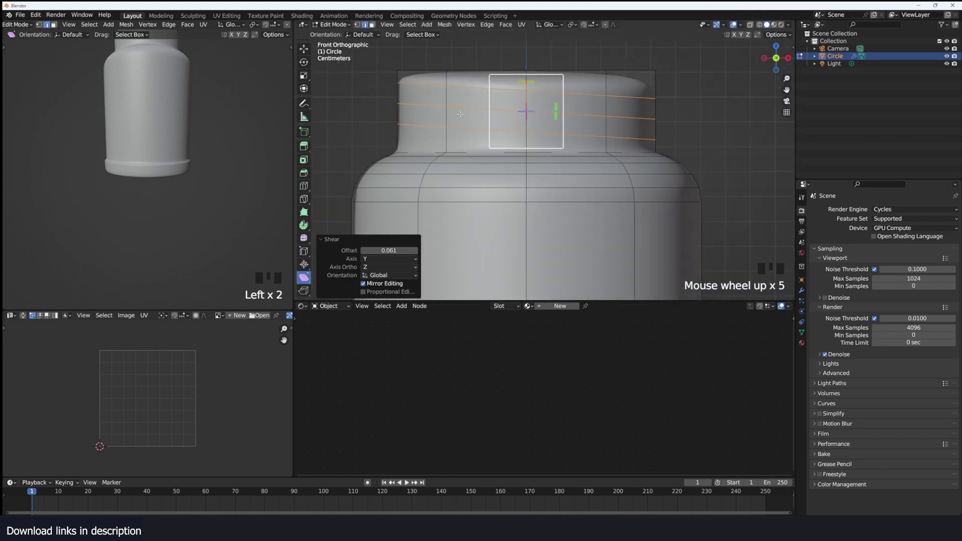
left_click_drag(555, 111, 556, 99)
key("Tab")
key("Tab")
key("Tab")
Step: Bevel the three slanted neck loops into bands and inset the bands by about 0.01 m
key("ctrl+b")
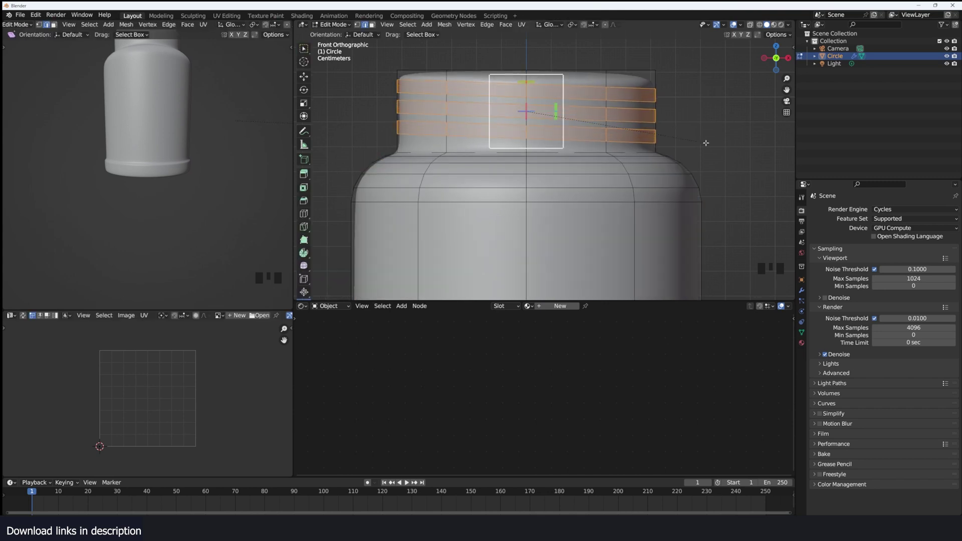
left_click(705, 143)
key("i")
left_click(697, 116)
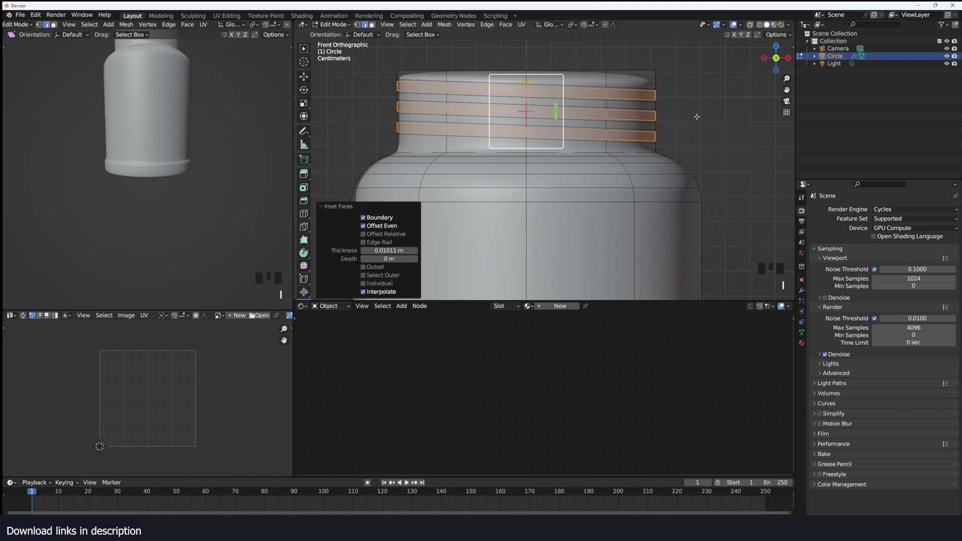
Step: Fatten the inset neck bands along their normals to form raised screw threads
key("alt+s")
left_click(702, 114)
key("Tab")
key("grave")
middle_click_drag(702, 114, 673, 128)
scroll(666, 129, "up", 3)
key("KP_1")
Step: Show the jar's mesh in X-ray front view with its modifier settings open, the Move tool active and nothing selected
key("Tab")
key("a")
key("grave")
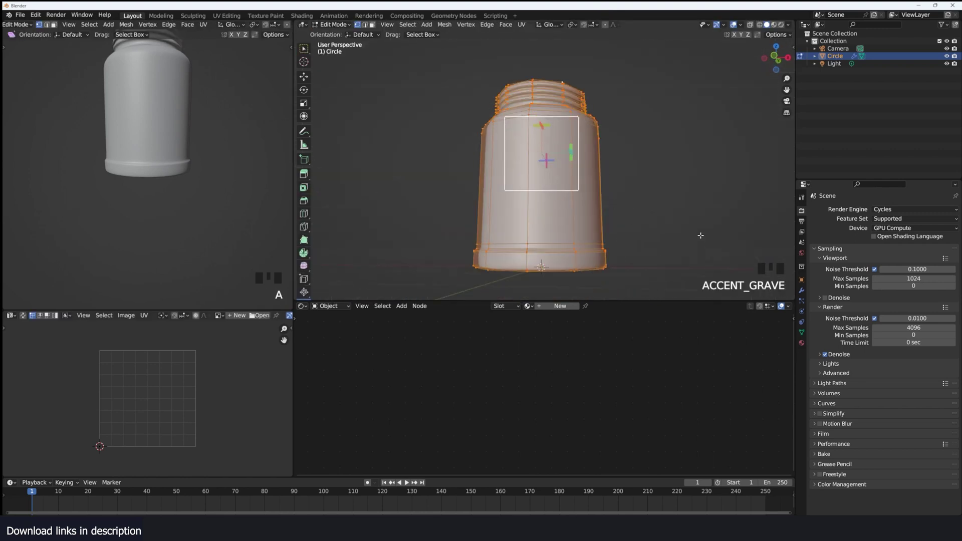
left_click(801, 280)
left_click(802, 290)
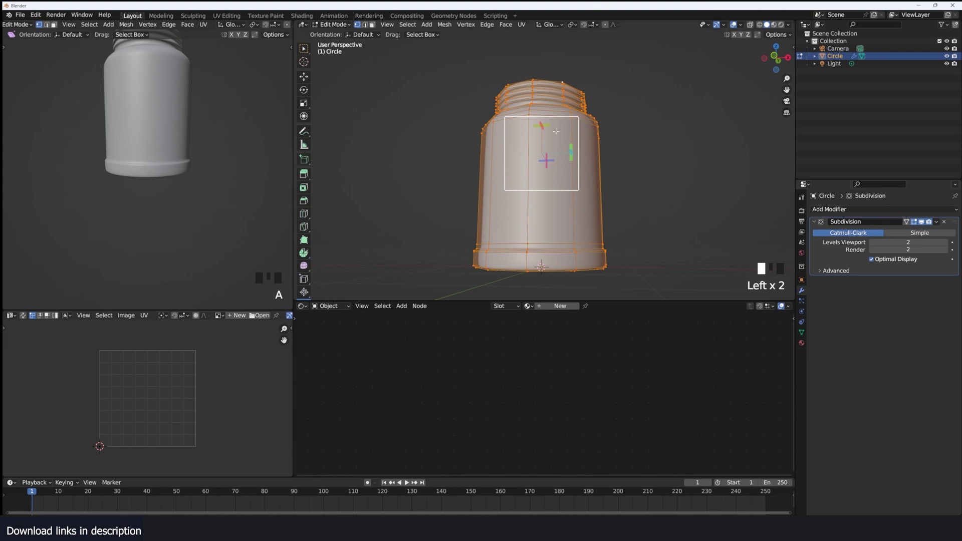
key("KP_1")
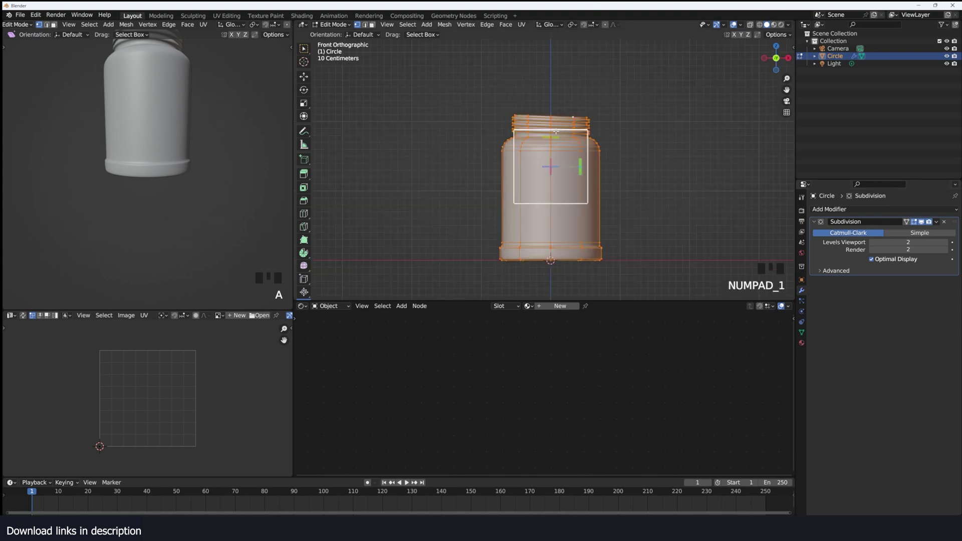
left_click(305, 77)
key("alt+z")
key("alt+a")
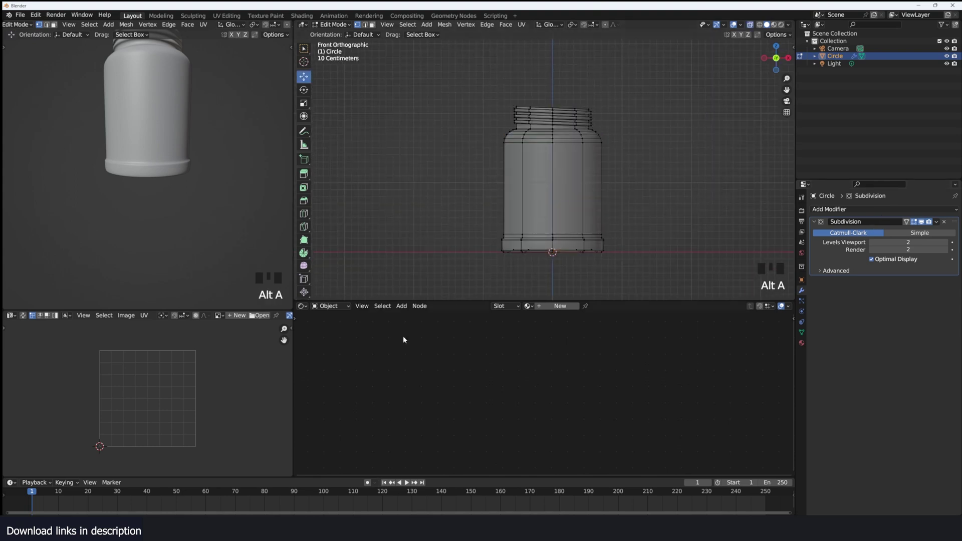
Step: Examine the glass jar in the finished fireflies scene's Blender window and return to the modelling file
left_click(286, 473)
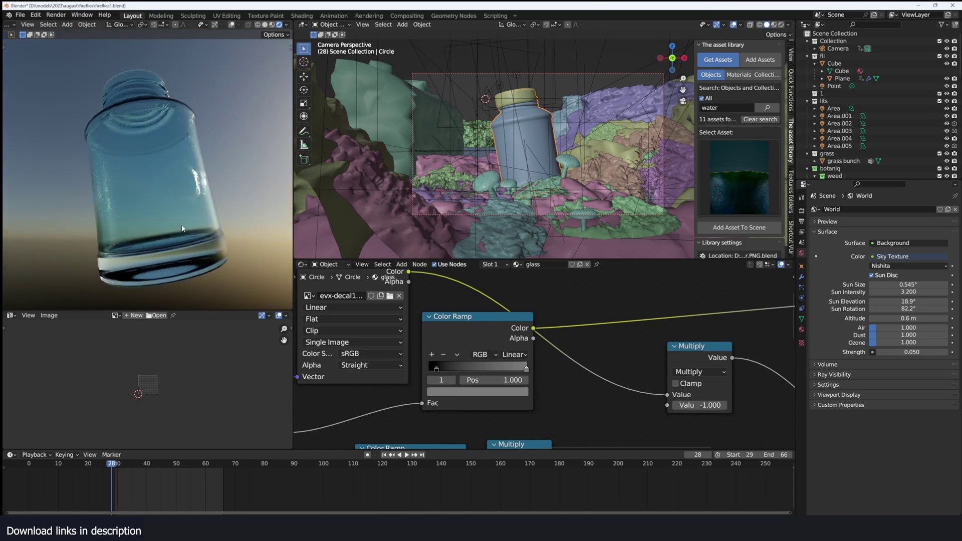
mouse_move(402, 529)
mouse_move(336, 528)
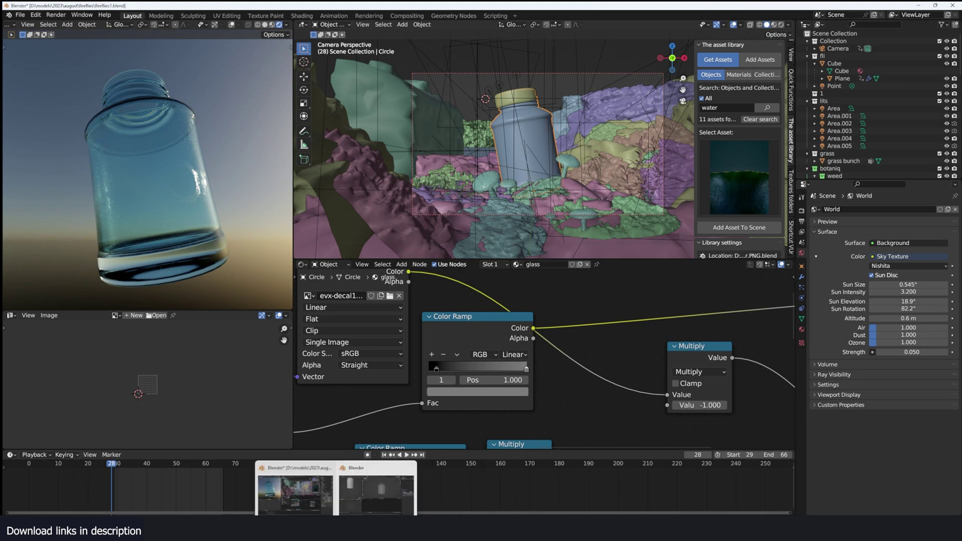
left_click(354, 502)
Step: Flatten the top edge loop of the jar's threaded neck by scaling it to 0 along Z
scroll(455, 101, "up", 2)
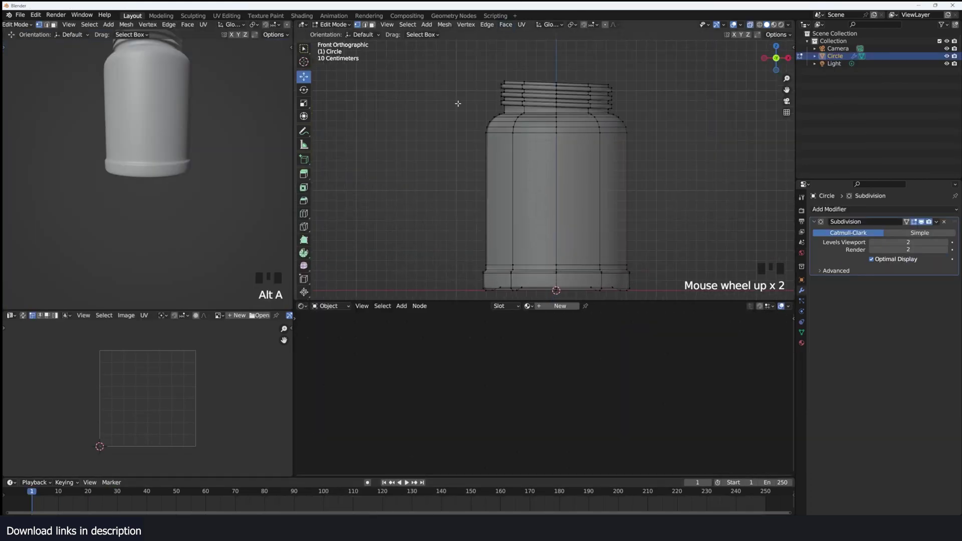
left_click_drag(463, 95, 702, 290)
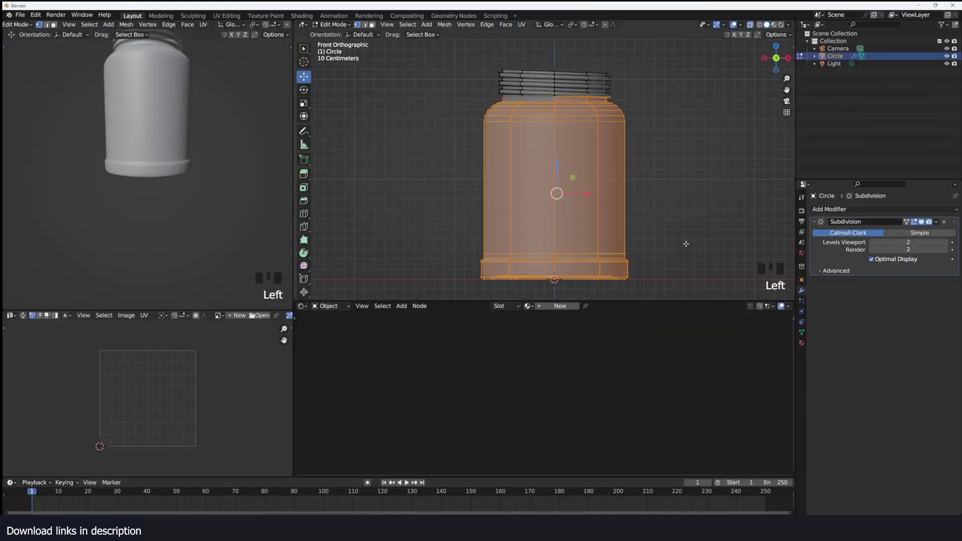
scroll(592, 86, "up", 2)
left_click(541, 95, "alt")
key("s")
key("z")
key("0")
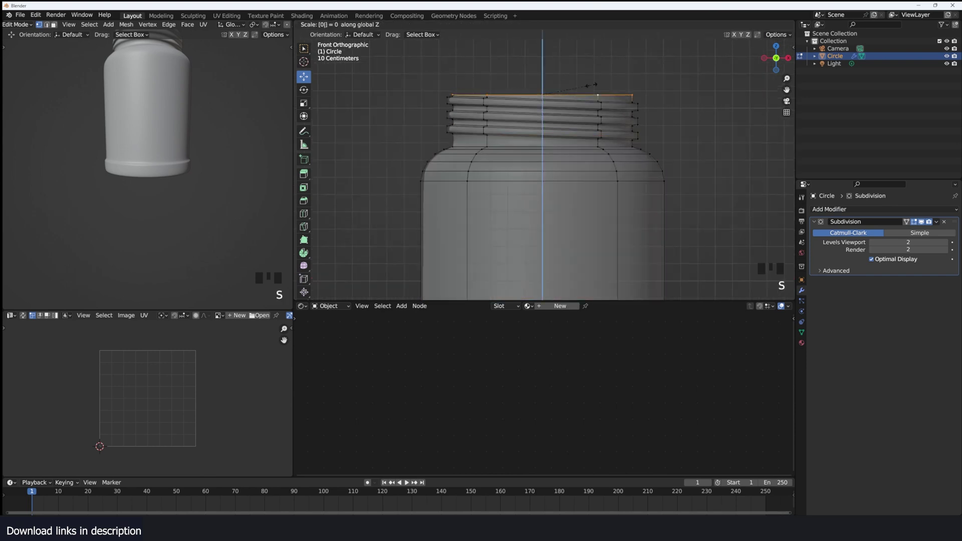
key("Return")
scroll(458, 104, "down", 5)
key("alt+a")
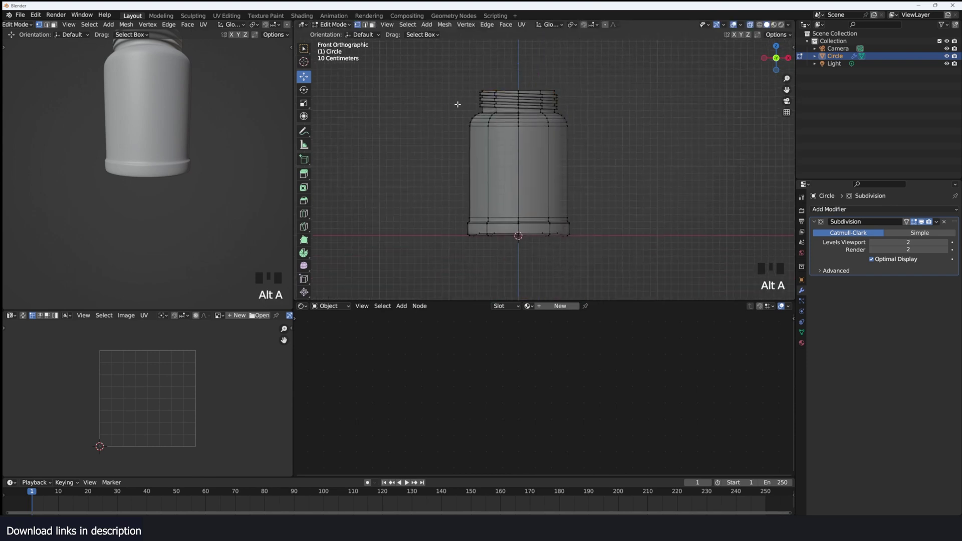
Step: Duplicate the jar's body below the threads in place and shrink the copy along its normals by 0.06 m
left_click_drag(460, 128, 690, 266)
scroll(668, 224, "up", 2)
key("shift+d")
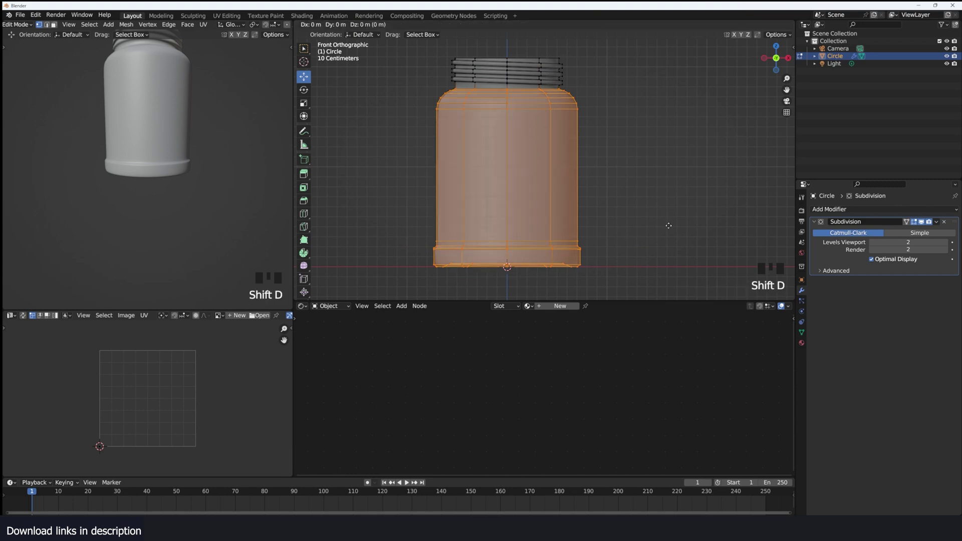
right_click(668, 224)
key("alt+s")
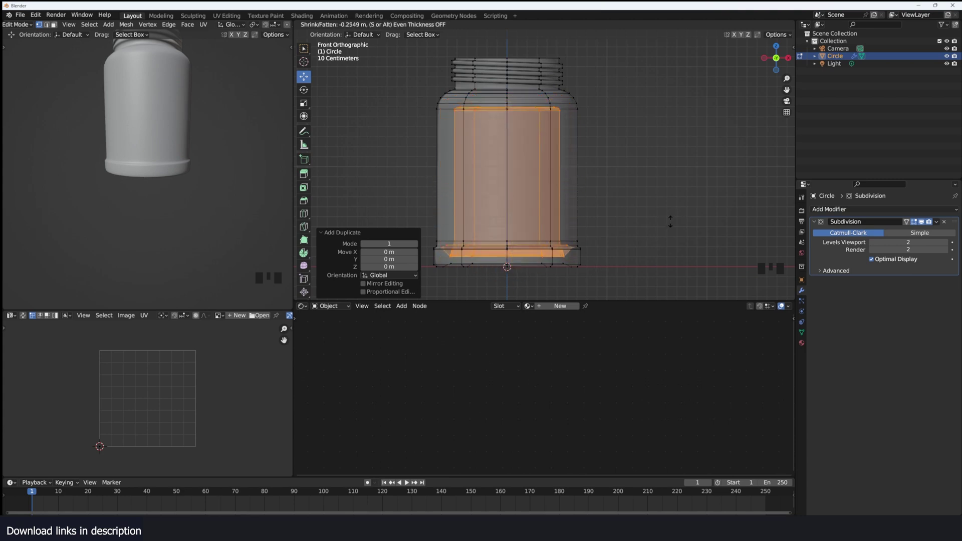
left_click(698, 213)
Step: Scale the duplicated inner shell down slightly and reposition it within the jar's outer wall
key("s")
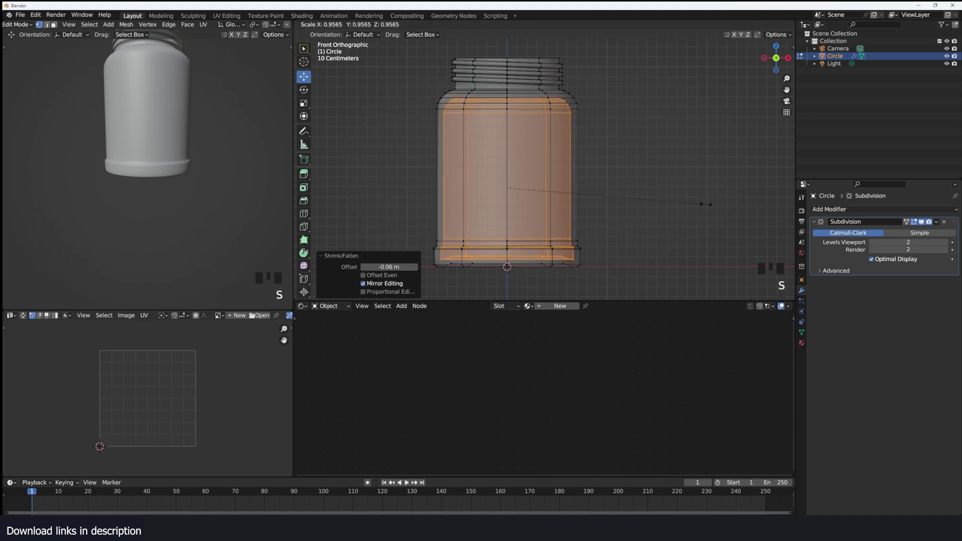
left_click(692, 210)
key("g")
left_click(691, 208)
Step: Extrude the inner shell's open top edge loop about 0.36 m up along Z to the height of the neck rim
key("grave")
mouse_move(692, 209)
middle_mouse_down()
mouse_move(640, 224)
mouse_move(685, 174)
mouse_move(685, 225)
middle_mouse_up()
key("grave")
scroll(687, 185, "down", 3)
scroll(685, 226, "up", 1)
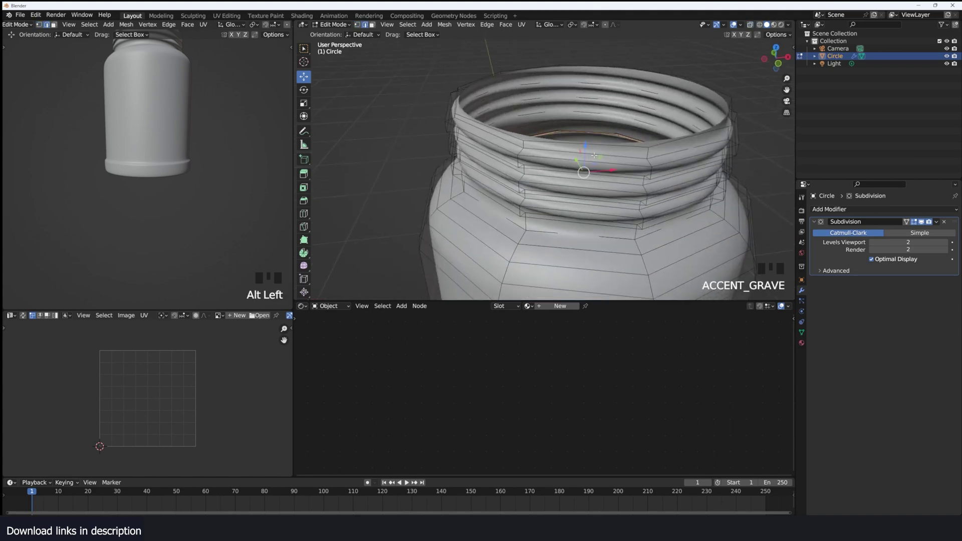
key("e")
key("z")
left_click(603, 76)
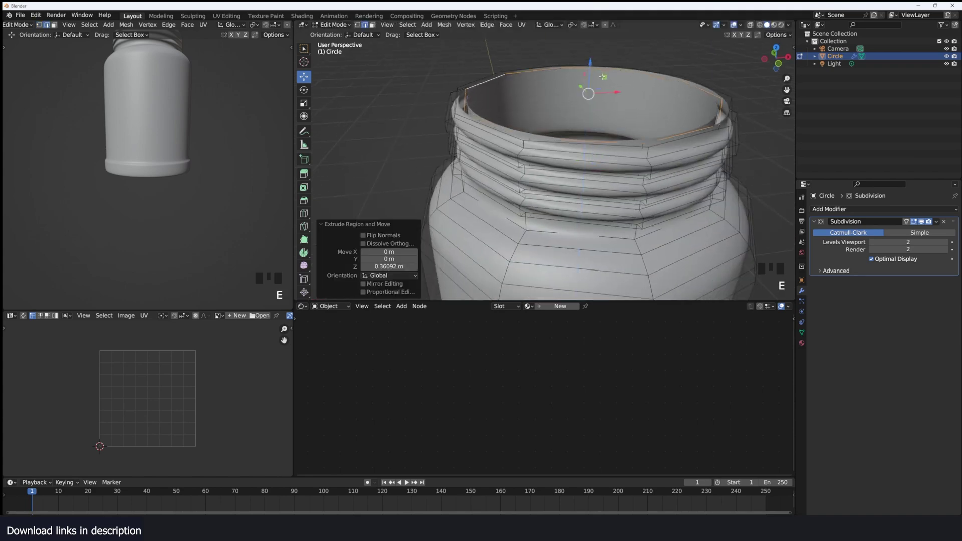
Step: Bridge the inner and outer rim edge loops and recalculate the normals of the whole jar mesh
left_click(574, 142, "alt+shift")
right_click(622, 138)
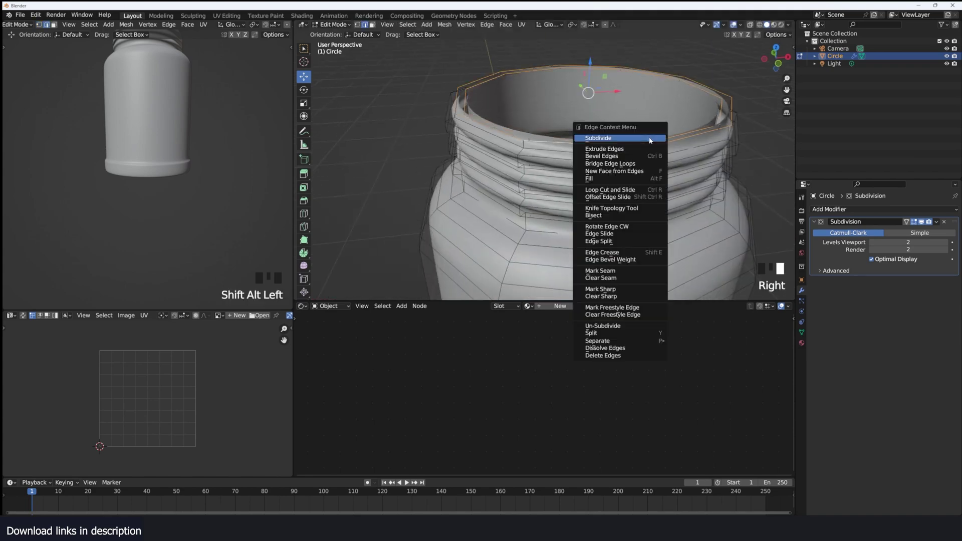
left_click(648, 164)
key("a")
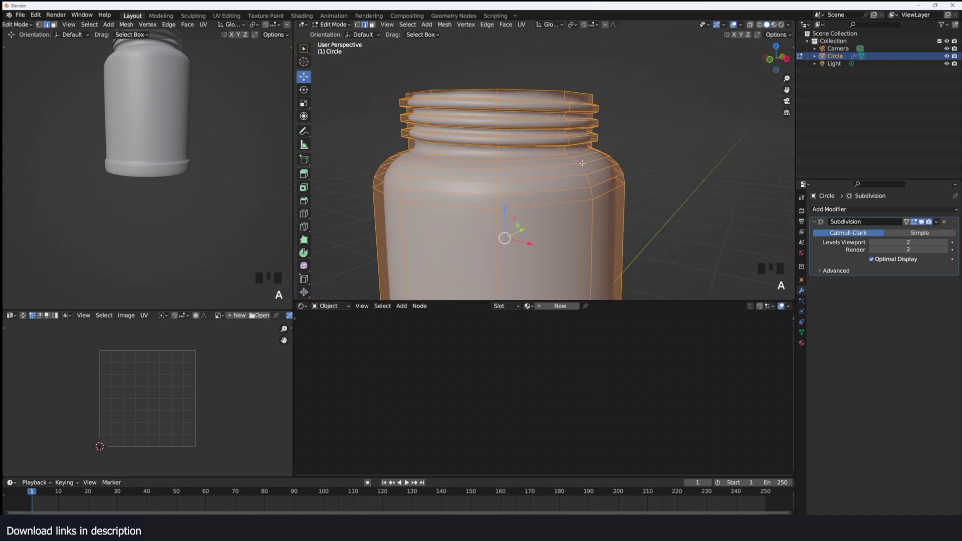
key("shift+n")
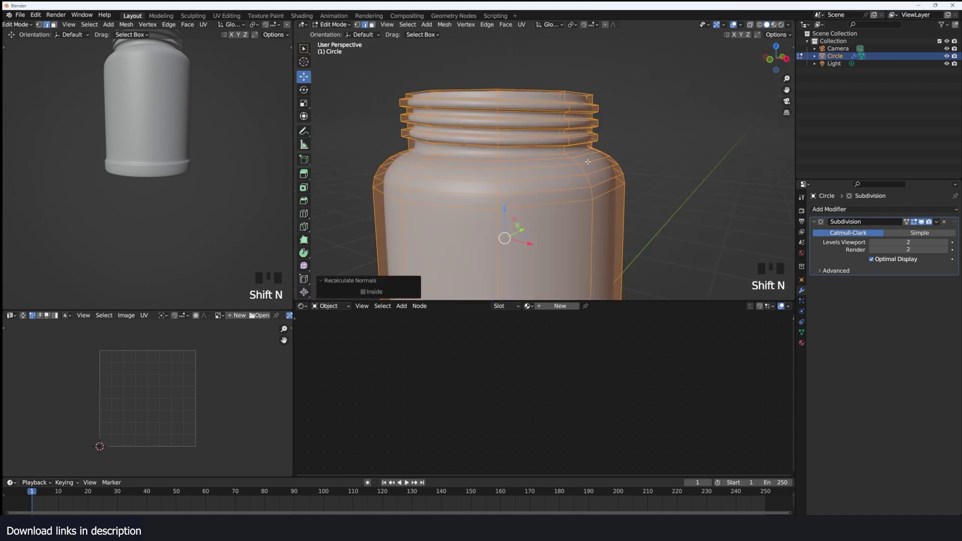
key("Tab")
Step: Insert an edge loop around the inner neck wall and slide it up towards the rim
key("grave")
middle_click_drag(612, 172, 581, 152)
key("grave")
key("Tab")
left_click(506, 126)
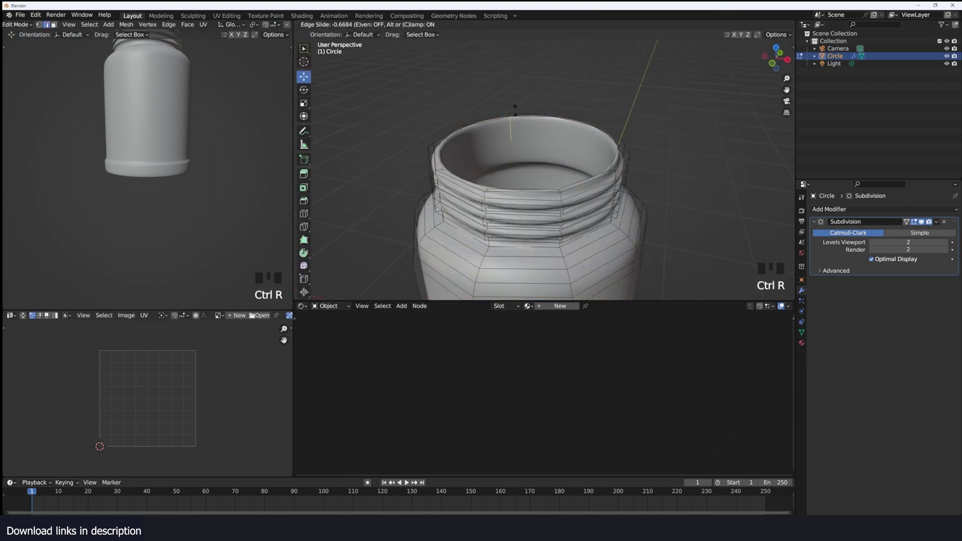
left_click(515, 110)
key("Tab")
Step: Set the world background colour to a Sky Texture
scroll(515, 150, "down", 5)
left_click(802, 253)
left_click(873, 256)
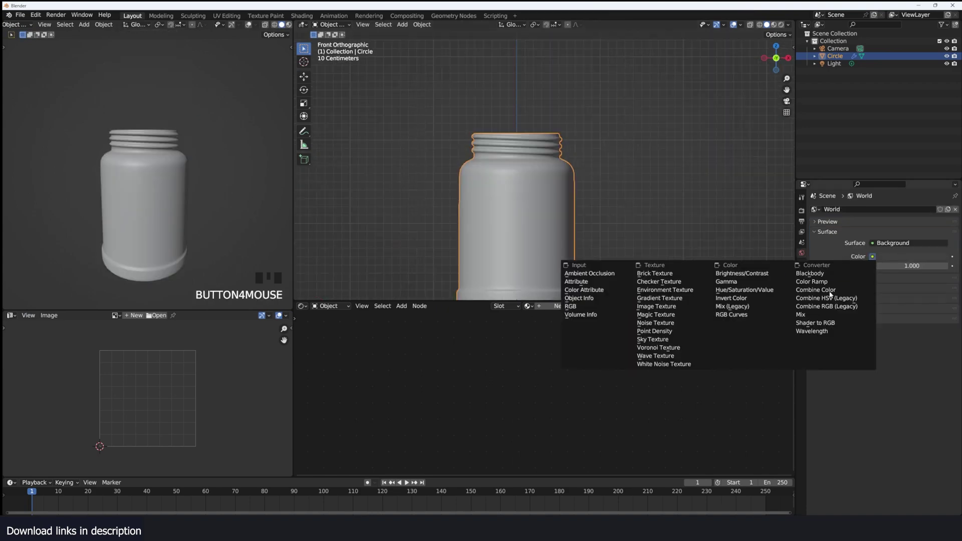
left_click(652, 339)
Step: Create a new material for the jar and delete only its Principled BSDF node
left_click(557, 306)
scroll(591, 321, "up", 9)
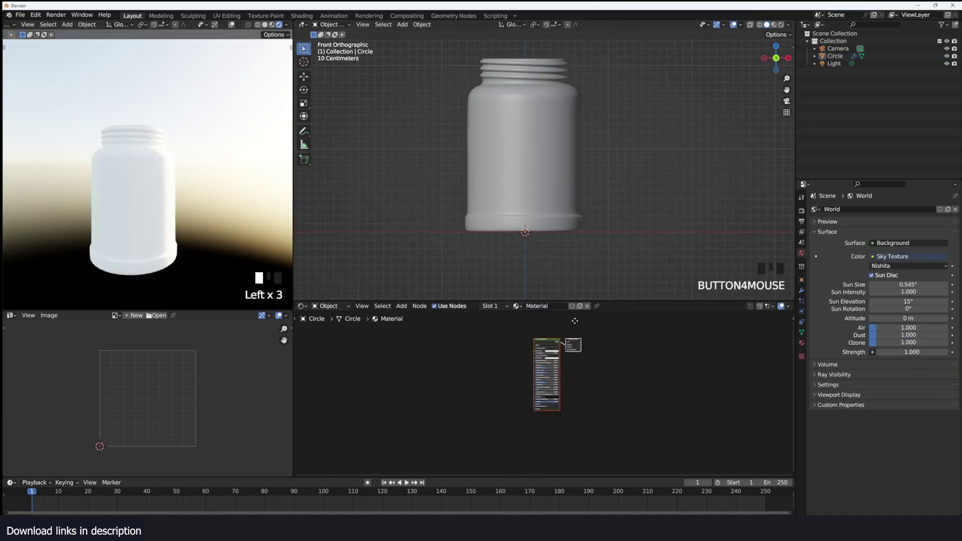
left_click(519, 201)
scroll(570, 338, "up", 2)
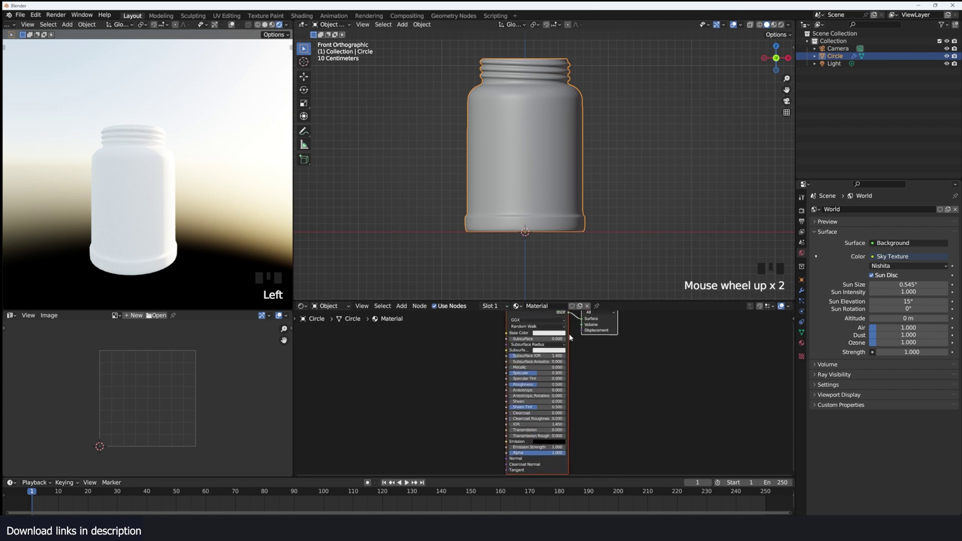
double_click(537, 313)
middle_click_drag(537, 313, 531, 344)
key("x")
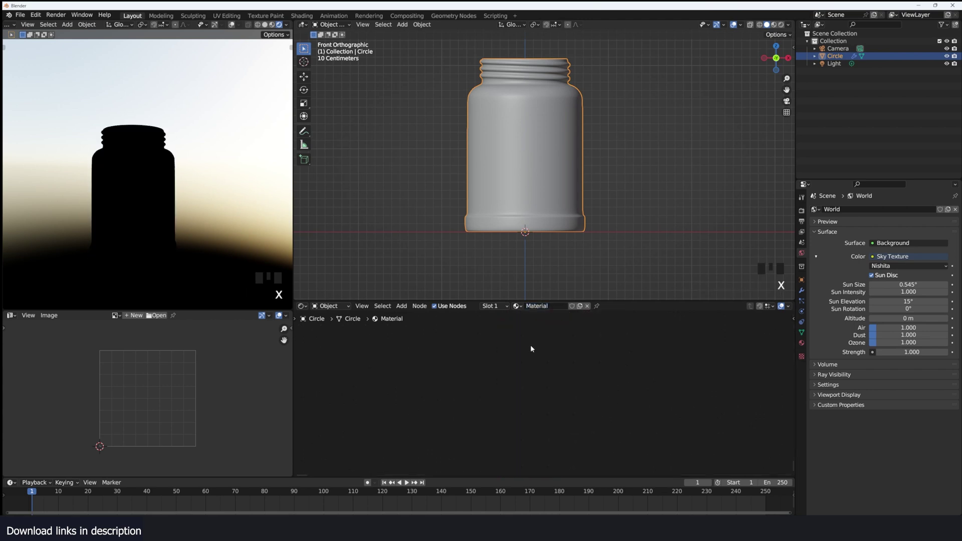
key("ctrl+z")
left_click(531, 346)
key("x")
Step: Add a Glass BSDF node and connect it to the Material Output's Surface input
key("shift+a")
left_click(514, 346)
type("gla")
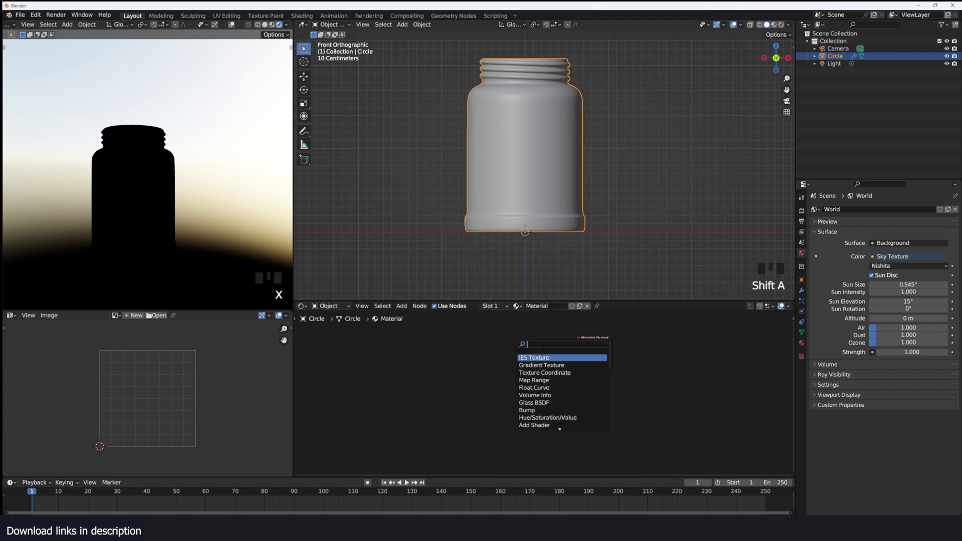
left_click(536, 356)
left_click(524, 349, "ctrl+shift")
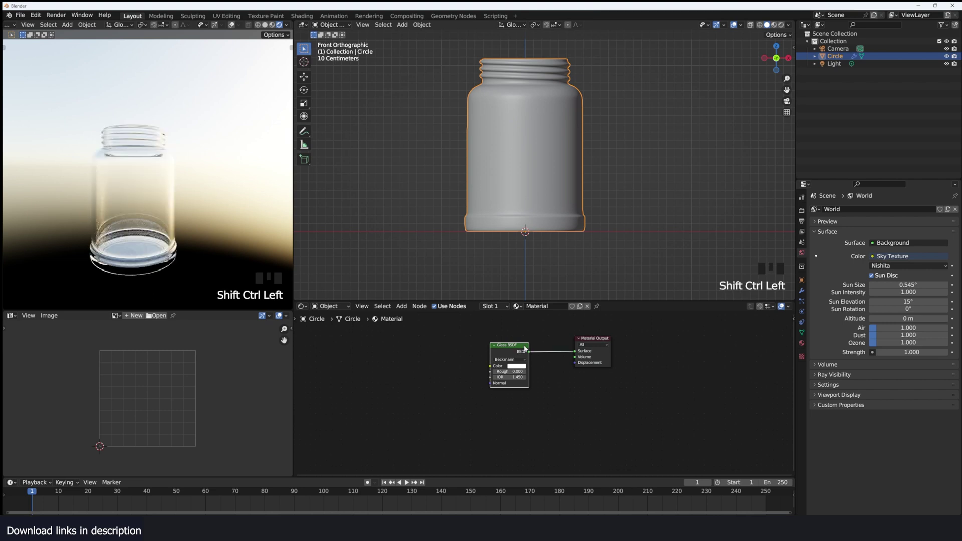
Step: Set the IOR of the jar's Glass BSDF to 1.5
key("grave")
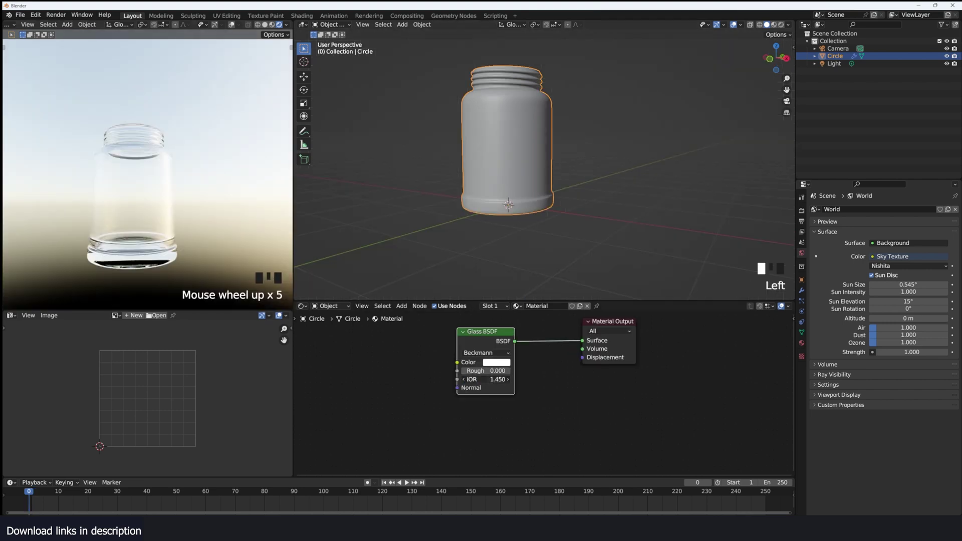
left_click(491, 381)
type("1.5")
left_click(489, 381)
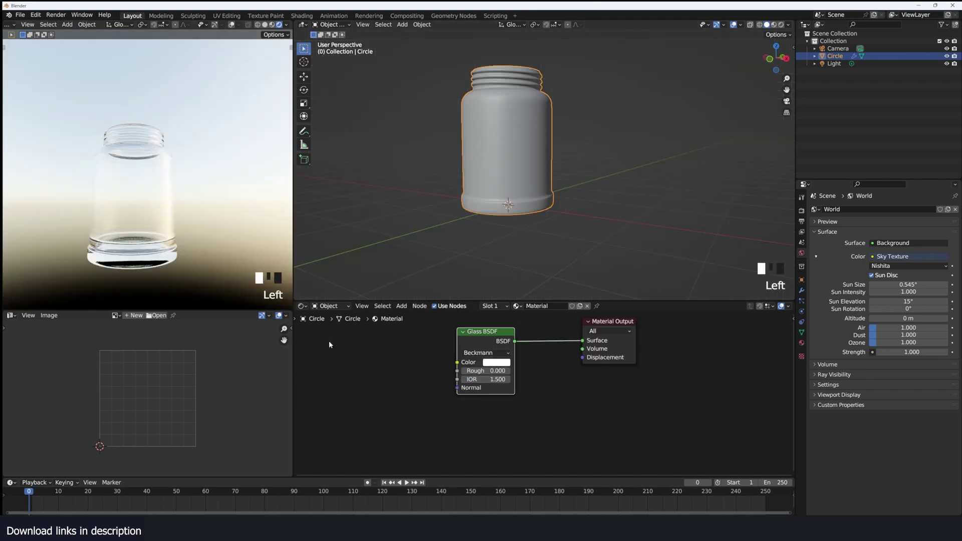
Step: Tint the Glass BSDF colour pale blue after checking the rendered glass from several angles
key("grave")
key("grave")
key("grave")
key("grave")
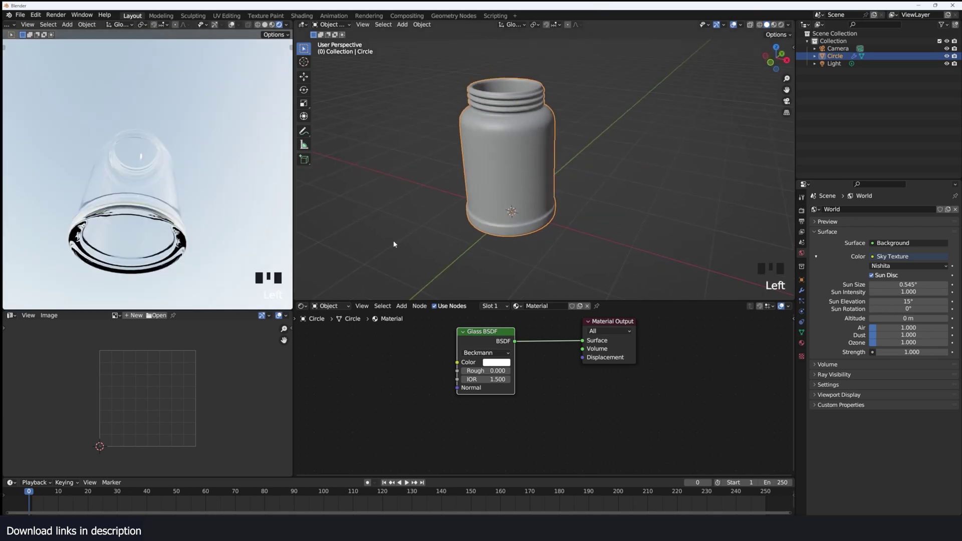
key("grave")
scroll(473, 392, "up", 4)
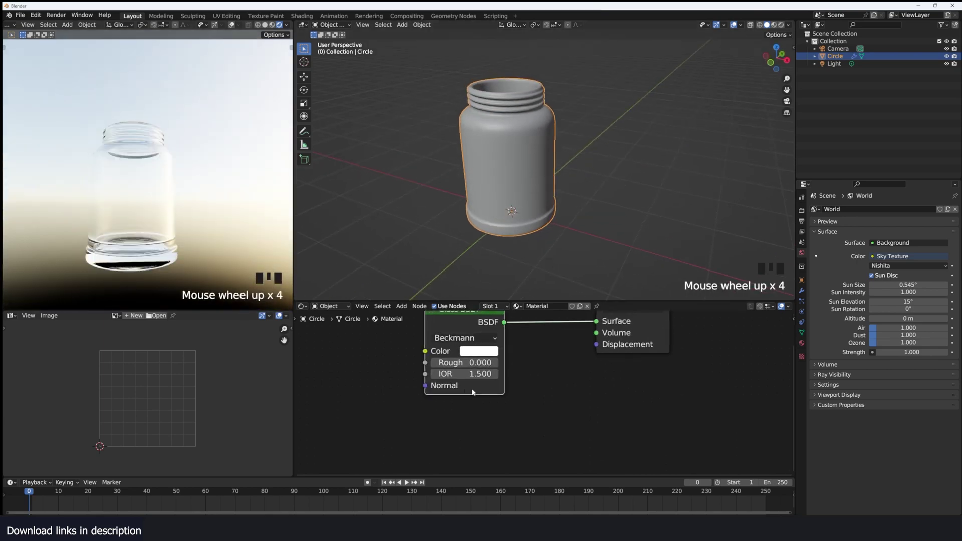
left_click(492, 352)
left_click(506, 231)
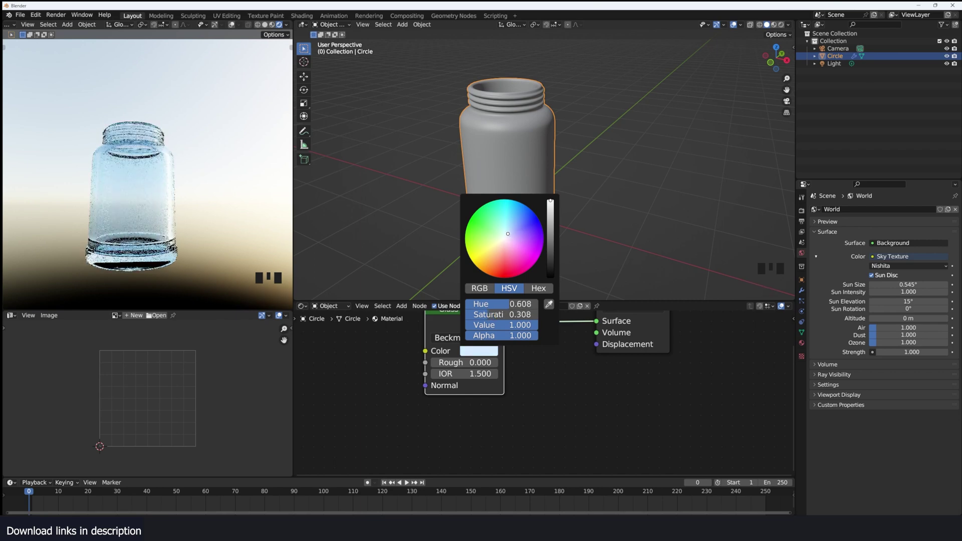
key("grave")
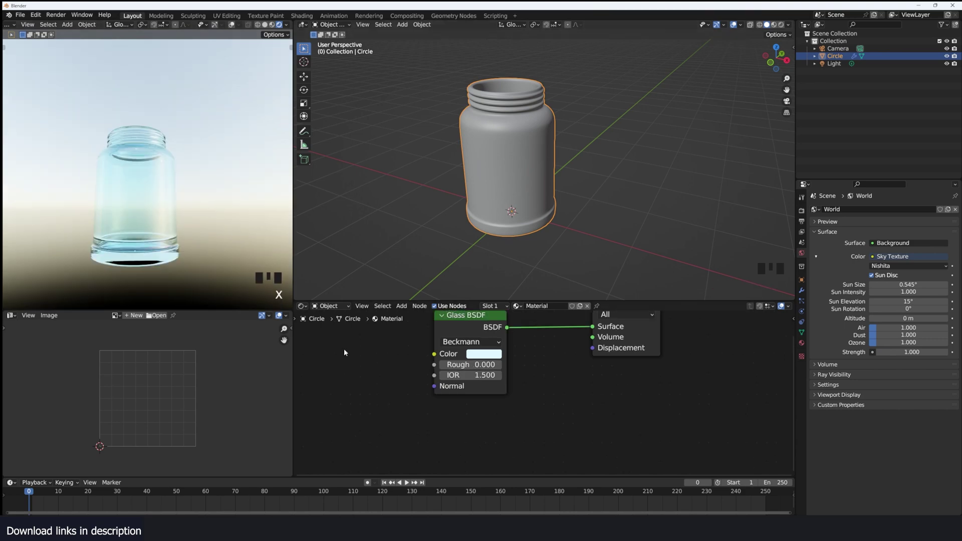
Step: View the glass jar's material nodes in the finished fireflies scene's Blender window and return to the modelling file
mouse_move(336, 528)
left_click(294, 490)
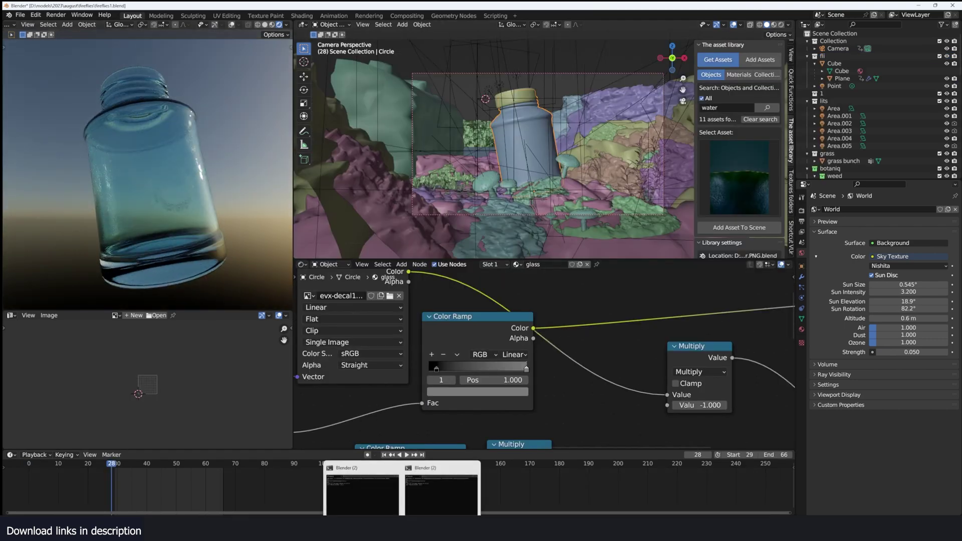
left_click(495, 180)
Step: Unwrap the whole jar mesh with Project from View in front view and enlarge the resulting UVs
key("u")
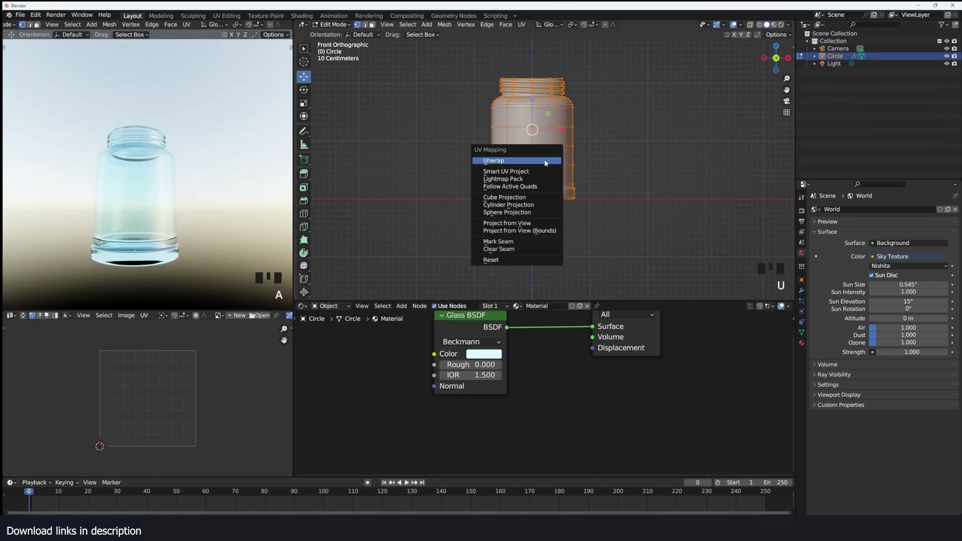
left_click(545, 223)
key("s")
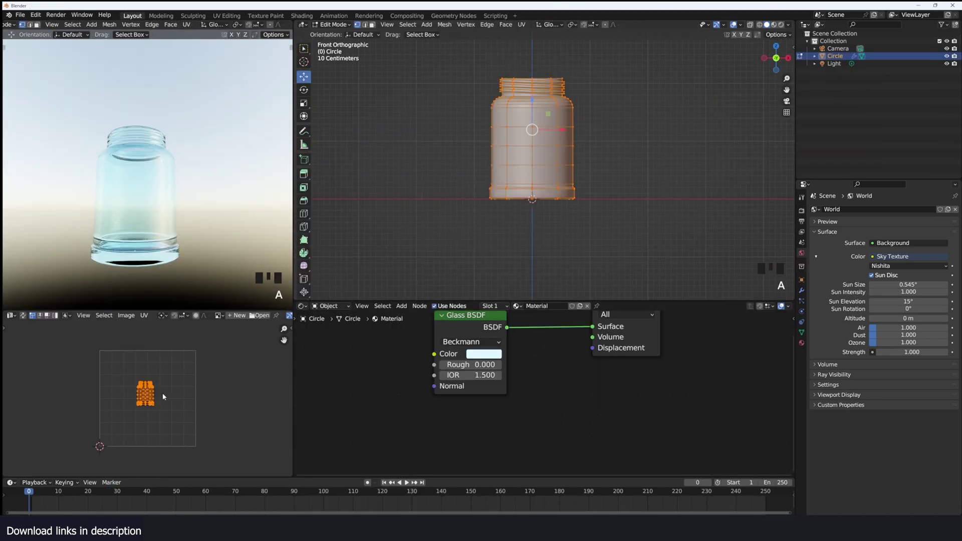
left_click(218, 392)
key("Tab")
key("Tab")
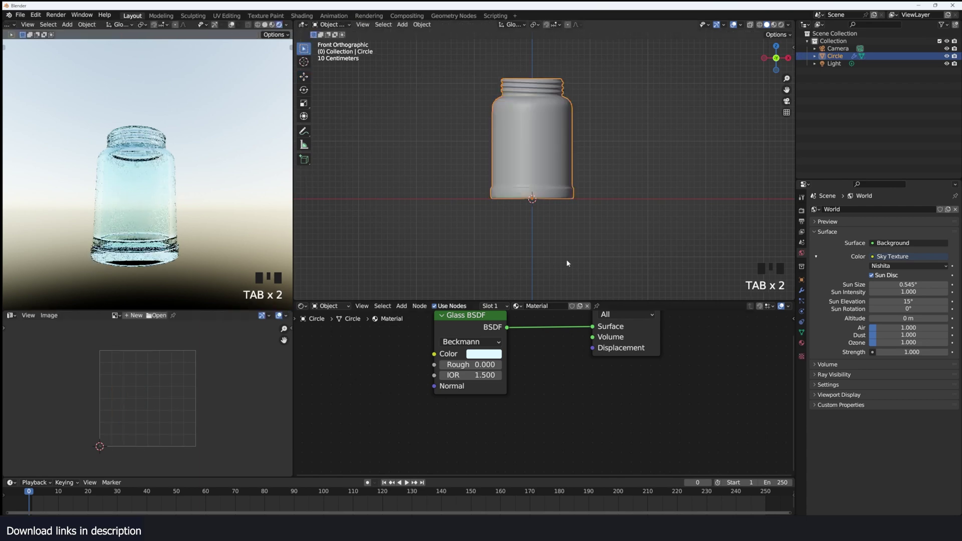
Step: Import the round floral decal evx-decal1.jpg from the D:\resouces\details\ texture folder as a texture node in the jar's material
left_click(668, 185)
key("n")
double_click(791, 226)
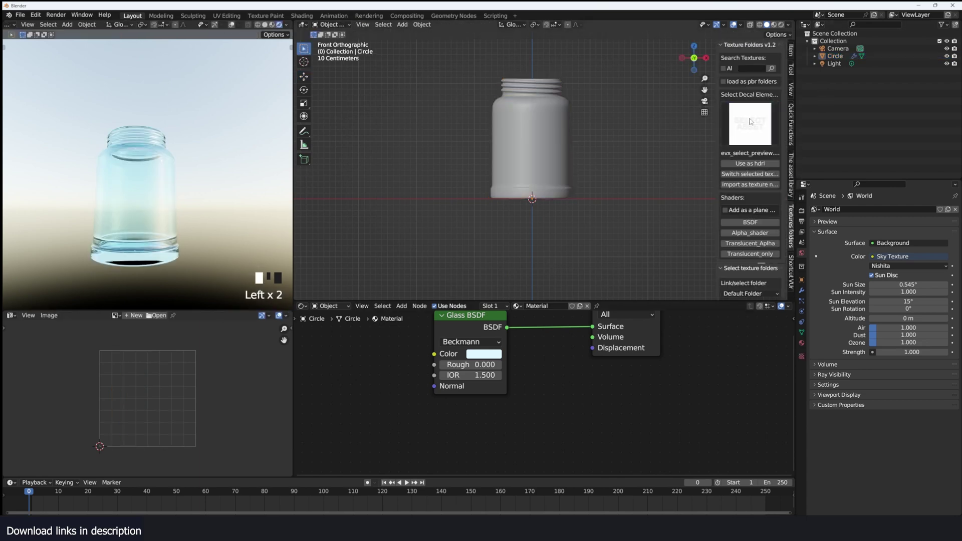
scroll(735, 246, "down", 2)
left_click(743, 263)
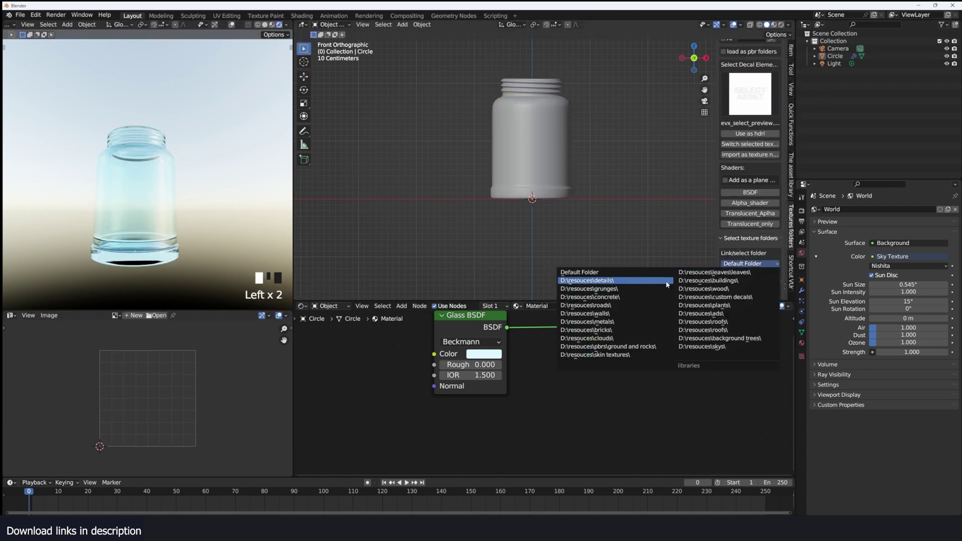
left_click(613, 283)
scroll(631, 452, "down", 3)
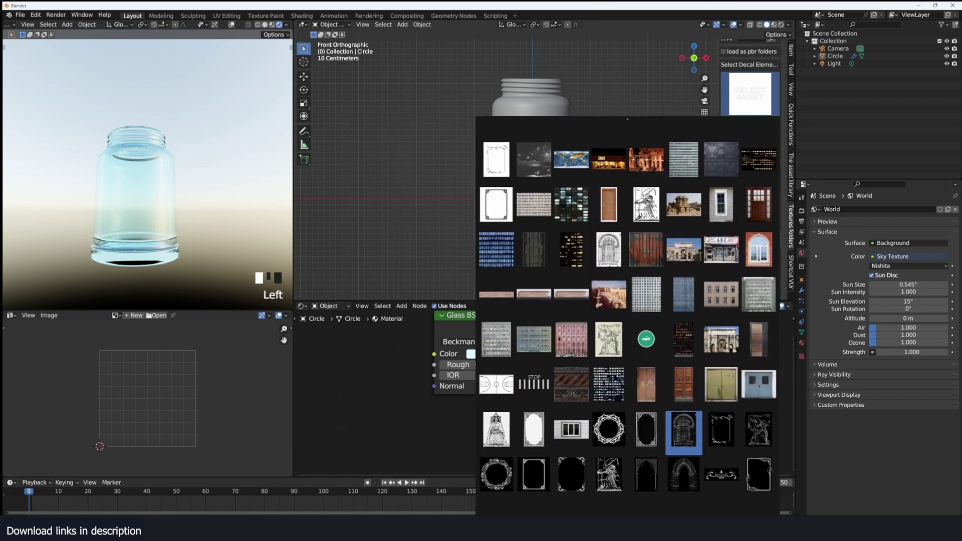
left_click(496, 451)
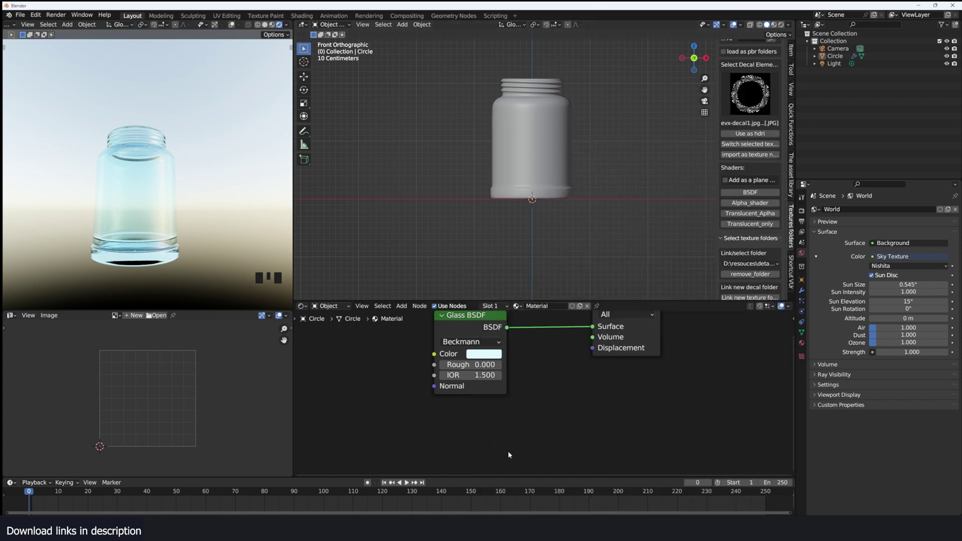
left_click(751, 154)
Step: Add a Bump node taking the decal texture's Color as Height and feeding the Glass BSDF's Normal
left_click_drag(394, 389, 442, 359)
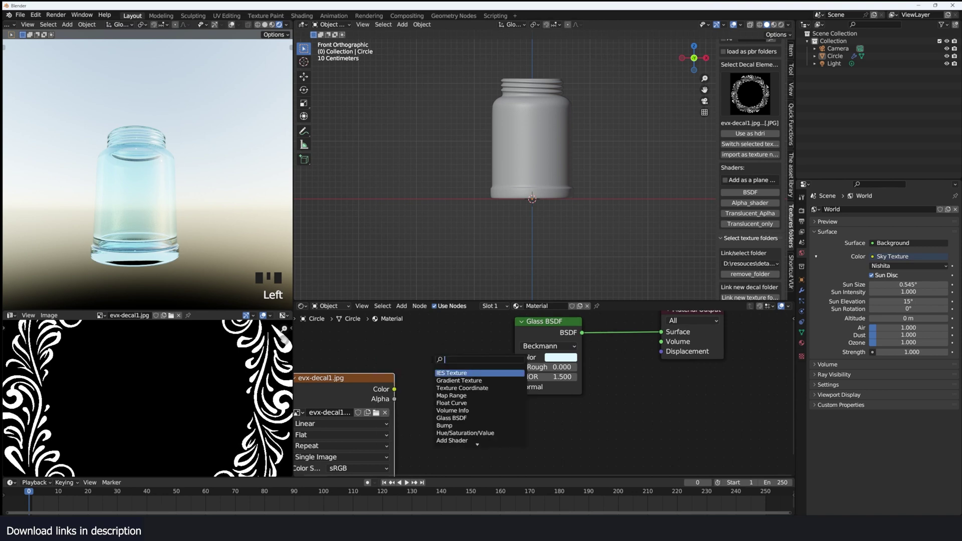
type("bum")
type("p")
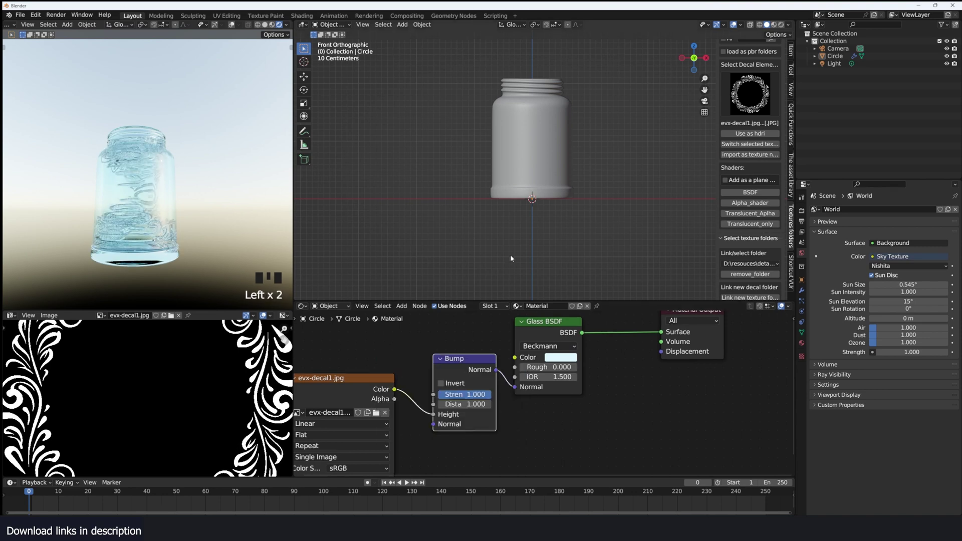
Step: Enlarge the jar's UVs about 2.28 times so the decal sits inside them, and set the decal texture's extension to Clip
key("Tab")
scroll(210, 382, "down", 3)
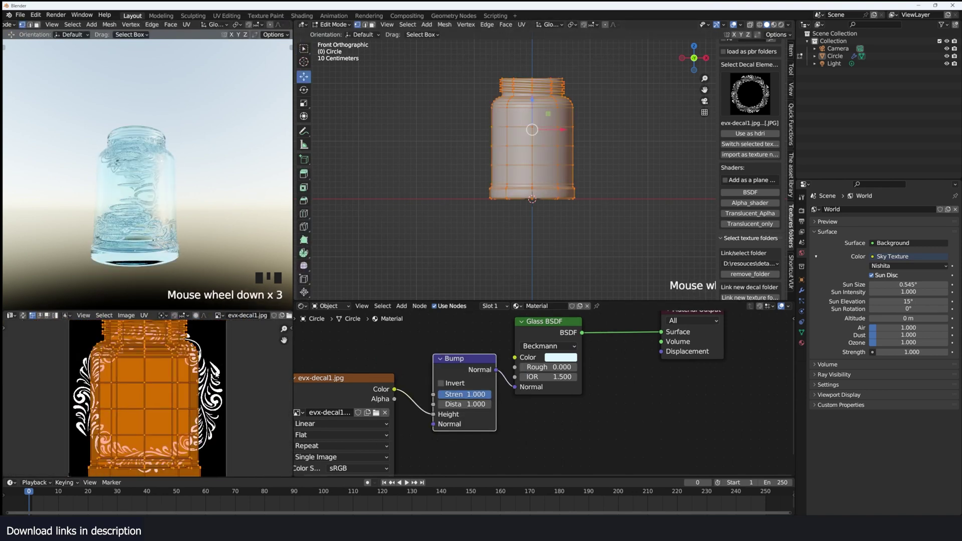
key("s")
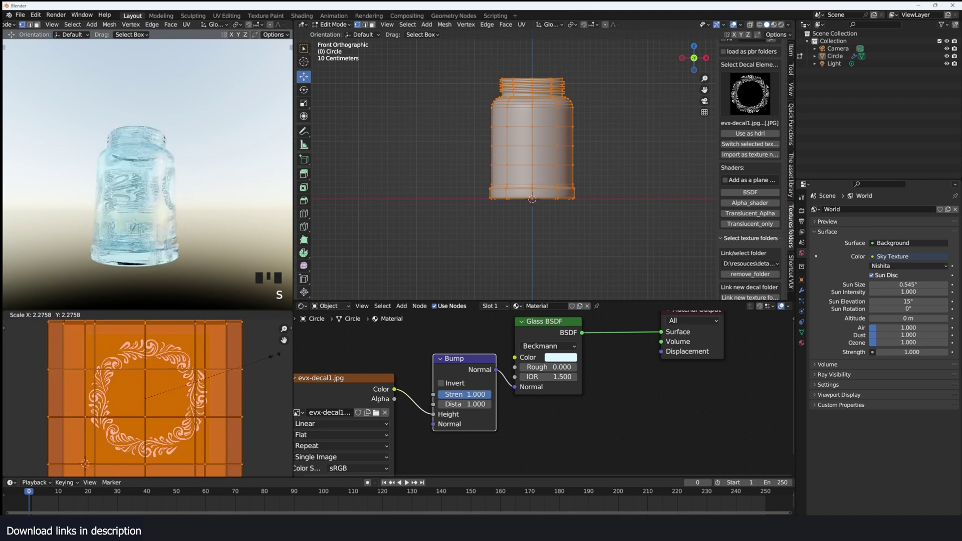
left_click(549, 411)
middle_click_drag(507, 407, 585, 371)
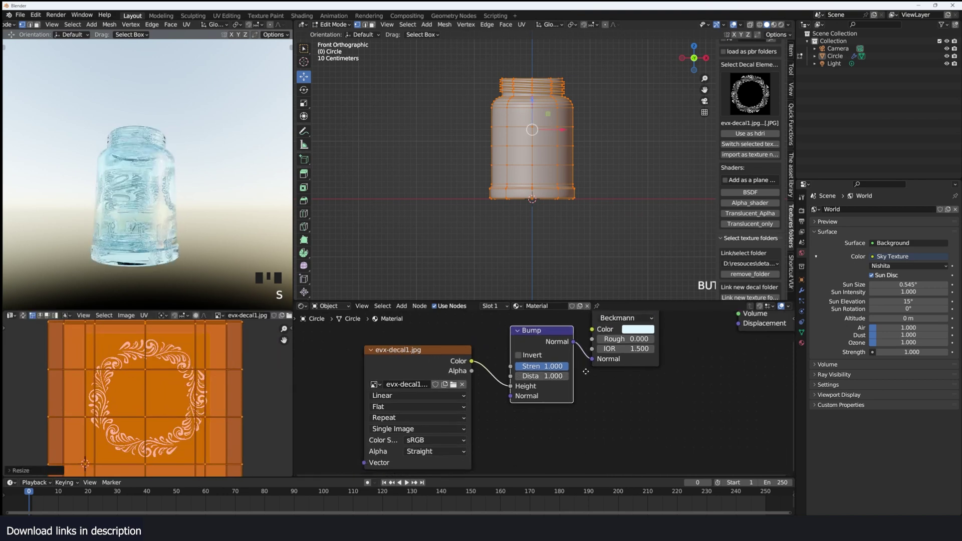
left_click(393, 415)
left_click(396, 440)
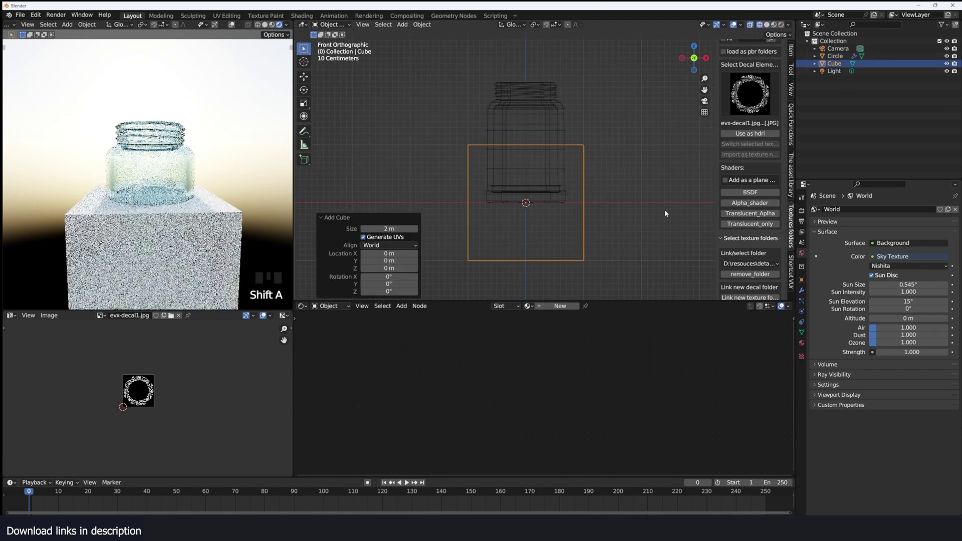
Step: Shrink the new cube to fit inside the jar, raise it about 1.04 m and stretch it along Z by about 2.74
key("s")
left_click(565, 203)
left_click(567, 140)
key("s")
key("z")
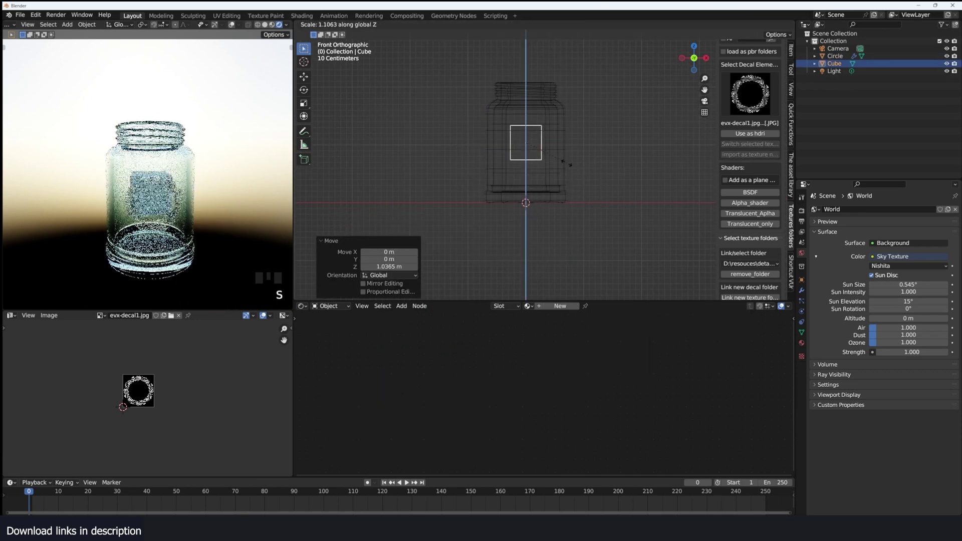
left_click(576, 245)
middle_click_drag(576, 245, 569, 238)
key("grave")
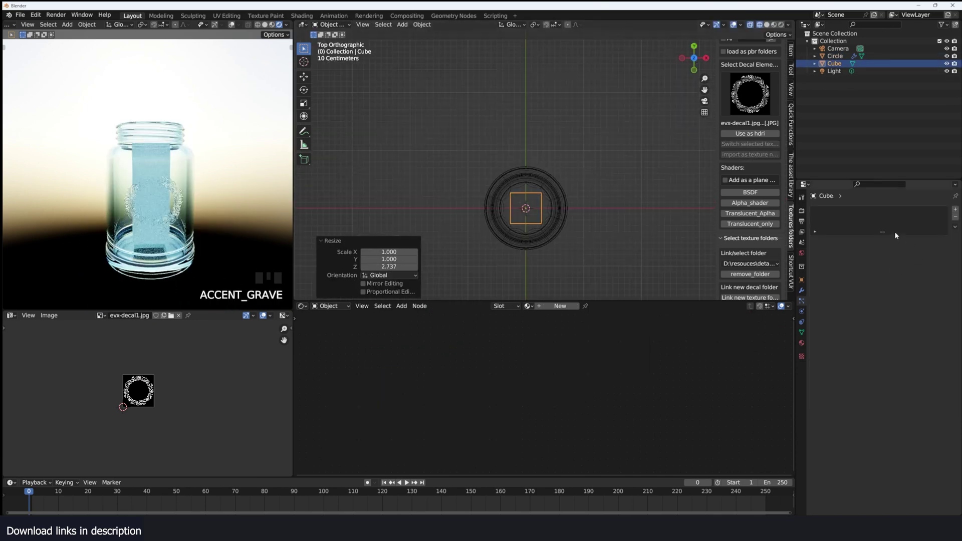
Step: Add an emitter particle system to the cube, play the animation and set the particles' physics type to Boids
left_click(955, 209)
key("space")
key("grave")
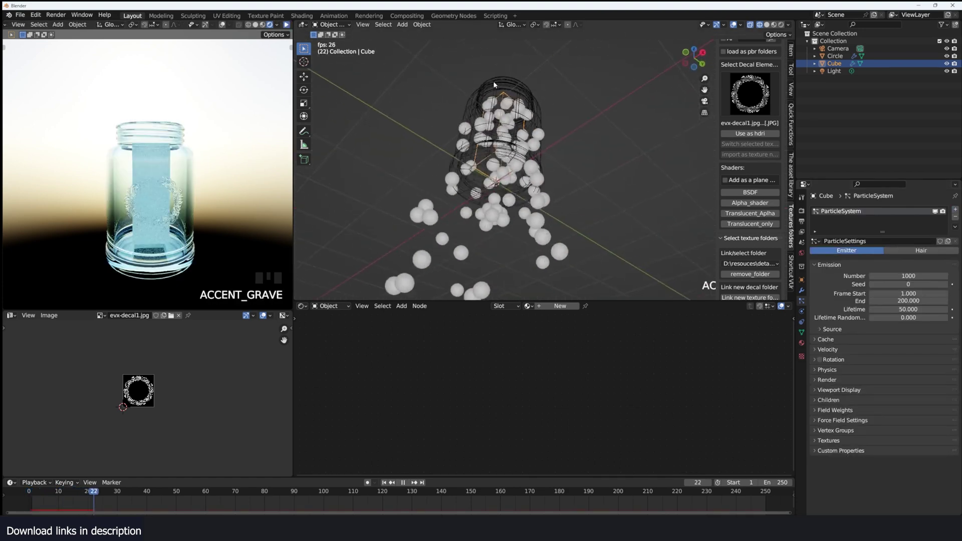
left_click(827, 369)
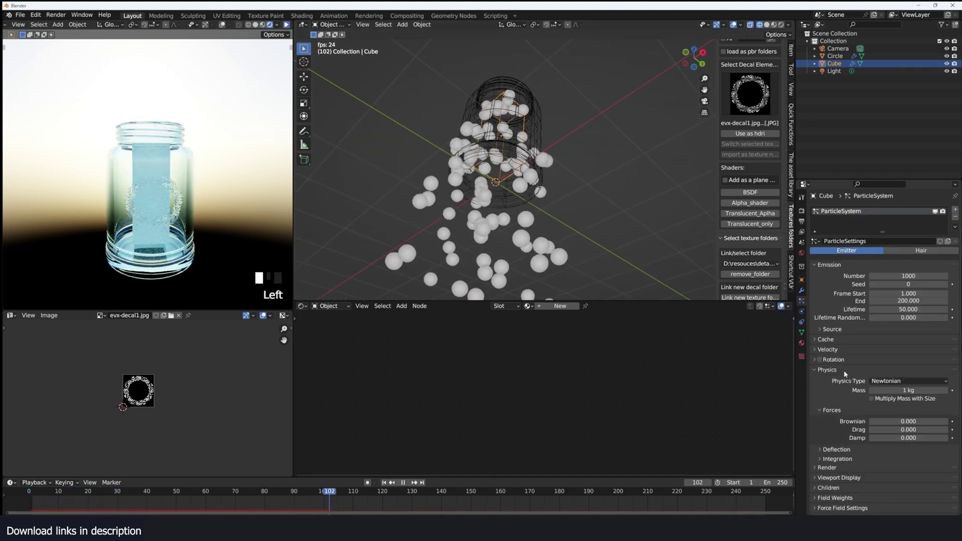
left_click(911, 381)
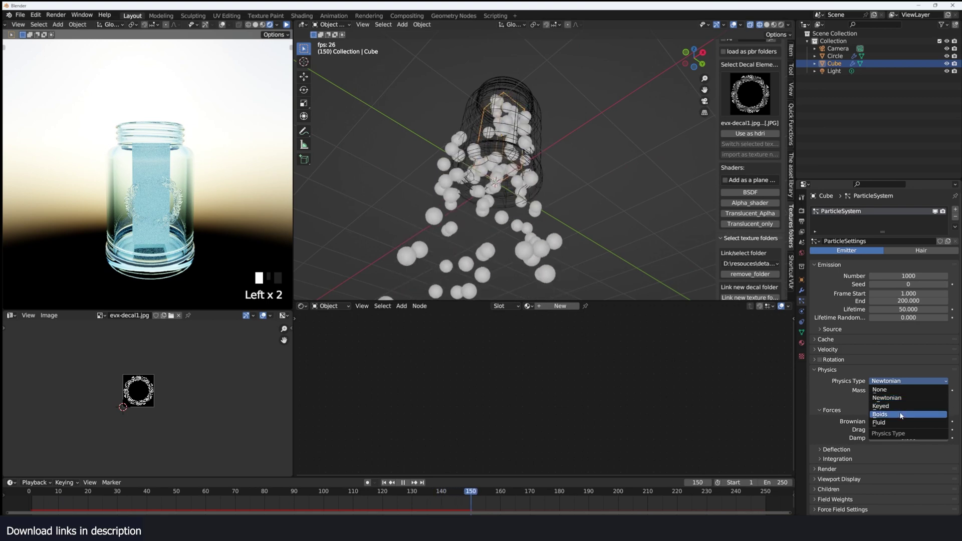
left_click(897, 405)
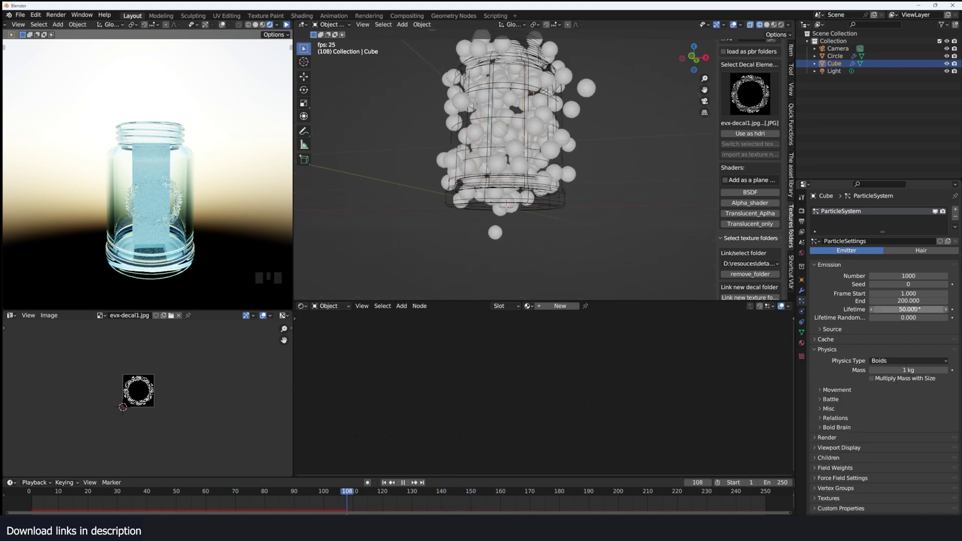
Step: Set the particle emission to end at frame 1, with 20 particles and a lifetime of 250 frames
left_click_drag(917, 301, 851, 303)
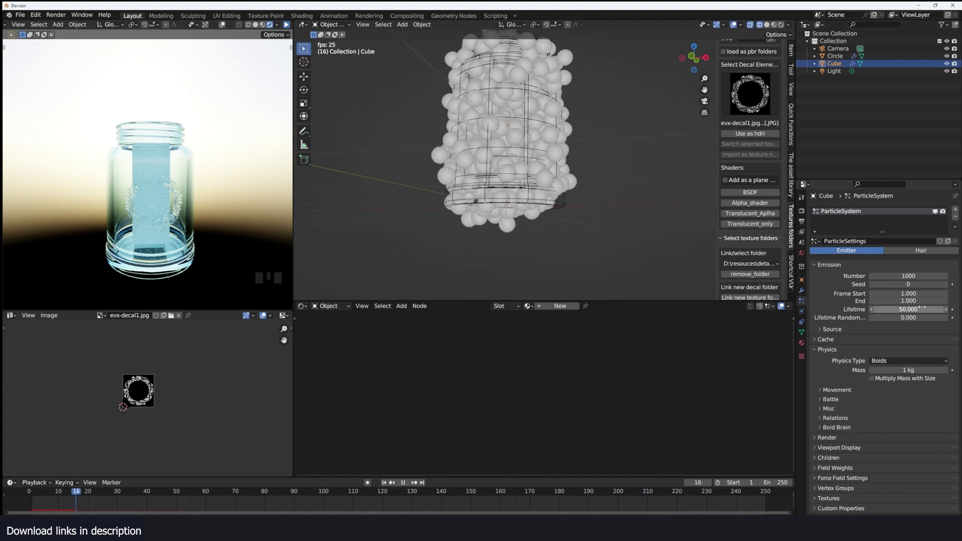
left_click(910, 276)
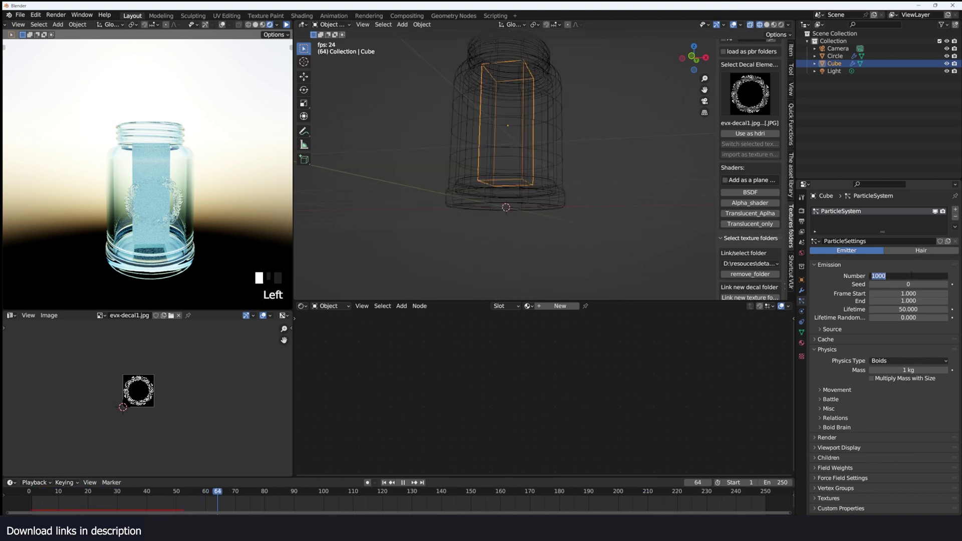
type("20")
key("Return")
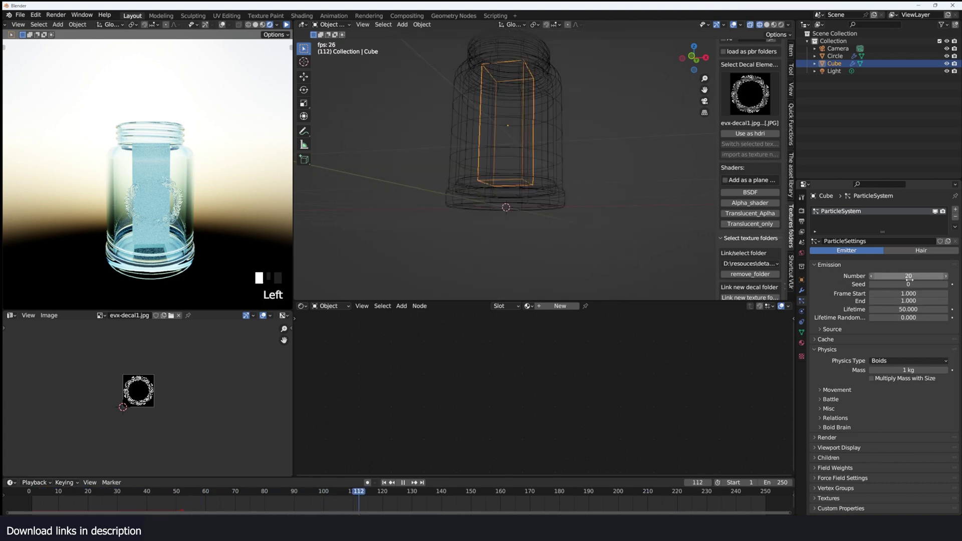
left_click(908, 309)
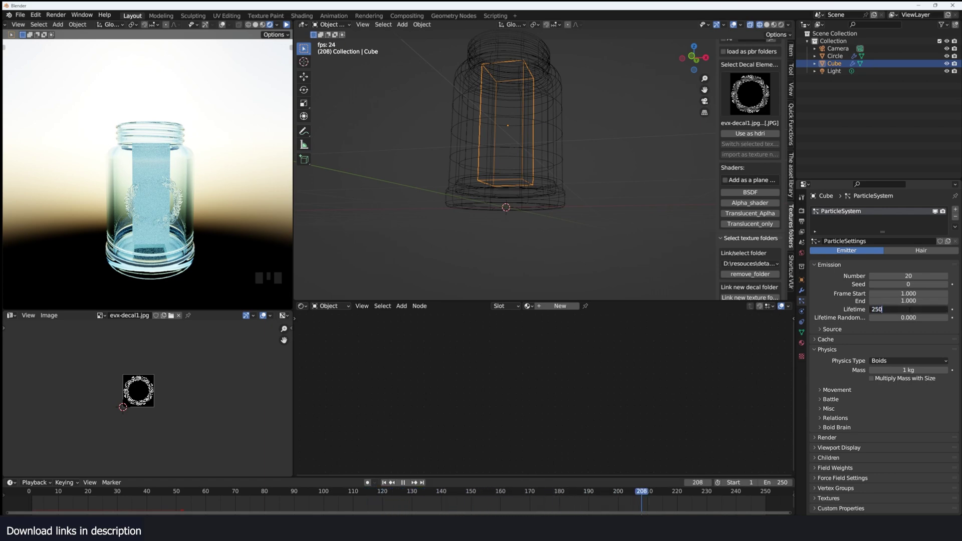
key("Return")
Step: Set the boids' maximum air speed to 30 in the particle movement settings
scroll(855, 444, "down", 4)
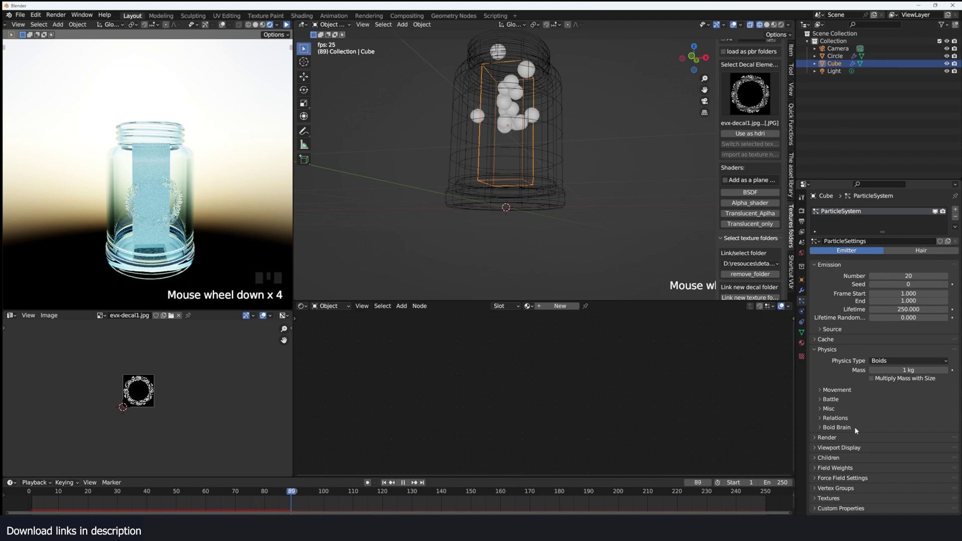
left_click(846, 479)
left_click(848, 479)
scroll(864, 462, "down", 5)
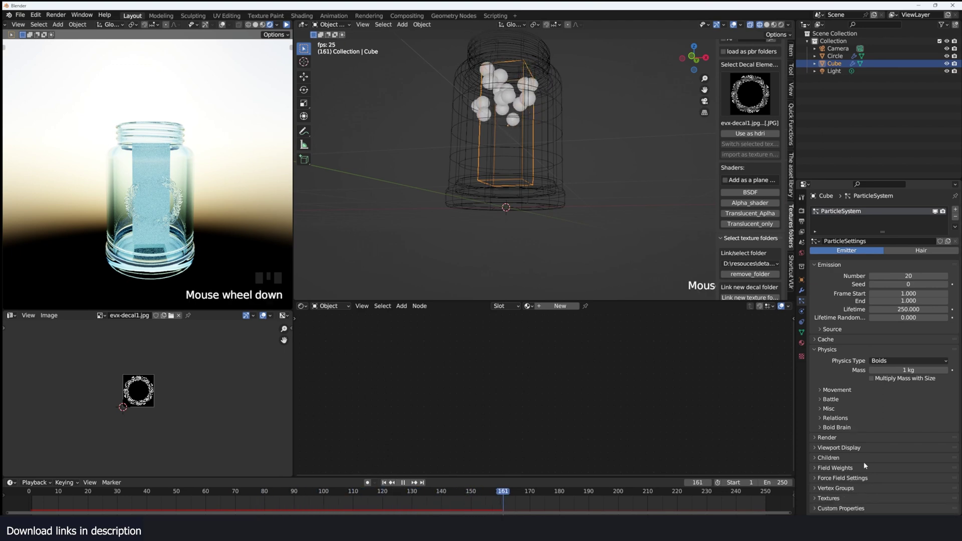
left_click(837, 390)
scroll(882, 396, "down", 3)
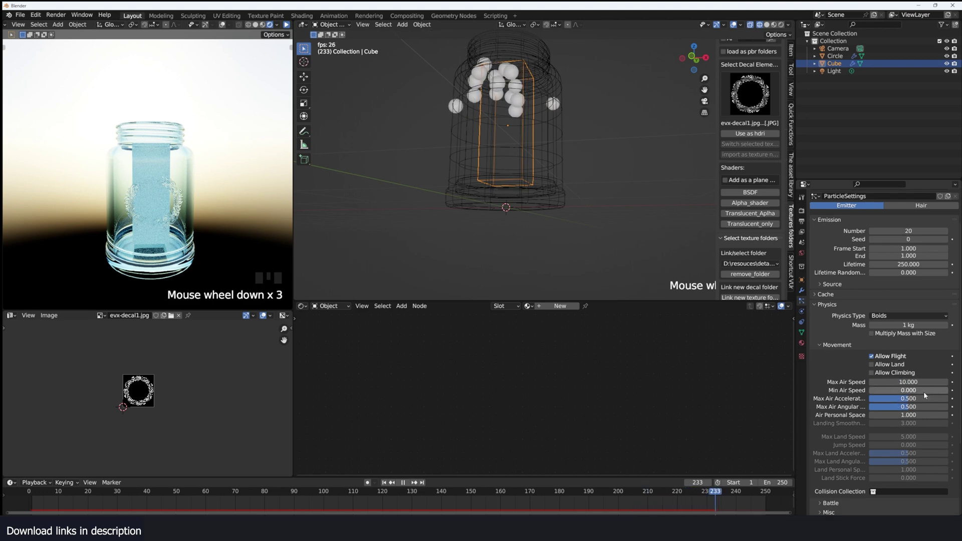
left_click(922, 383)
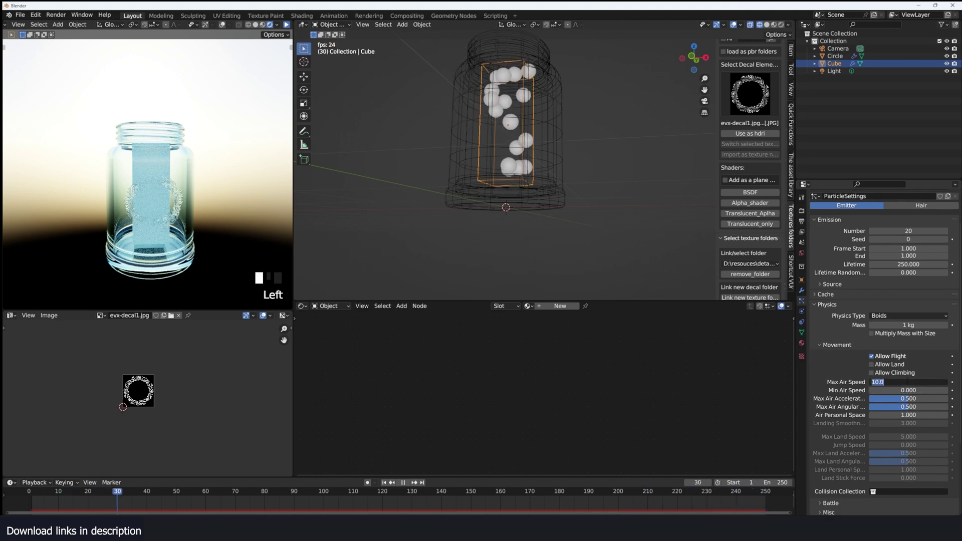
type("30")
key("Return")
Step: Add an Avoid Collision rule to the particle system's Boid Brain
scroll(895, 430, "down", 4)
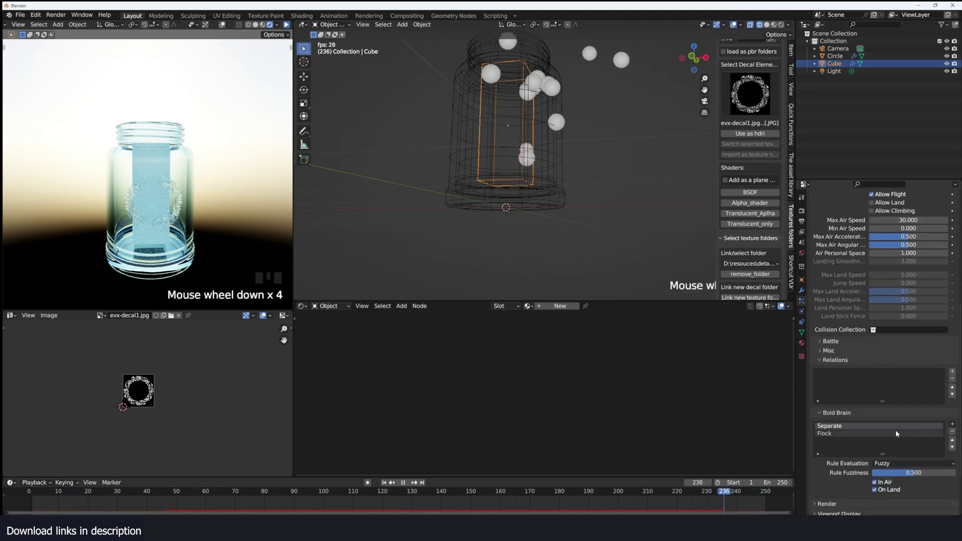
left_click(952, 424)
left_click(936, 444)
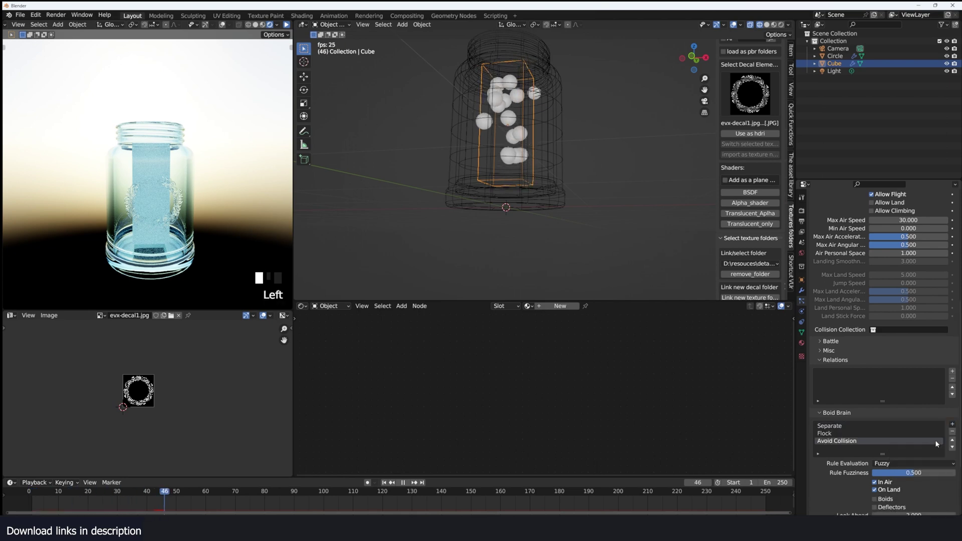
left_click(952, 424)
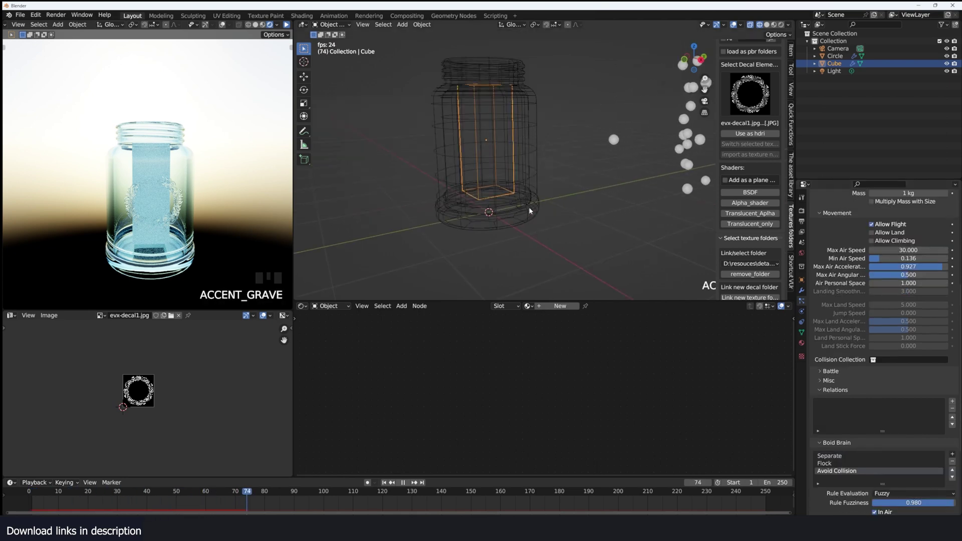
Step: Enable Collision physics on the glass jar so it contains the particles
left_click(533, 192)
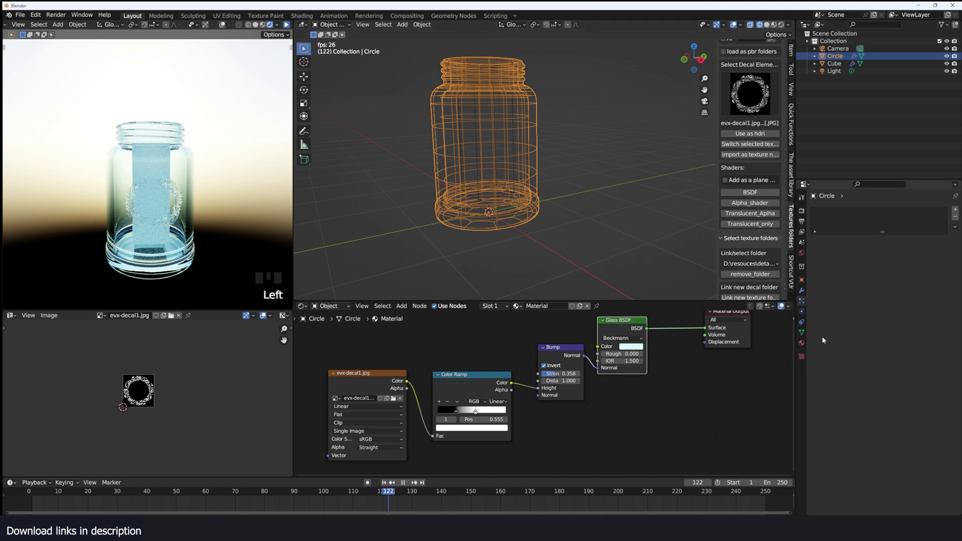
left_click(802, 312)
left_click(862, 220)
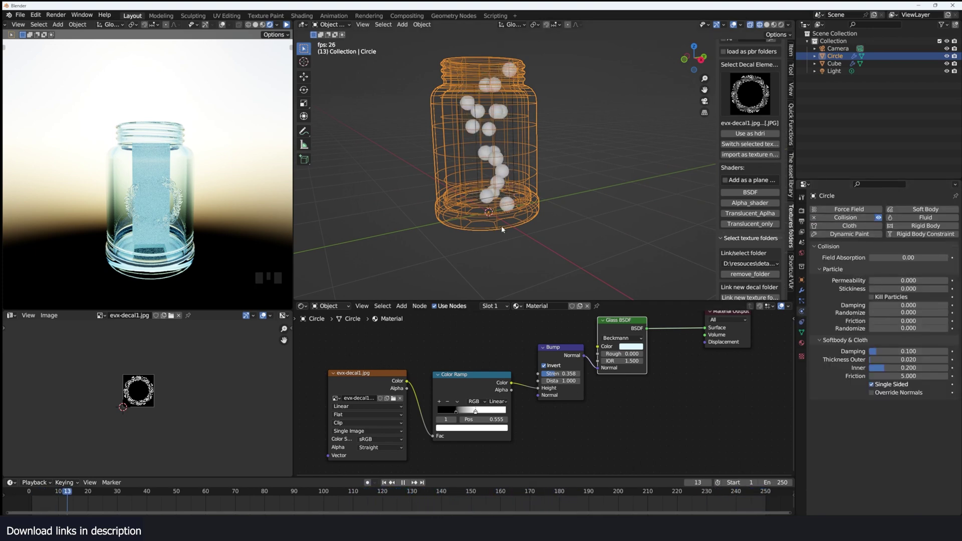
key("grave")
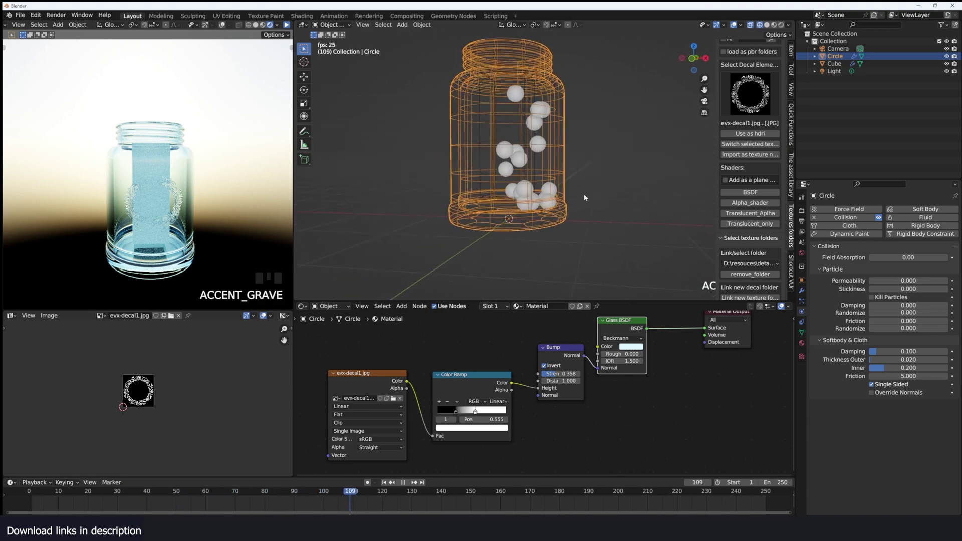
Step: Stop playback, duplicate the edge loop at the base of the jar's neck and raise the copy about 0.11 m
key("KP_1")
key("space")
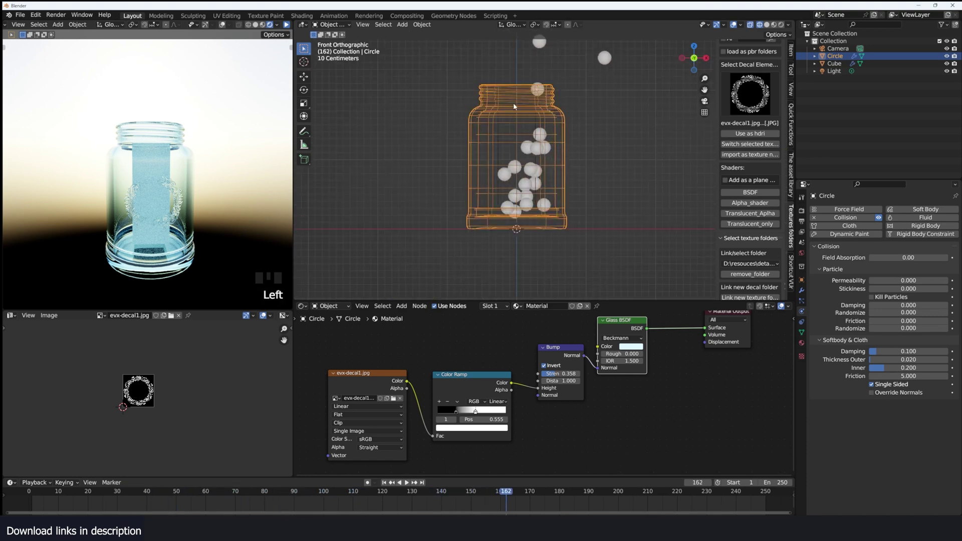
key("Tab")
left_click(517, 106, "alt")
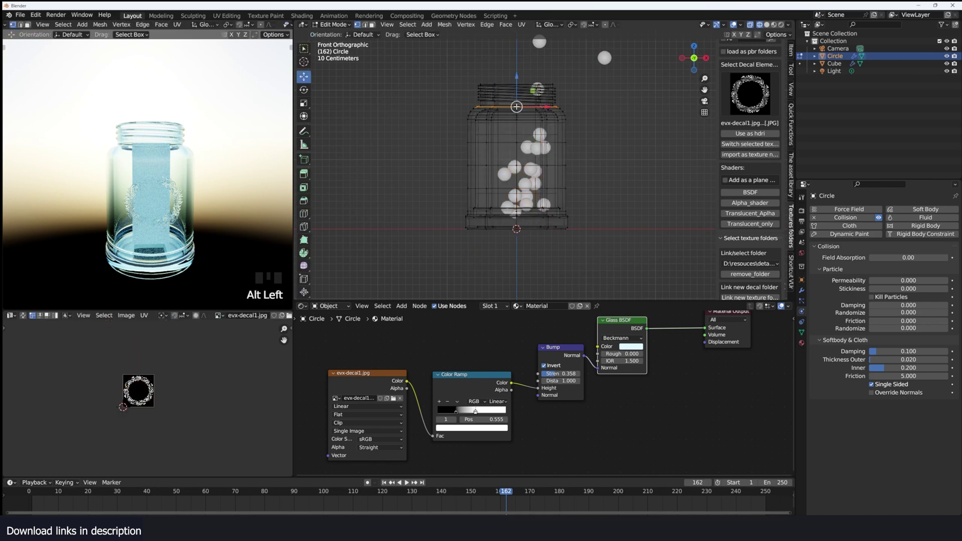
key("shift+d")
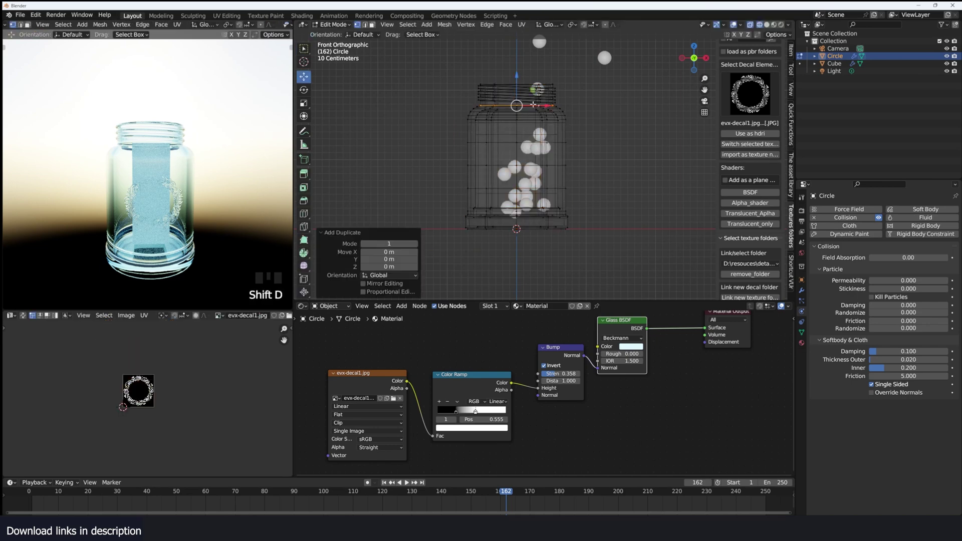
key("g")
left_click(537, 95)
Step: Widen the duplicated loop slightly beyond the threads and extrude it upward about 0.37 m to form the lid's wall
key("s")
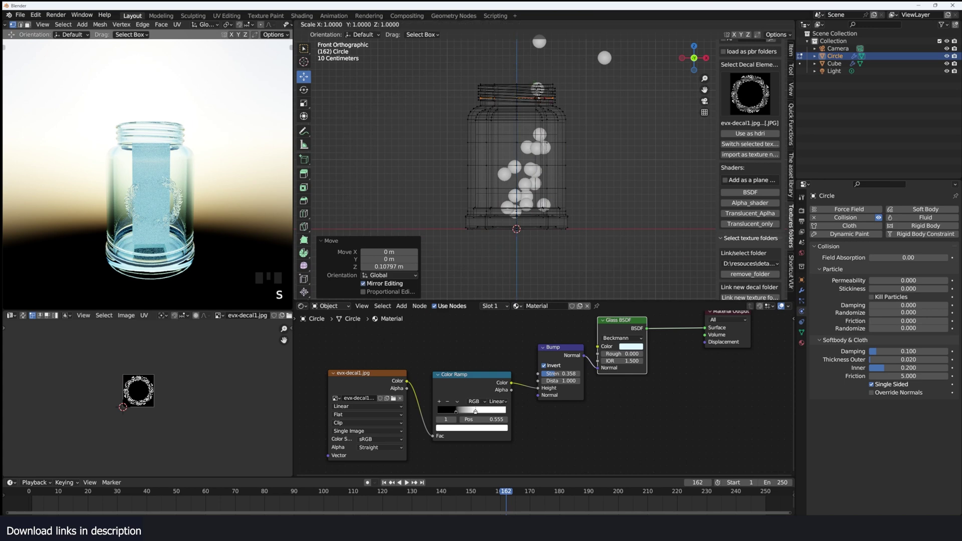
left_click(537, 89)
key("e")
left_click(541, 73)
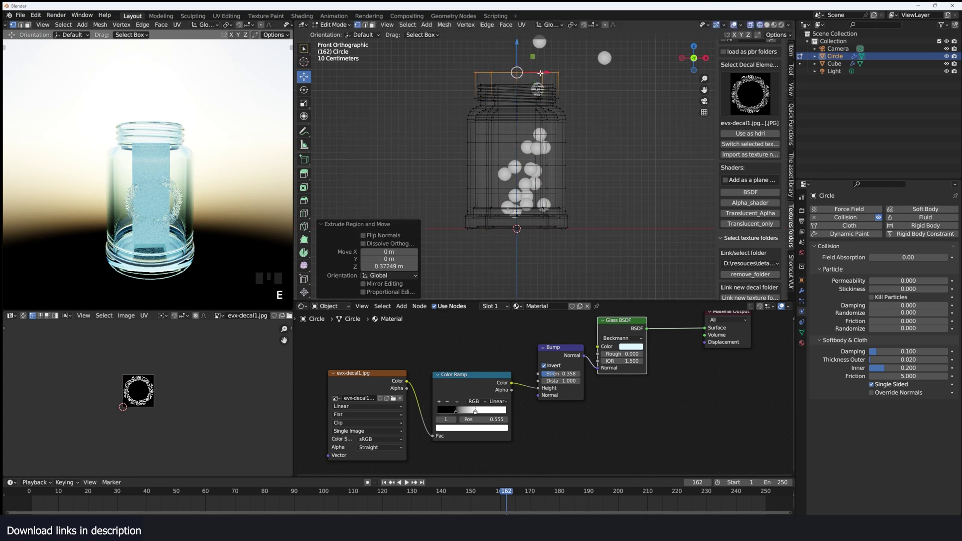
Step: Separate the linked lid geometry into its own object and close its open top with a rounded cap
key("ctrl+l")
key("p")
left_click(541, 72)
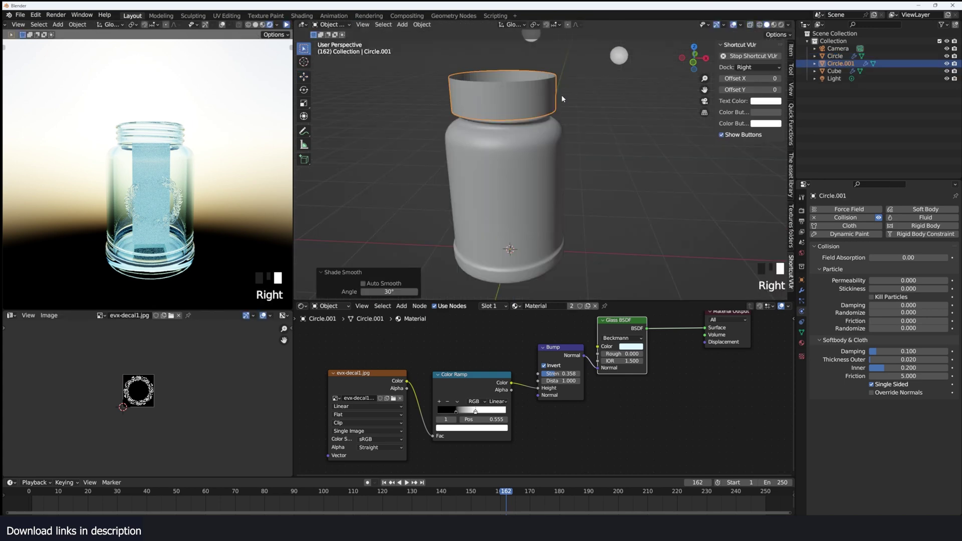
key("Tab")
key("2")
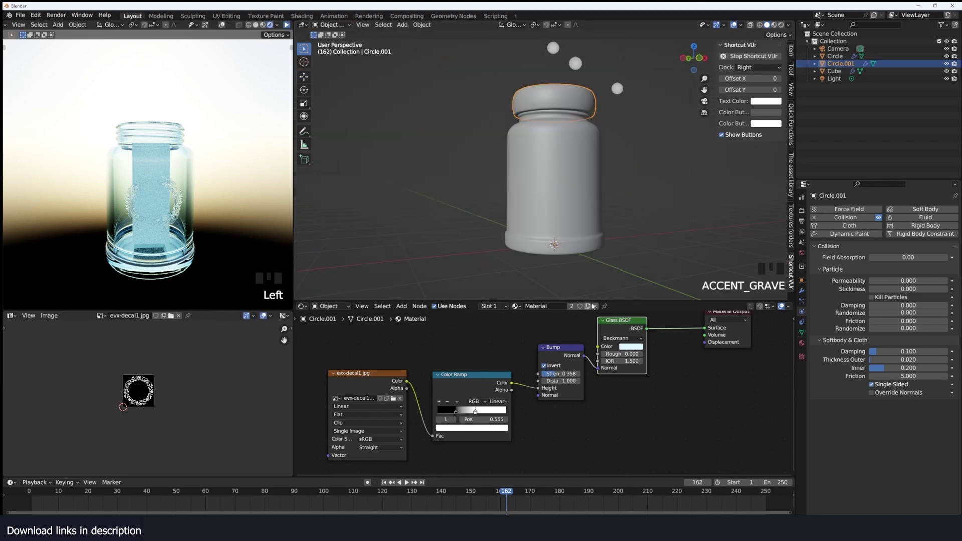
Step: Replace the lid's shared glass material with a reddish-brown wood material from the asset library and resume the rendered preview
left_click(595, 305)
left_click(791, 193)
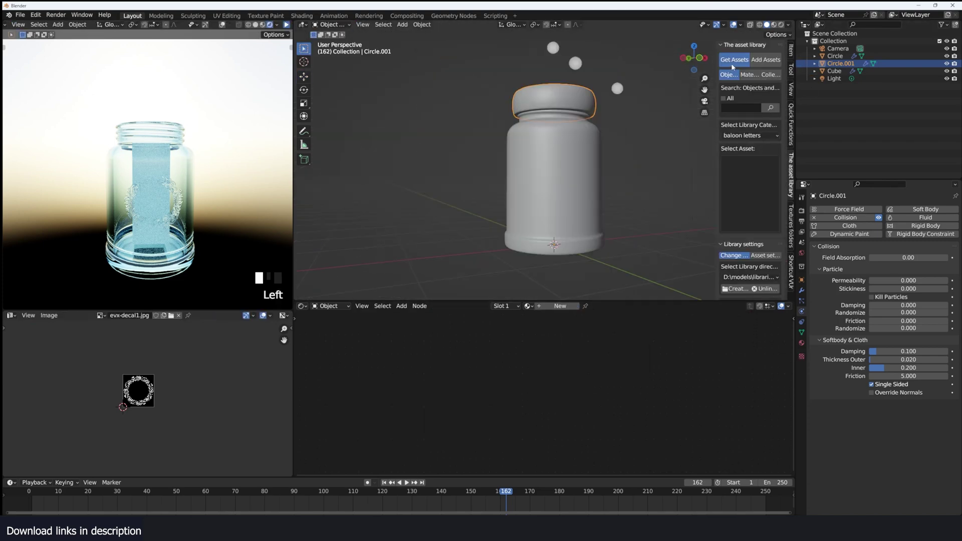
left_click(744, 75)
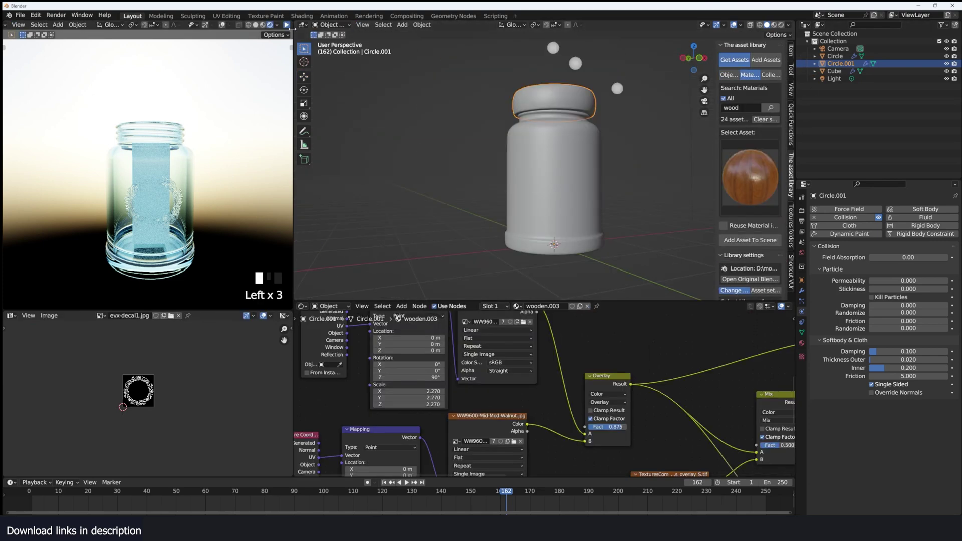
left_click(287, 27)
key("grave")
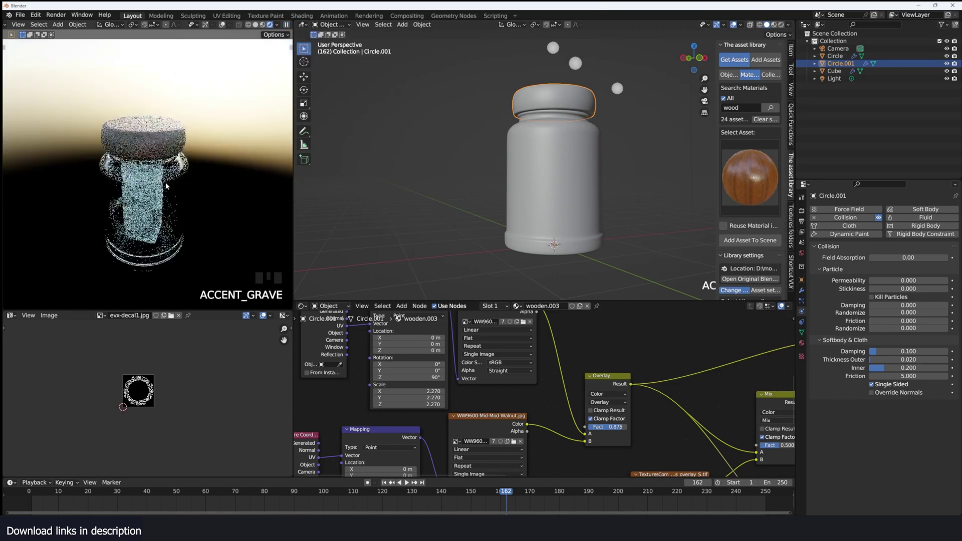
Step: Replay the particle animation from the start and hide the jar and lid to expose the emitter cube
key("space")
key("Left")
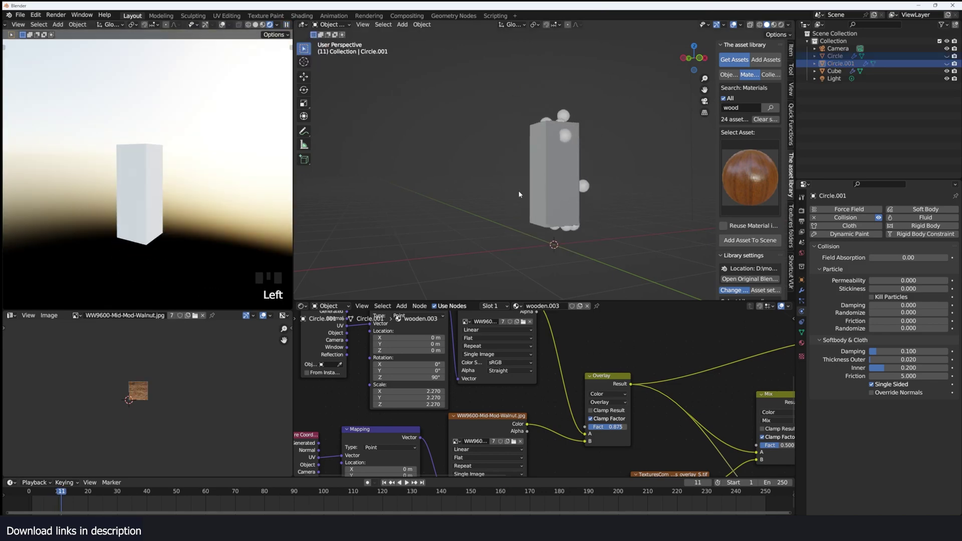
Step: Turn off Show Instancer for the emitter cube in both viewport and render so only its particles show
left_click(535, 189)
left_click(802, 280)
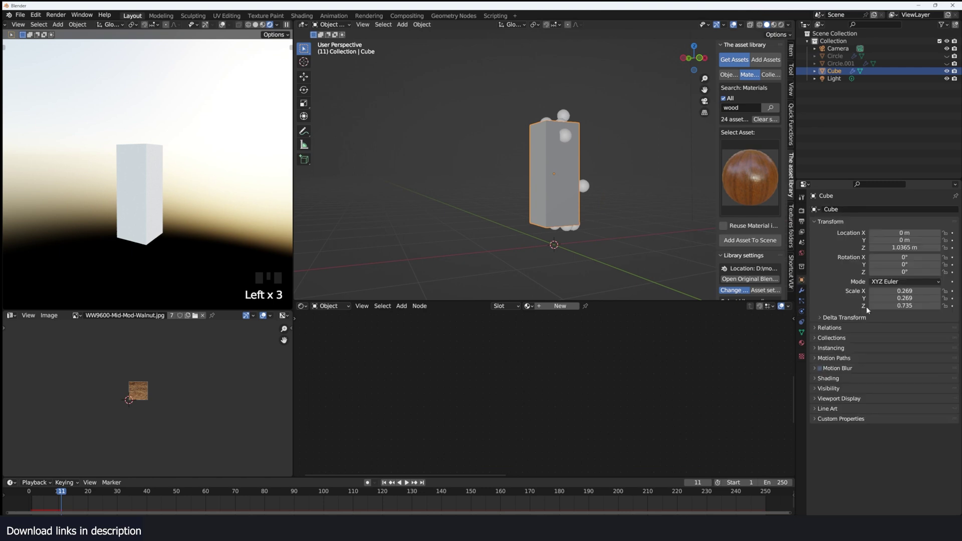
left_click(845, 388)
scroll(844, 386, "down", 2)
left_click(847, 295)
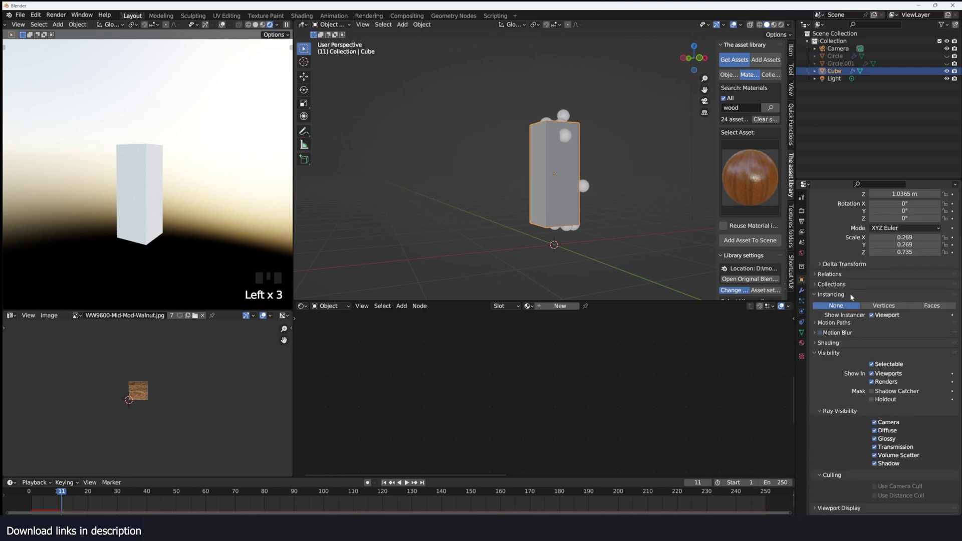
left_click(888, 316)
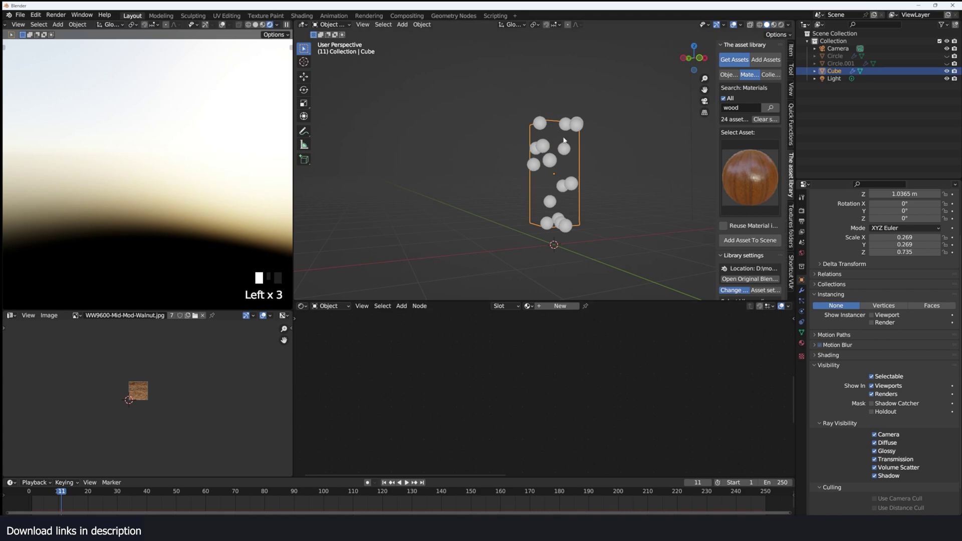
Step: Add a cube at the world origin, shrink it to a scale of about 0.028, and apply its scale
key("KP_1")
scroll(548, 210, "up", 5)
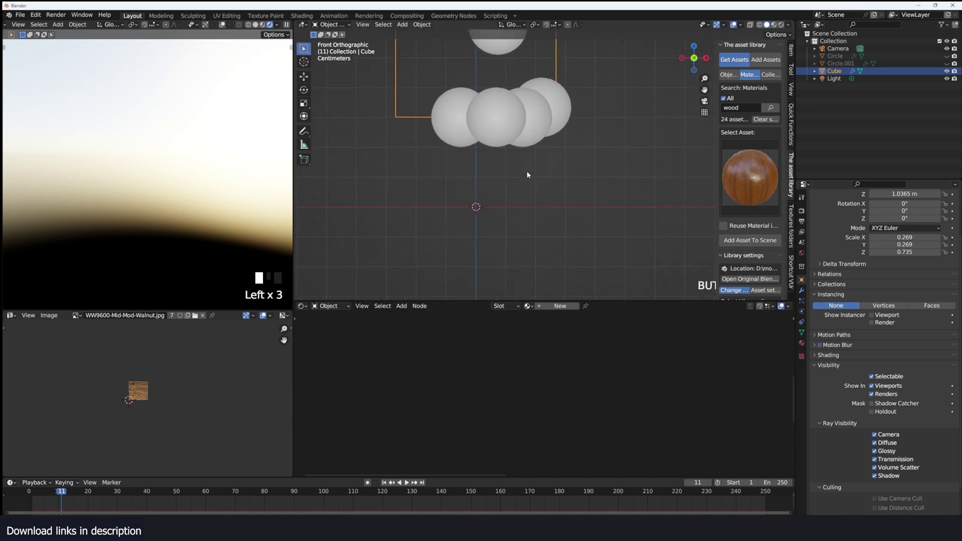
key("shift+a")
left_click(527, 211)
key("s")
left_click(474, 207)
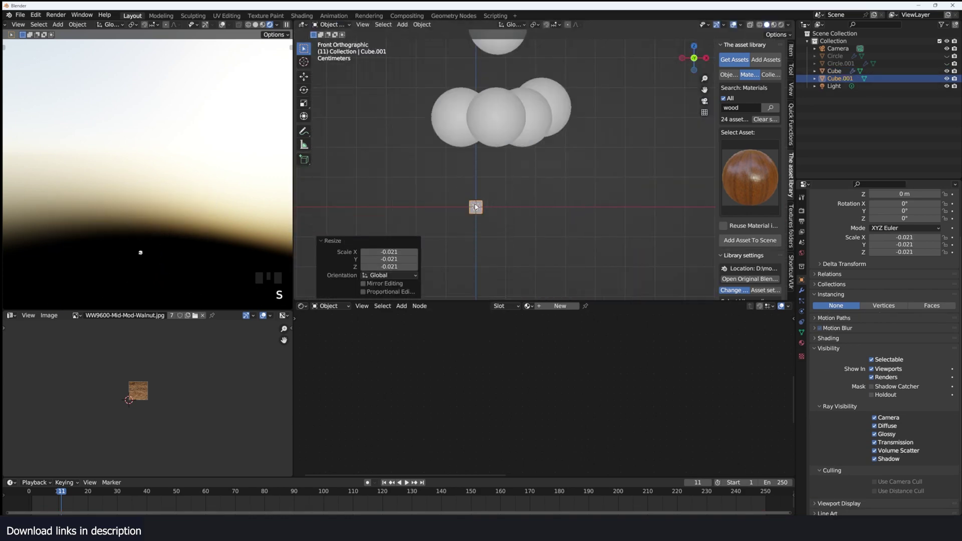
key("s")
left_click(570, 207)
key("KP_Decimal")
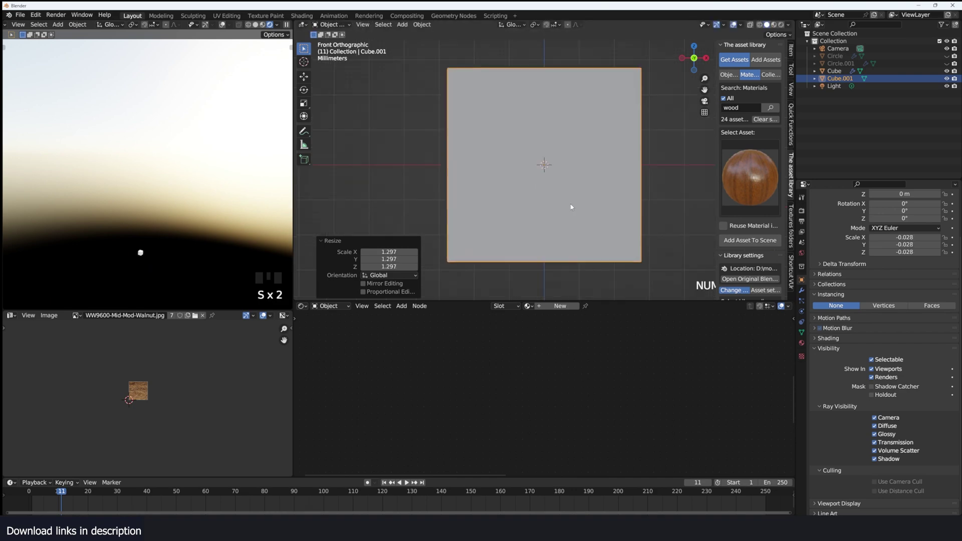
key("ctrl+a")
left_click(589, 184)
scroll(585, 176, "down", 2)
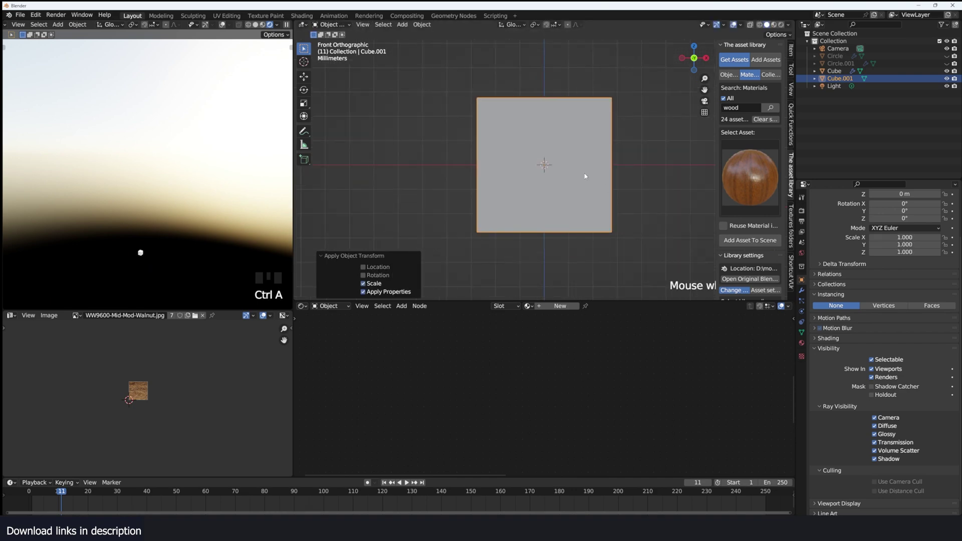
Step: Round the tiny cube with a level 2 subdivision, apply the modifier, and shade the result smooth
key("ctrl+2")
left_click(802, 290)
left_click(873, 243)
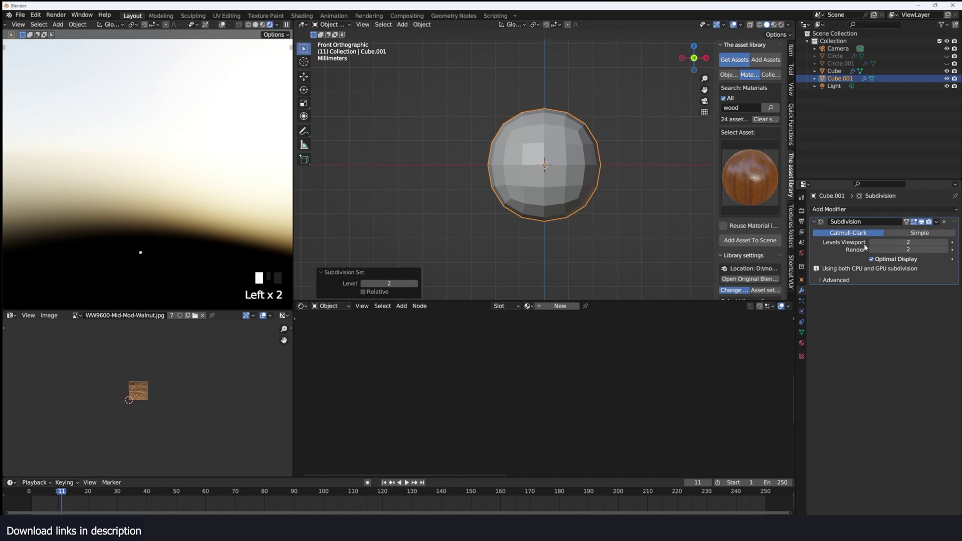
key("ctrl+a")
right_click(605, 143)
left_click(610, 134)
scroll(639, 148, "down", 2)
middle_click_drag(639, 148, 608, 180)
Step: Add a plane at the side of the small sphere, scaled to about 0.029, and display objects in random colours
right_click(574, 176, "shift")
key("shift+a")
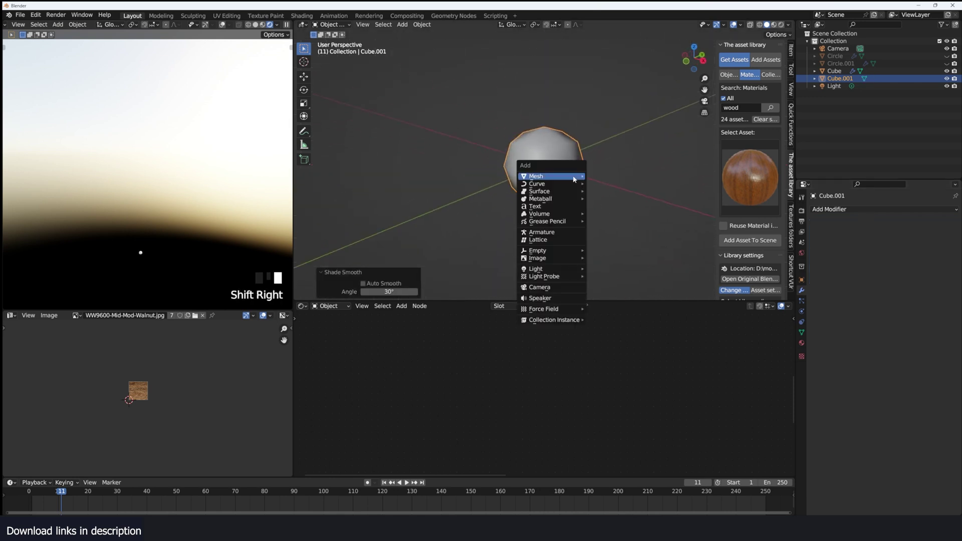
left_click(601, 176)
key("s")
left_click(576, 178)
key("q")
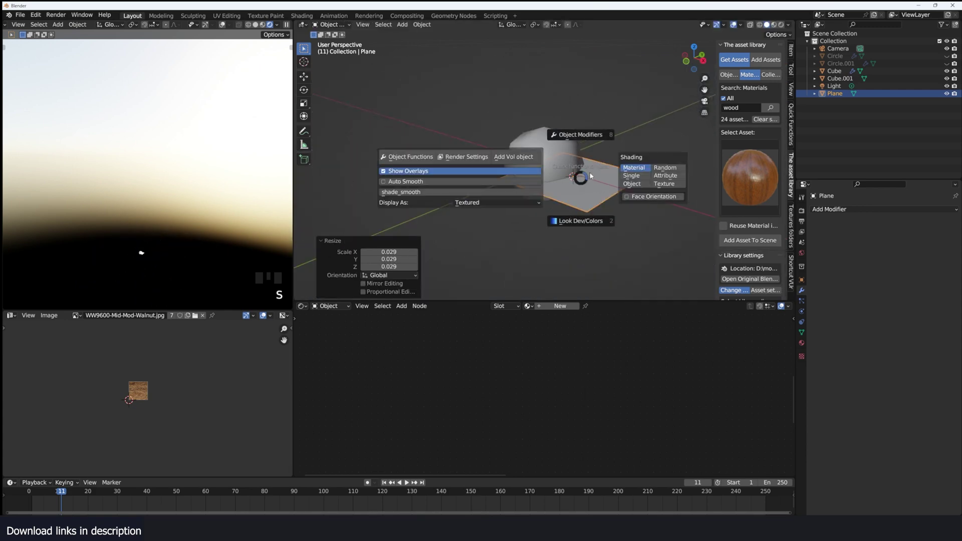
left_click(666, 169)
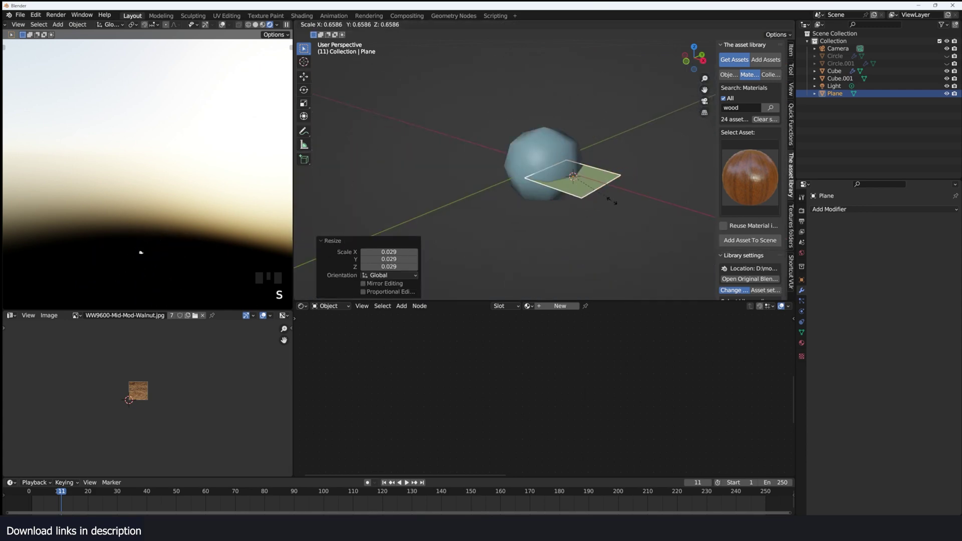
Step: Shrink the plane, move it about 0.017 m along X off the sphere, and set its origin to the 3D cursor at its inner edge
key("g")
key("x")
left_click(636, 216)
key("KP_7")
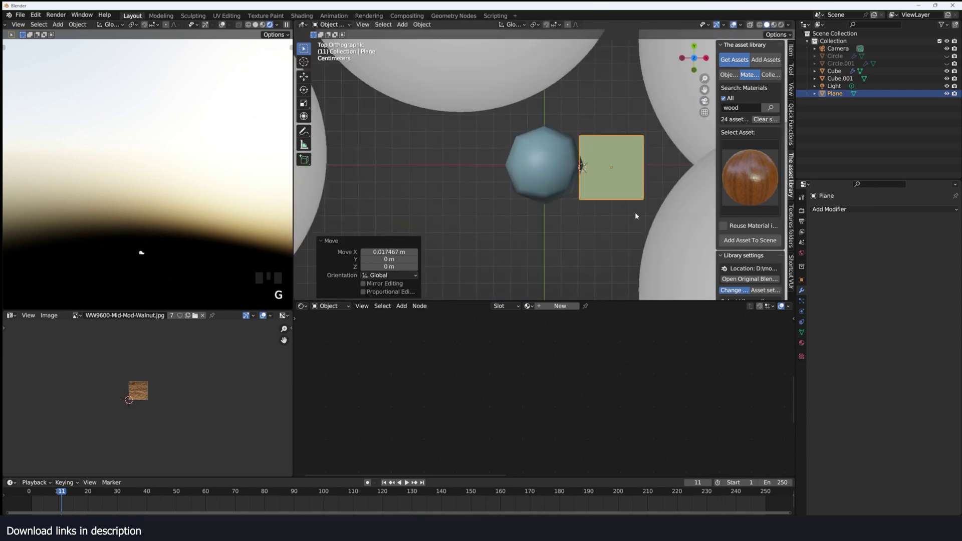
key("Tab")
key("Tab")
right_click(618, 158)
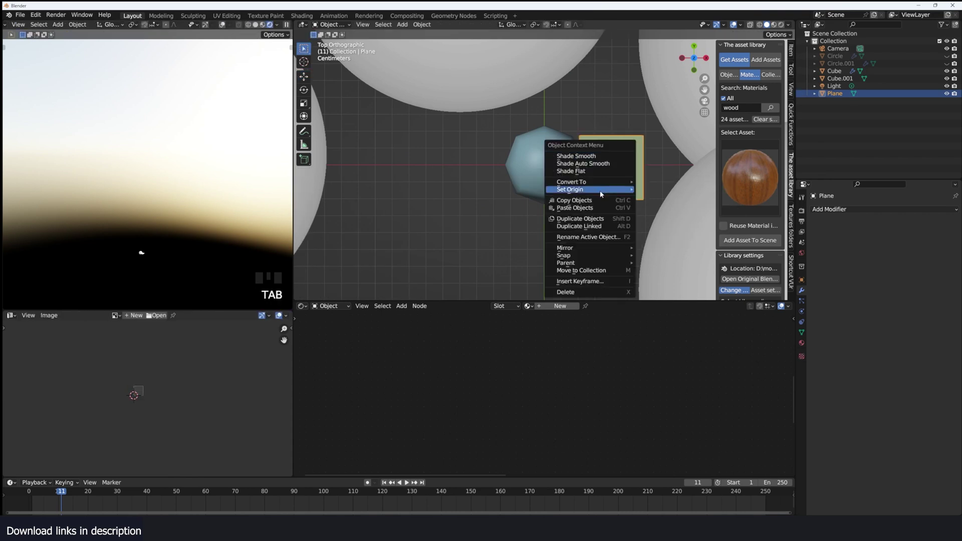
mouse_move(601, 190)
left_click(668, 205)
Step: Shape the plane into a wing by narrowing its inner edge and extruding its outer edge along X to a tapered tip
key("Tab")
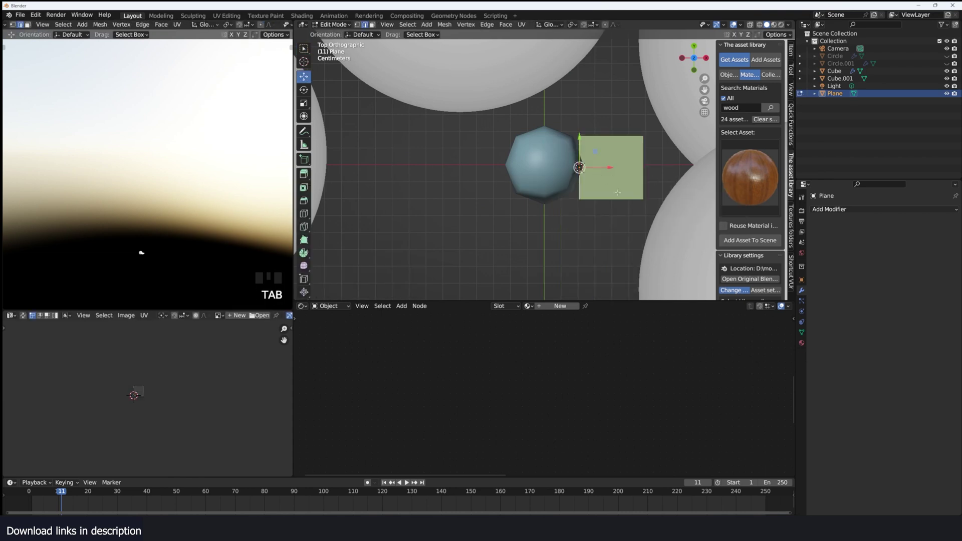
key("s")
left_click(604, 186)
left_click(643, 174)
middle_click_drag(643, 174, 616, 178, "shift")
key("e")
key("x")
left_click(600, 174)
key("s")
left_click(587, 178)
key("grave")
scroll(560, 167, "up", 5)
scroll(561, 168, "down", 1)
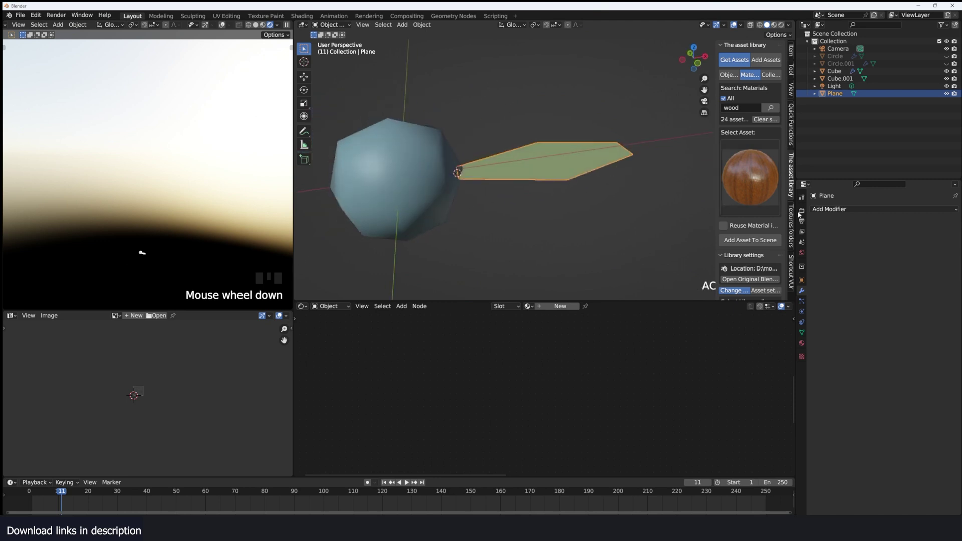
Step: Add a Mirror modifier to the wing on the X axis, using the sphere body Cube.001 as the mirror object
left_click(895, 210)
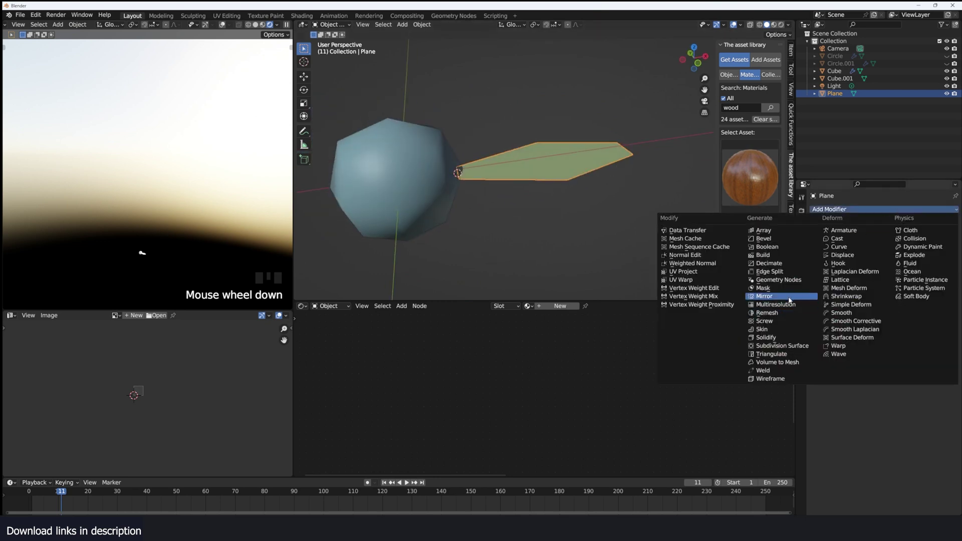
left_click(765, 296)
left_click(405, 142)
scroll(404, 142, "down", 3)
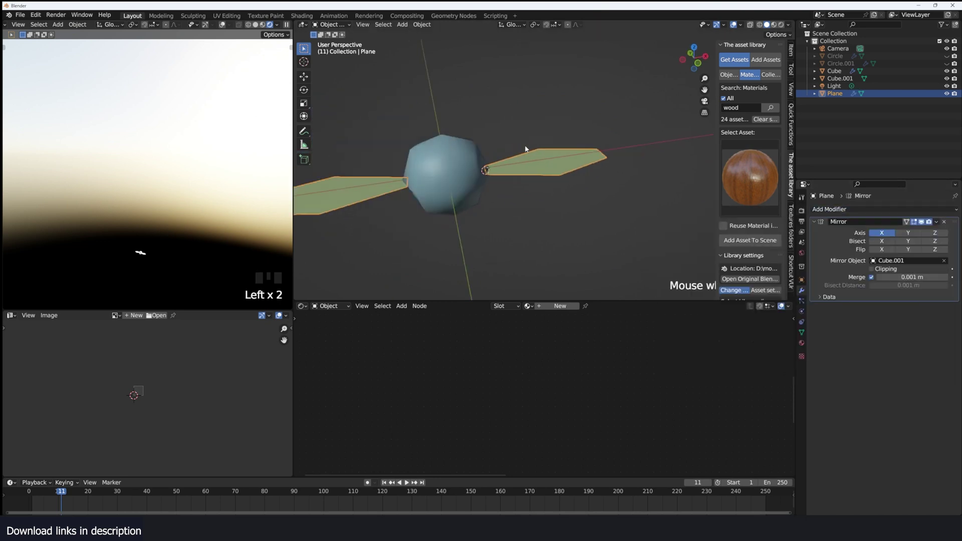
middle_click_drag(405, 143, 575, 146)
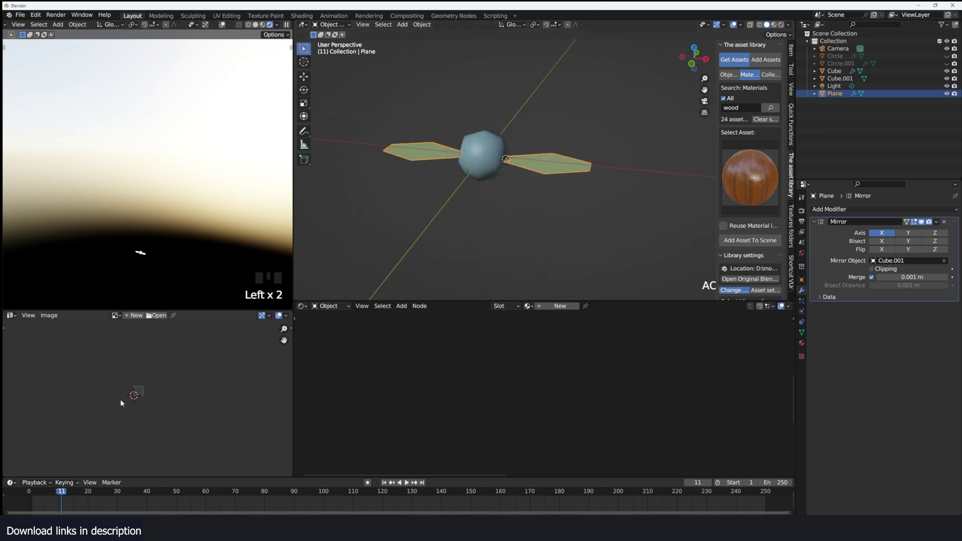
Step: Enable auto keying at frame 0 and rotate the wings about 37.3° around global Y to key the lowered pose
right_click(29, 504, "shift")
left_click(367, 482)
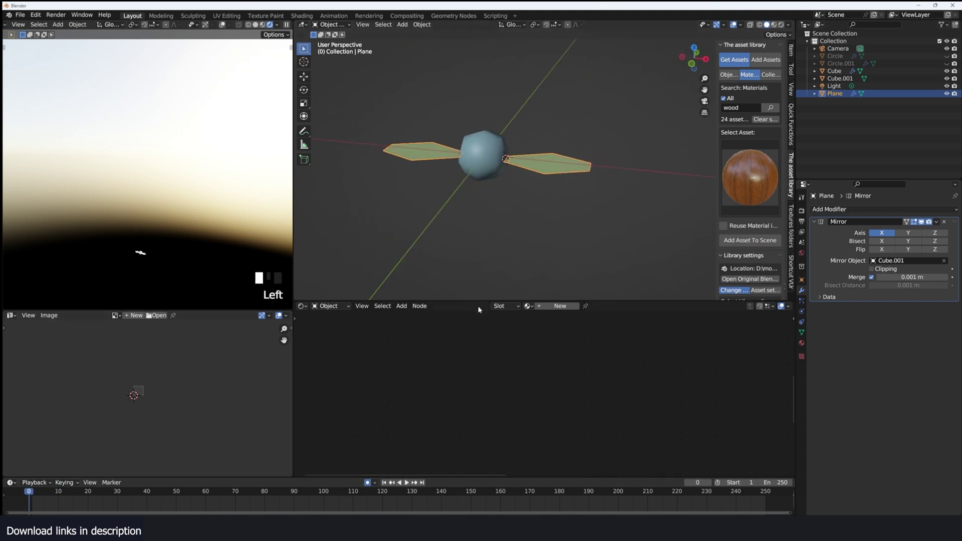
key("r")
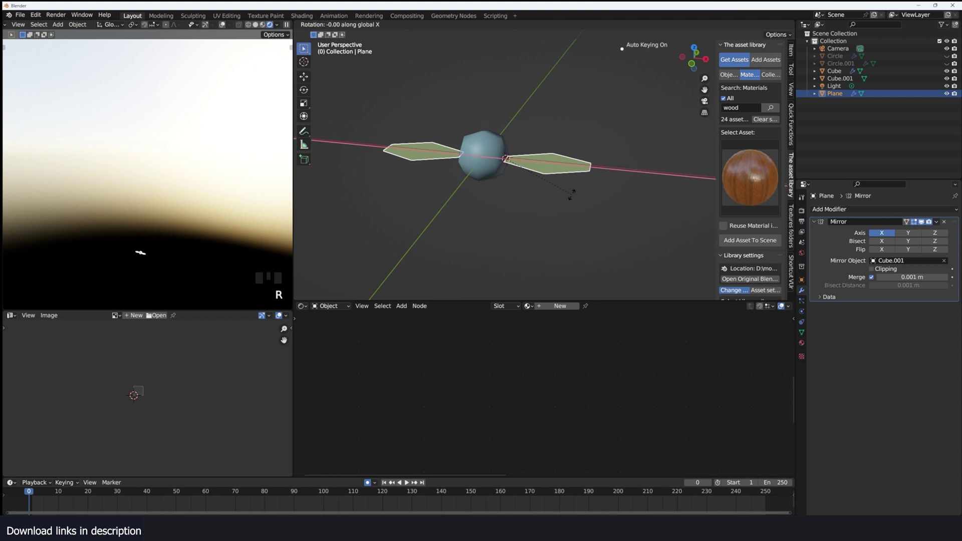
key("y")
left_click(546, 238)
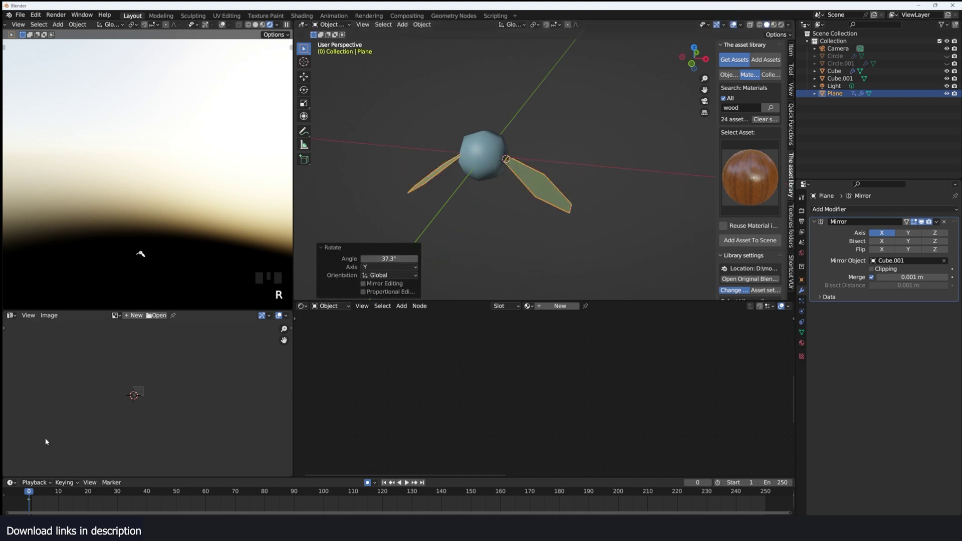
Step: At frame 6, rotate the wings about -81° around global Y to key the raised pose
right_click(47, 497, "shift")
key("r")
key("y")
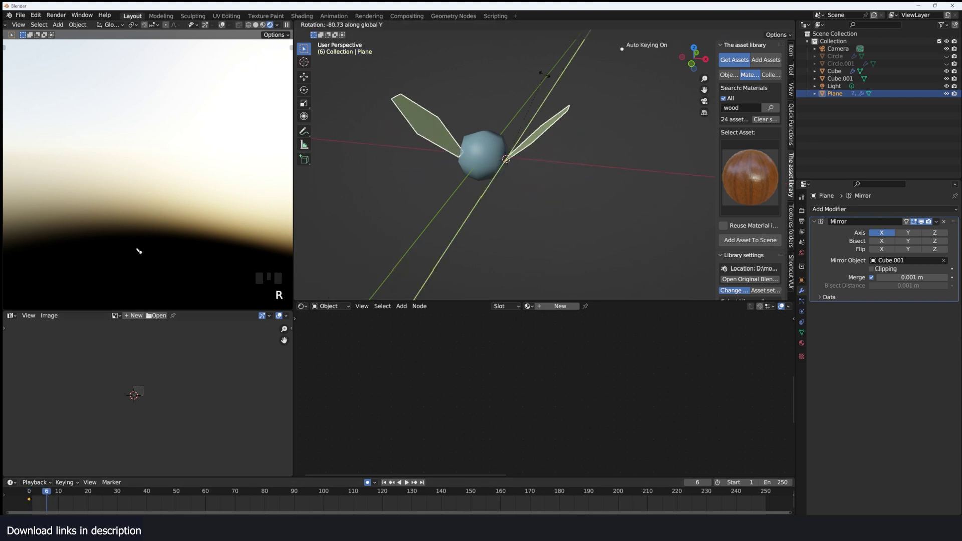
left_click(543, 74)
Step: Duplicate the lowered-pose keyframe to frame 12, shift all the wing keyframes forward by one frame, and play the flap
right_click(64, 496, "shift")
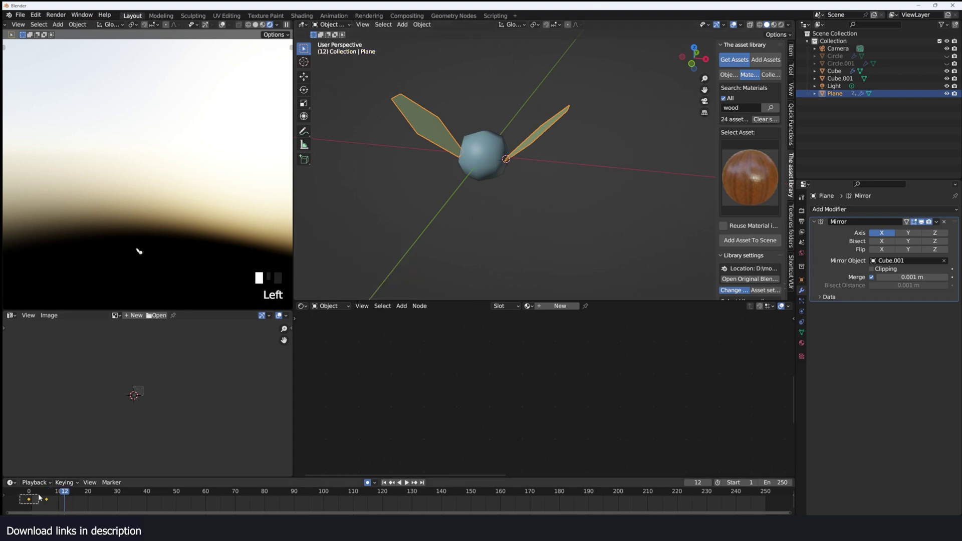
key("shift+d")
left_click(75, 498)
left_click_drag(89, 502, 14, 502)
key("g")
left_click(32, 502)
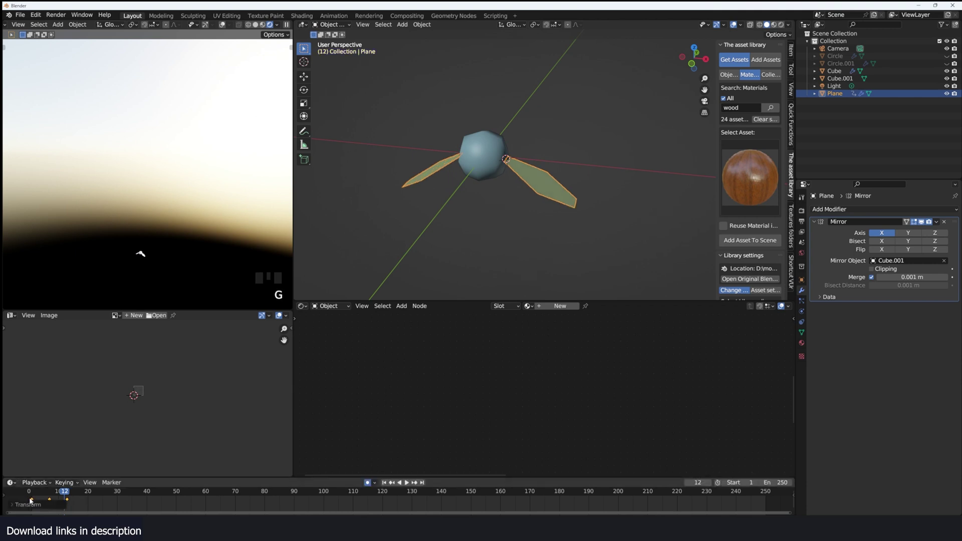
right_click_drag(32, 501, 57, 503, "shift")
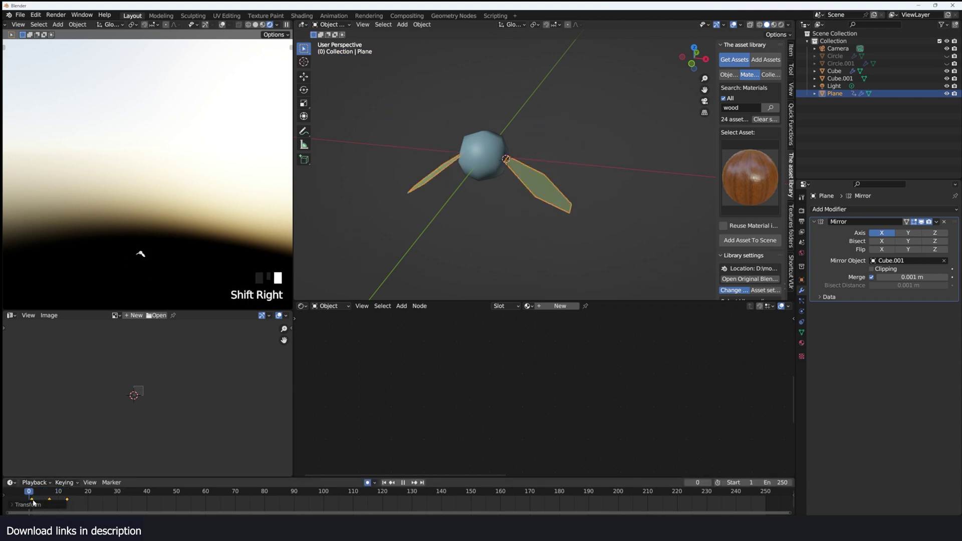
key("space")
Step: Enlarge the timeline, change it to the Graph Editor, and isolate the wing's Y Euler Rotation curve, playing the animation from frame 0
left_click_drag(218, 476, 211, 439)
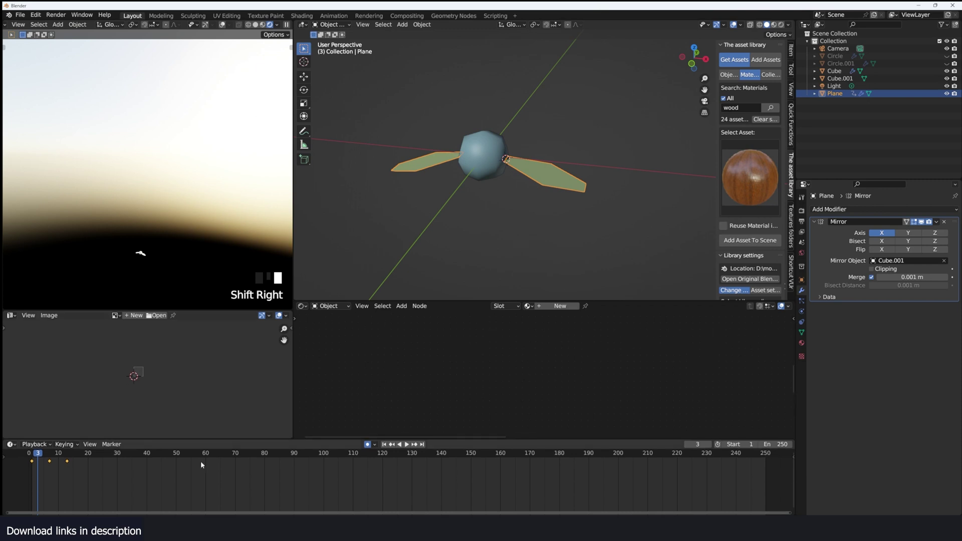
key("ctrl+Tab")
left_click(11, 475)
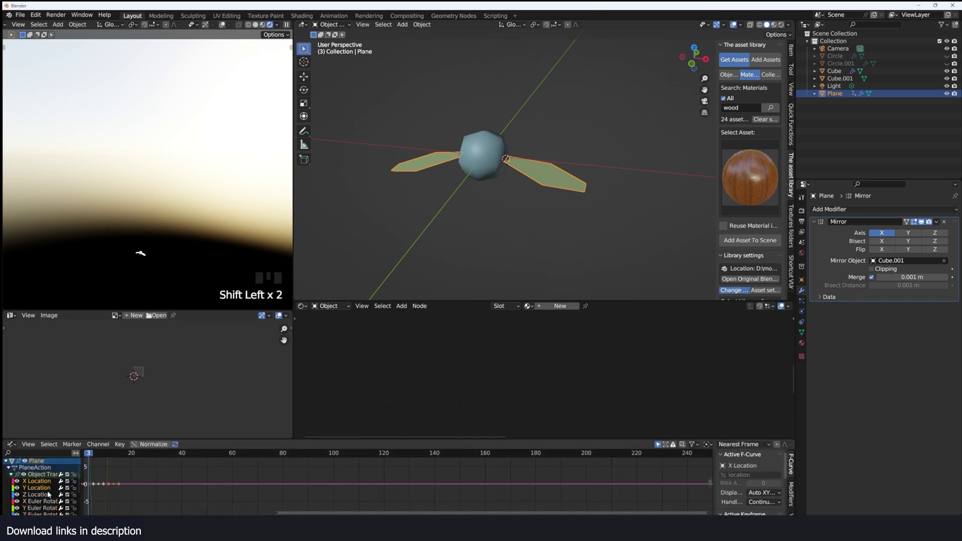
key("shift+h")
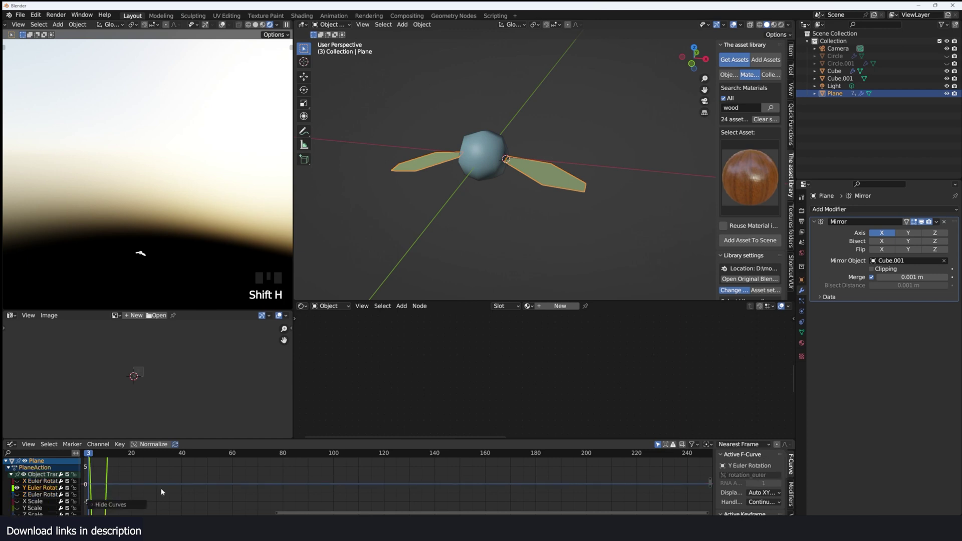
scroll(161, 488, "up", 10)
scroll(311, 488, "down", 9)
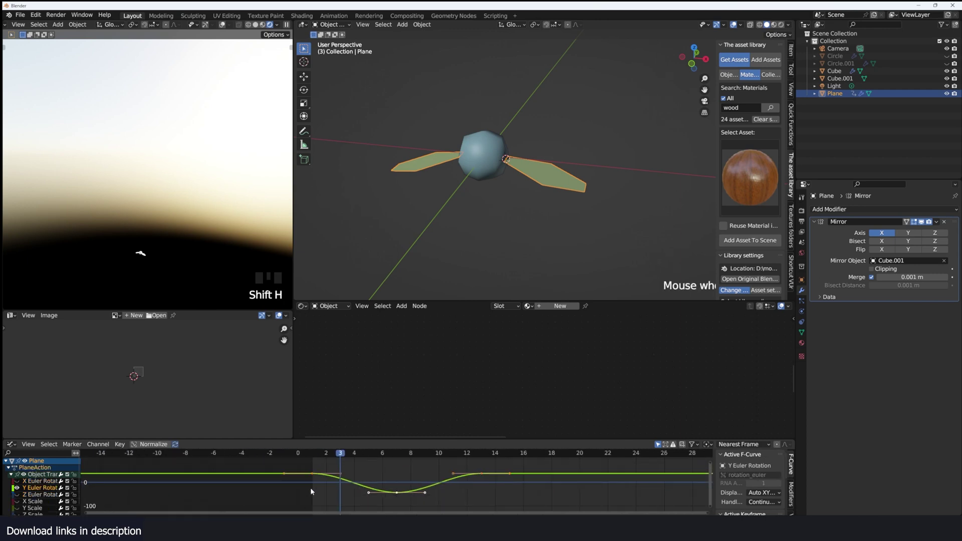
right_click(355, 492, "shift")
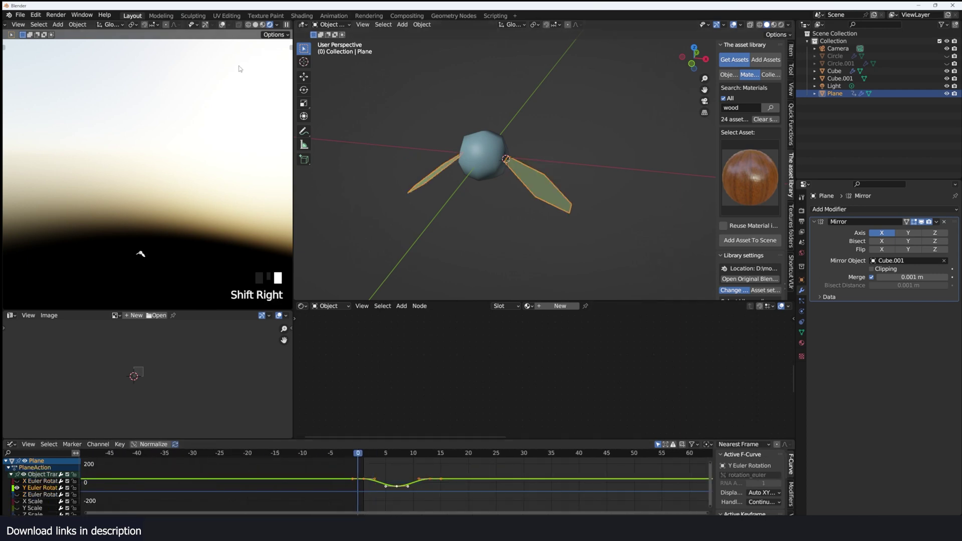
key("space")
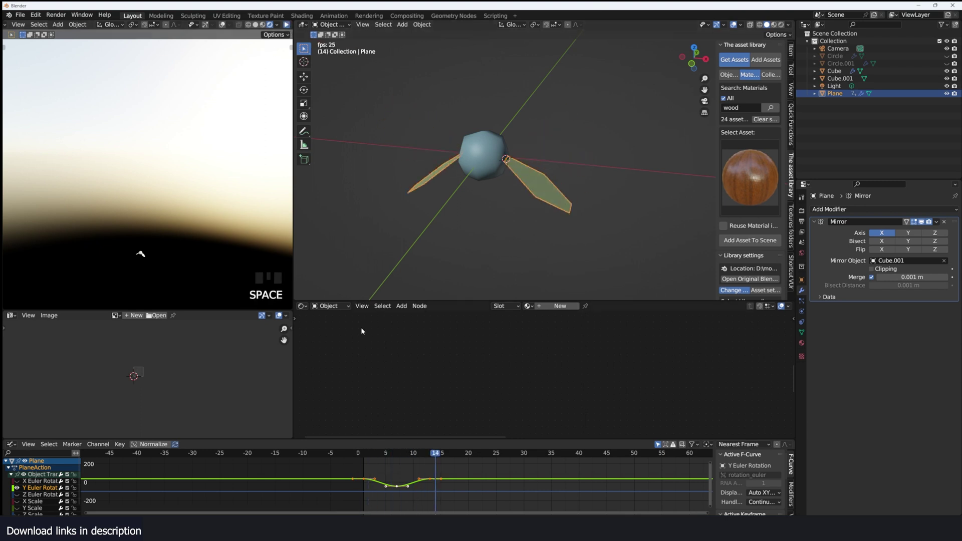
key("Escape")
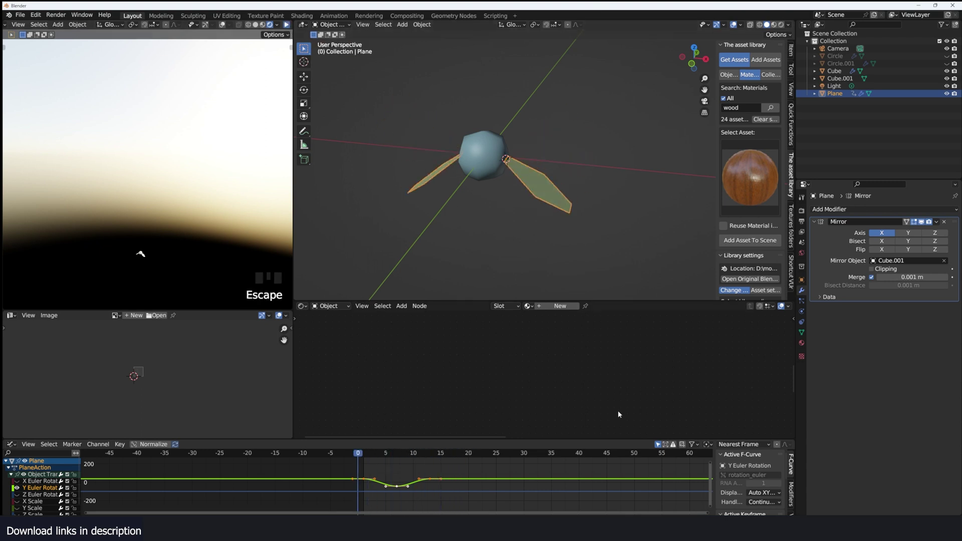
Step: Add a Cycles modifier to the Y Euler Rotation curve and play back the repeating wing flap
left_click(792, 493)
left_click(736, 455)
left_click(724, 489)
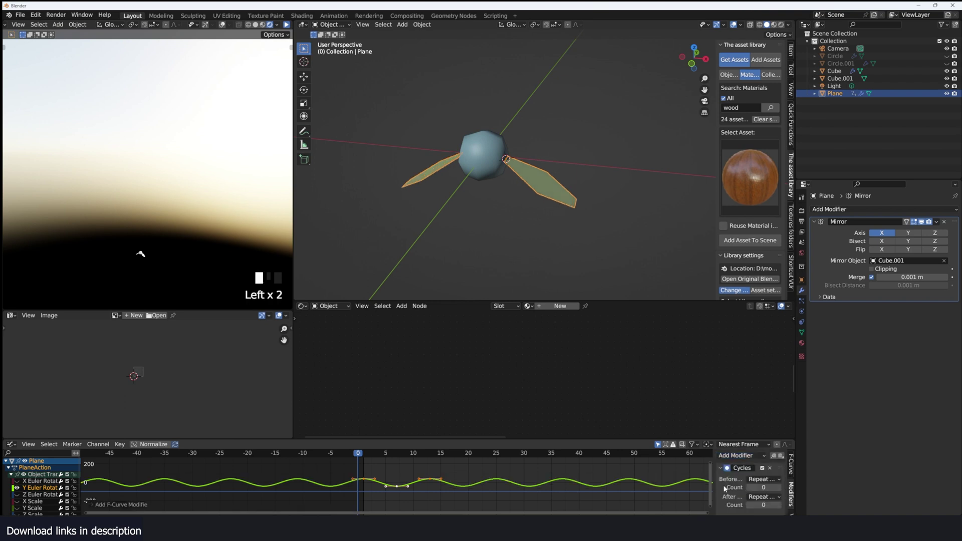
key("space")
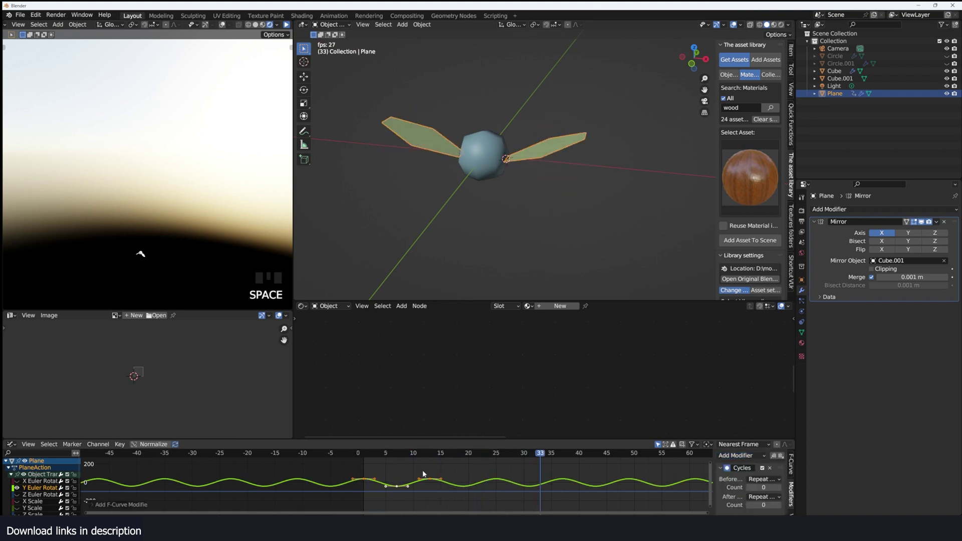
key("Escape")
Step: Scale the wing rotation keyframes along X to roughly half their duration and play the faster flap
key("s")
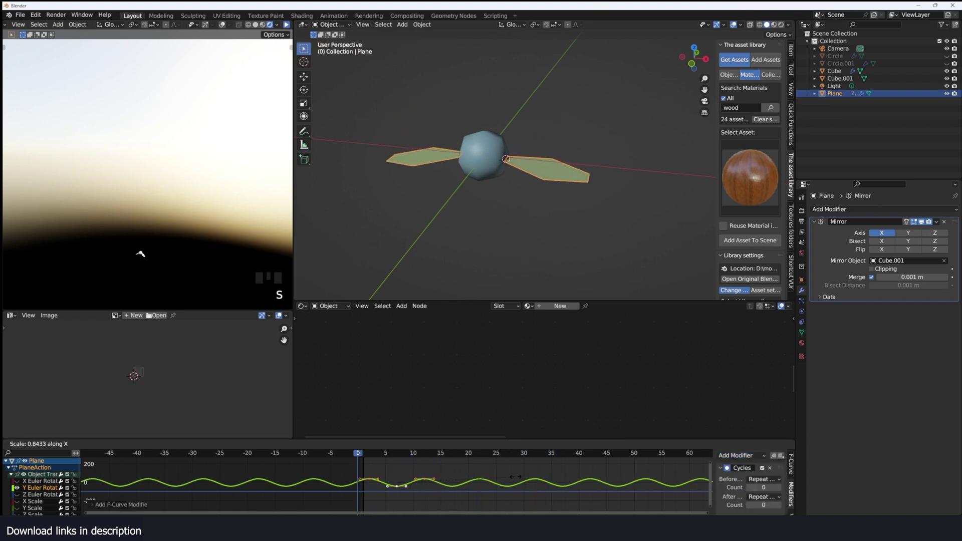
left_click(467, 478)
key("space")
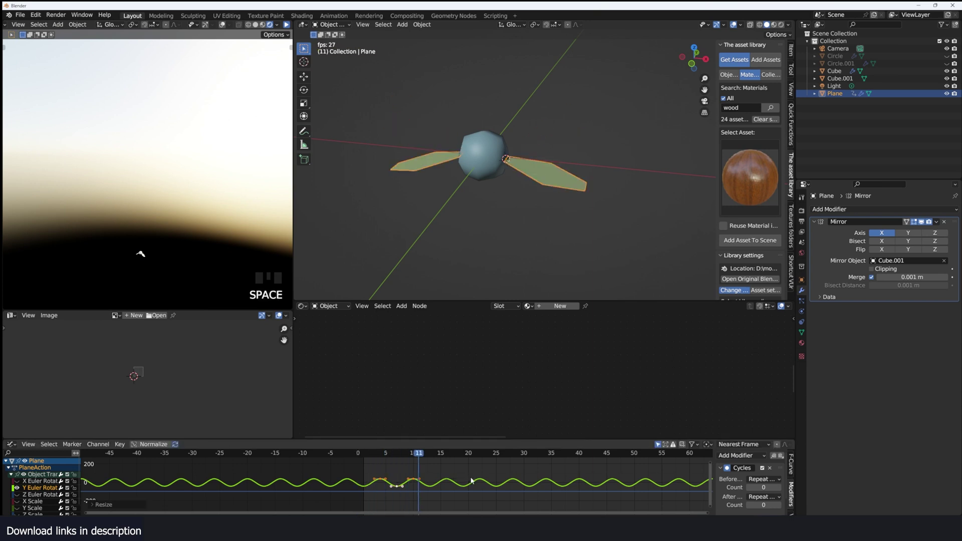
key("Escape")
Step: Scale the wing rotation keyframes up vertically to increase the flap's amplitude, and play it back
key("s")
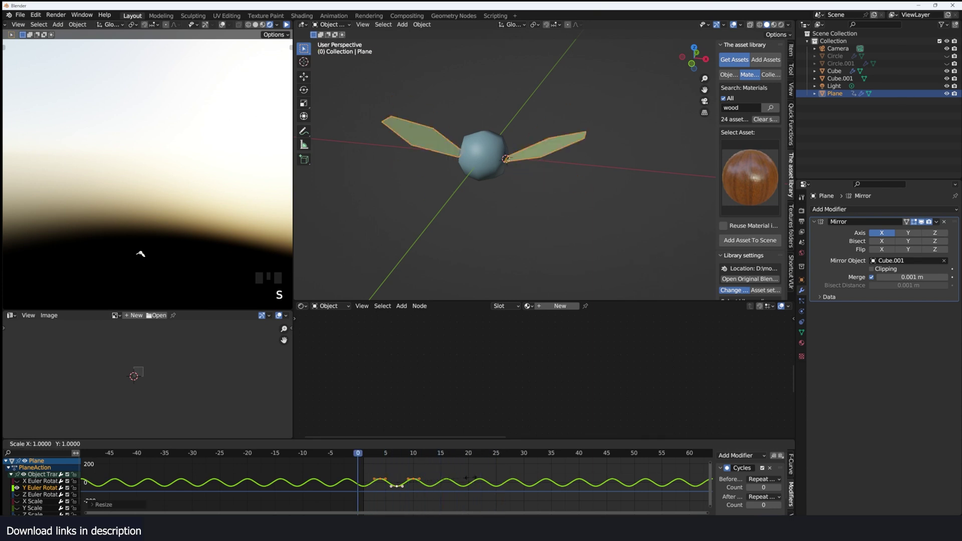
left_click(552, 494)
key("space")
key("space")
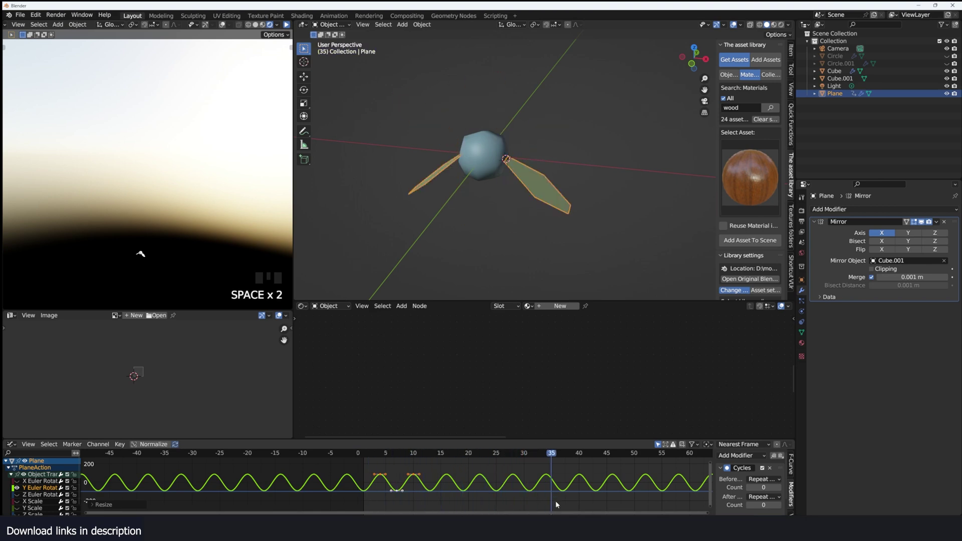
Step: Stretch the wing rotation keyframes along X so one flap spans frames 1 to 13, and play it back
key("s")
left_click(566, 492)
key("space")
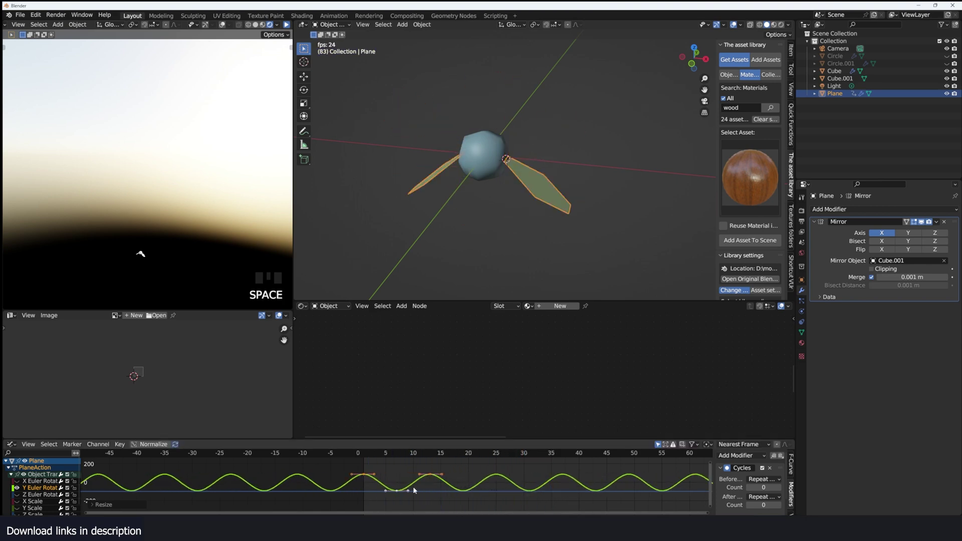
key("Escape")
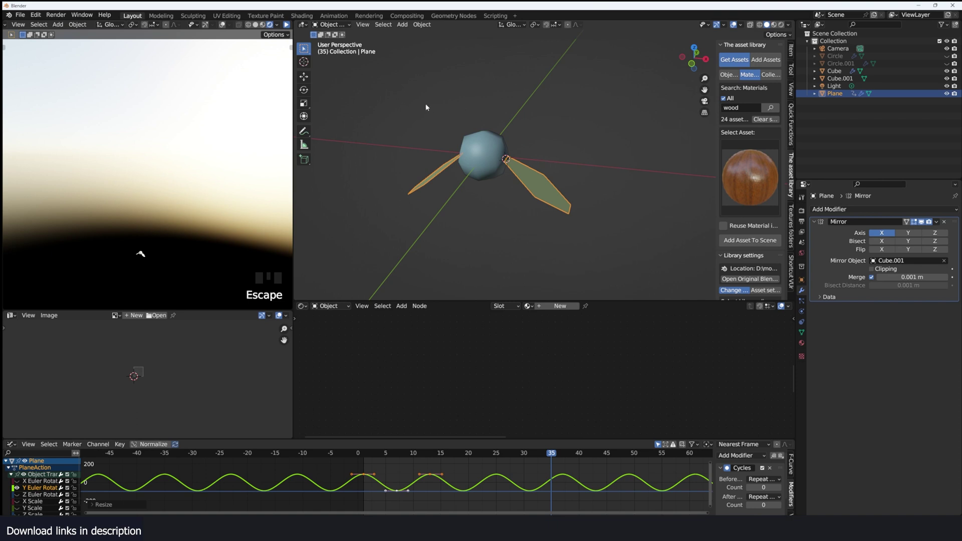
Step: Move the firefly body and wings into a new collection named firefly
left_click(475, 156)
key("m")
left_click(509, 194)
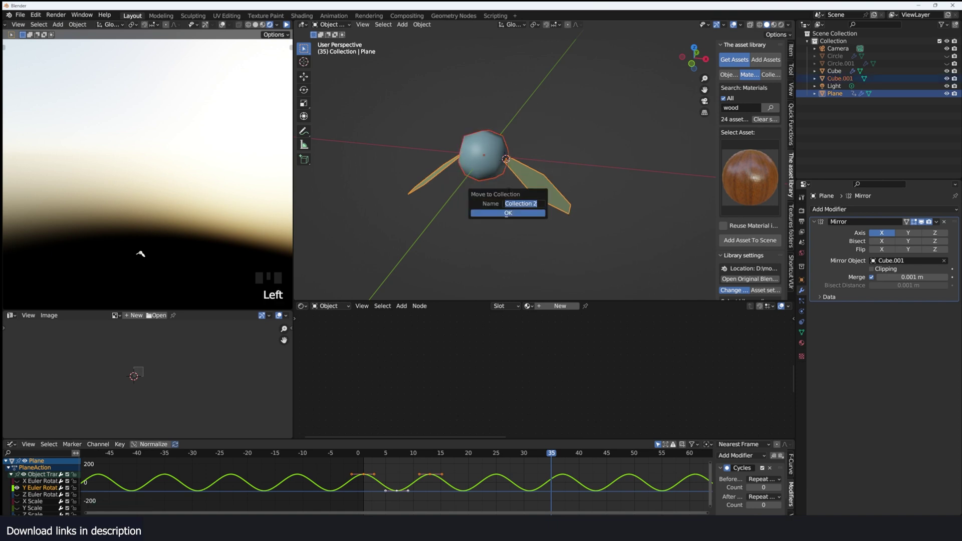
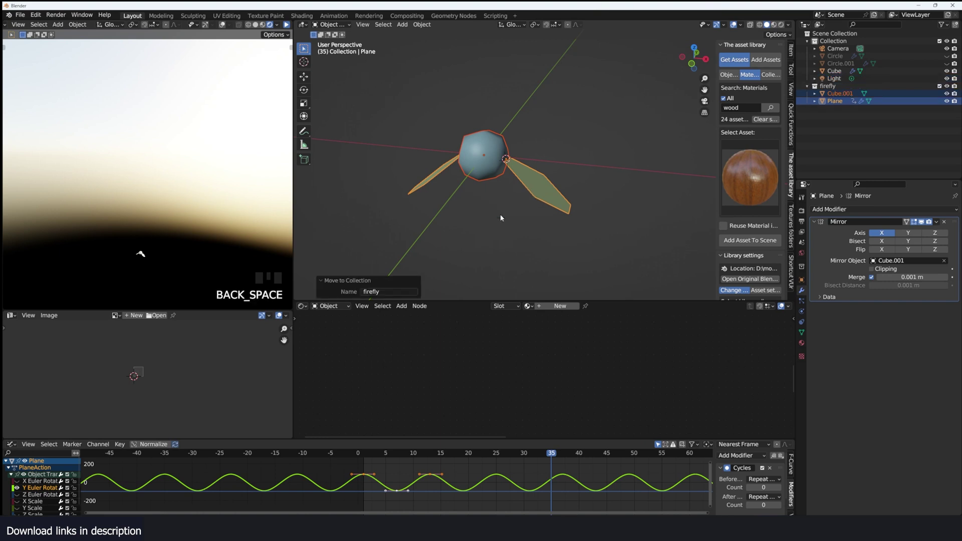
Step: Unhide all objects and, in wireframe shading, select the particle emitter box inside the jar
middle_click_drag(572, 165, 589, 142)
scroll(573, 172, "down", 10)
key("alt+h")
key("z")
left_click(436, 194)
key("alt+a")
left_click(579, 134)
scroll(946, 222, "down", 1, "ctrl")
Step: Render the emitter's particles as a Collection, with firefly as the instance collection
left_click(826, 349)
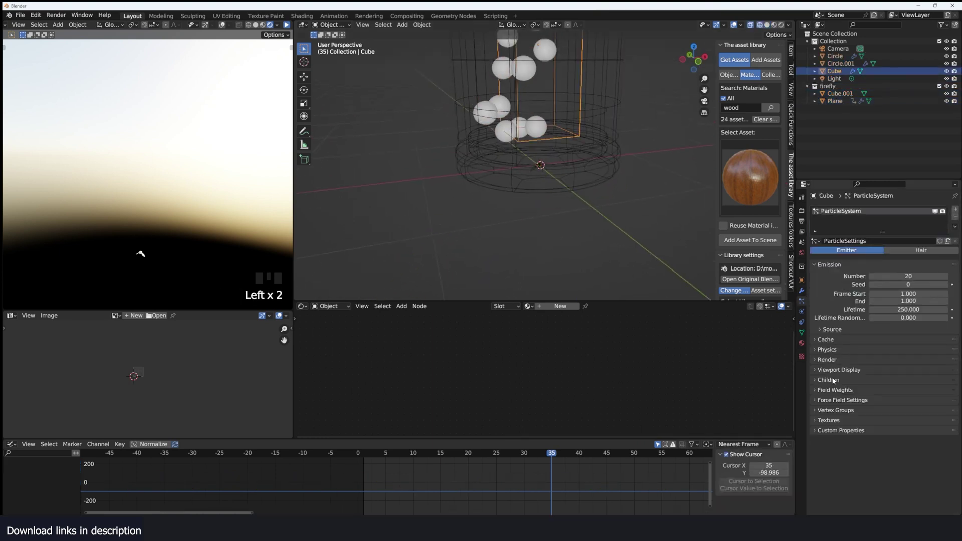
left_click(827, 359)
left_click(908, 371)
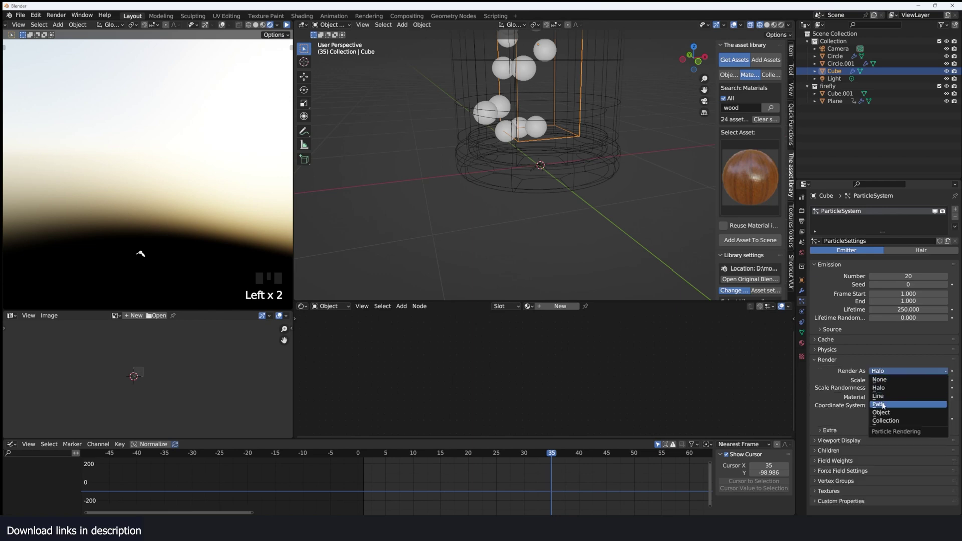
left_click(885, 421)
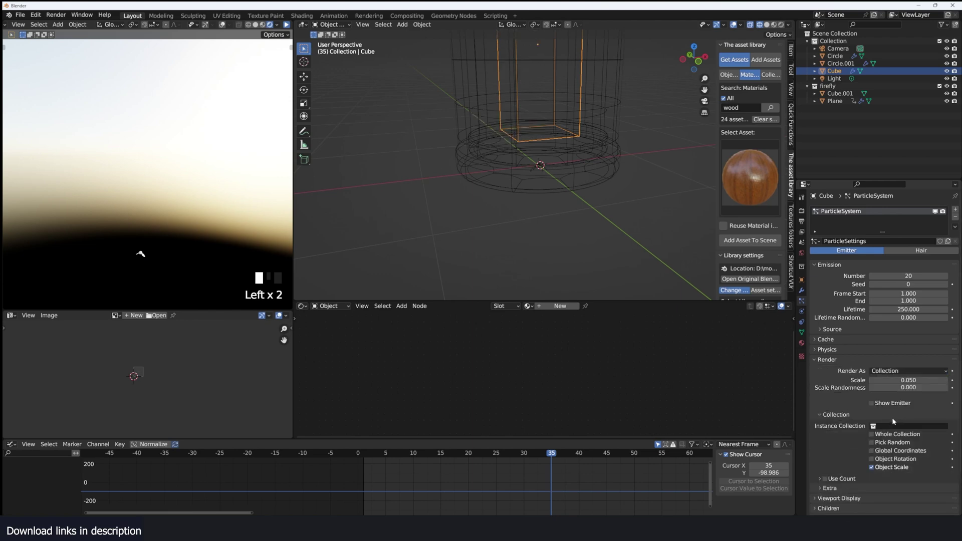
left_click(897, 426)
left_click(887, 445)
Step: Set the particle render scale to 1 and play the animation around the whole jar
left_click(906, 380)
type("1")
key("Return")
middle_click_drag(629, 194, 565, 259)
key("space")
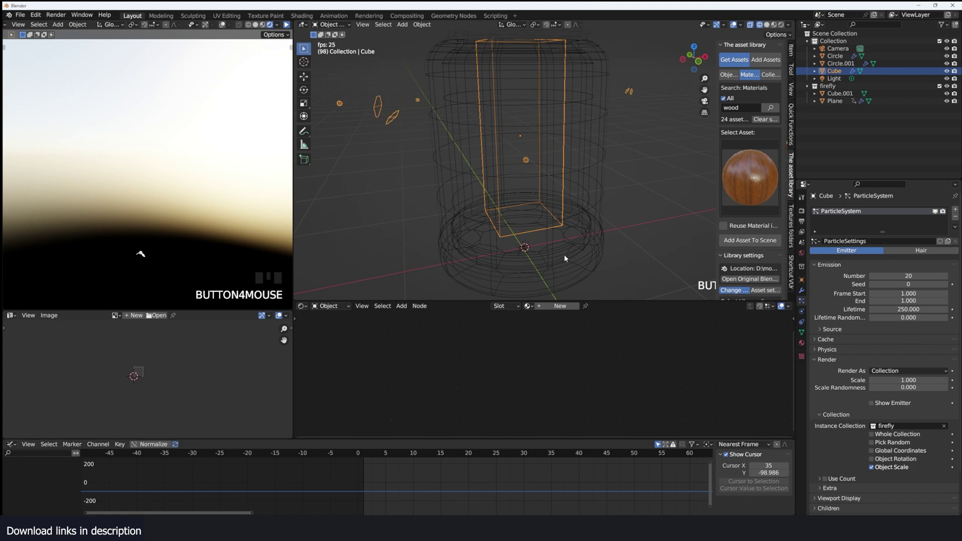
scroll(578, 240, "down", 3)
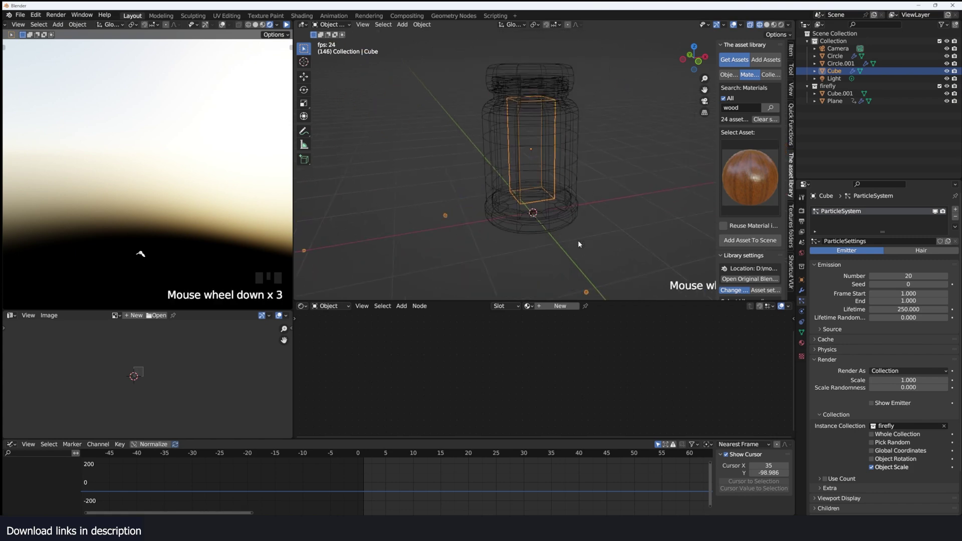
key("Escape")
Step: Play the particles from frame 0 and shrink the emitter box's mesh slightly in Edit Mode
key("space")
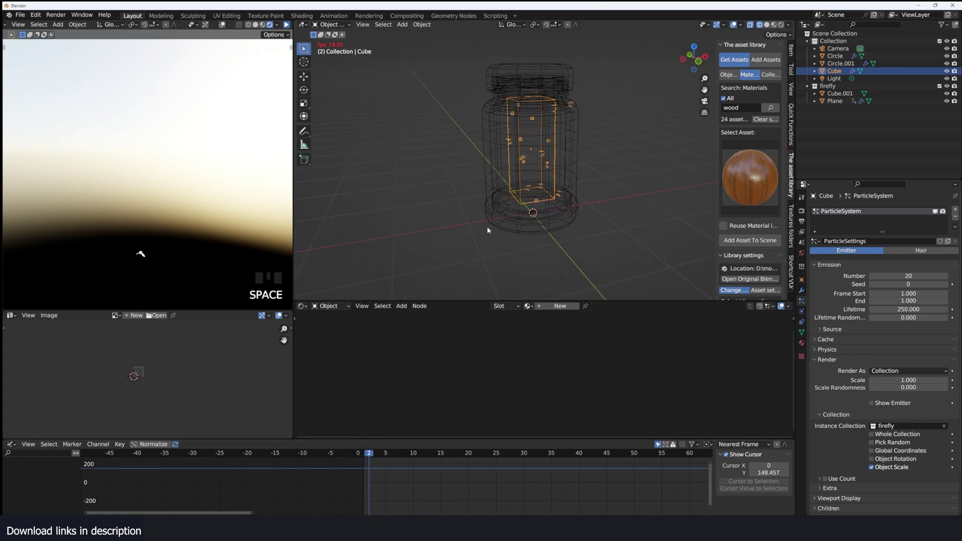
key("Escape")
key("Tab")
key("Tab")
key("Escape")
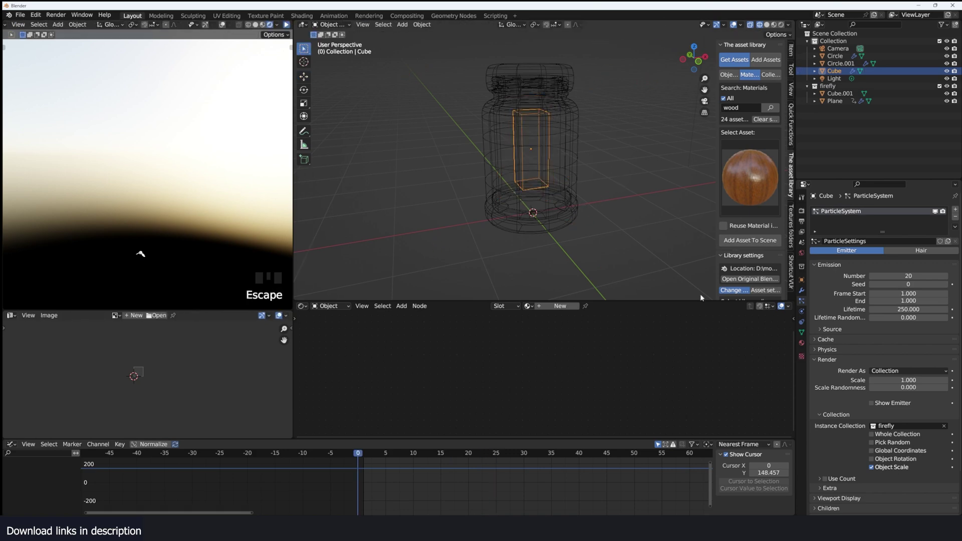
Step: Enable Whole Collection for the particle instances and play the fireflies, viewing the jar from the front
left_click(880, 436)
key("space")
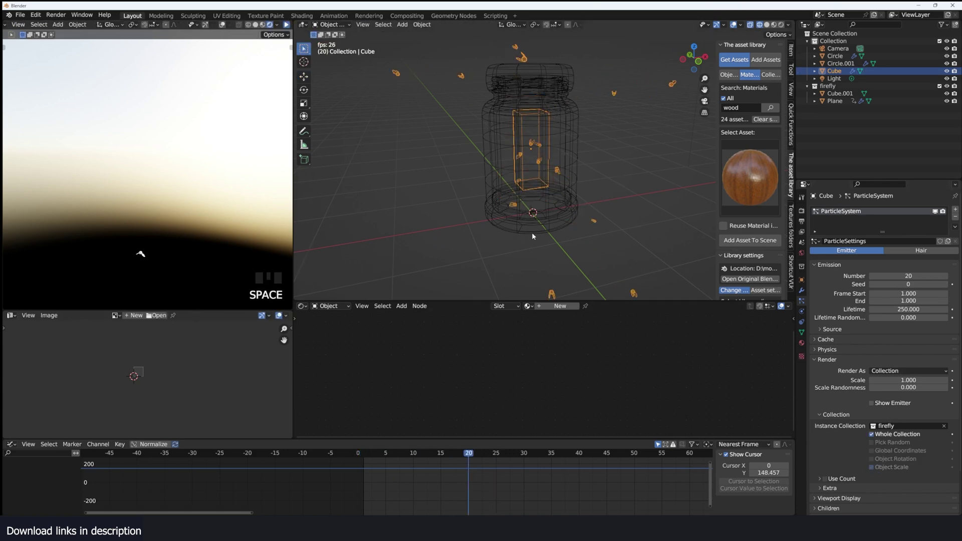
key("grave")
key("grave")
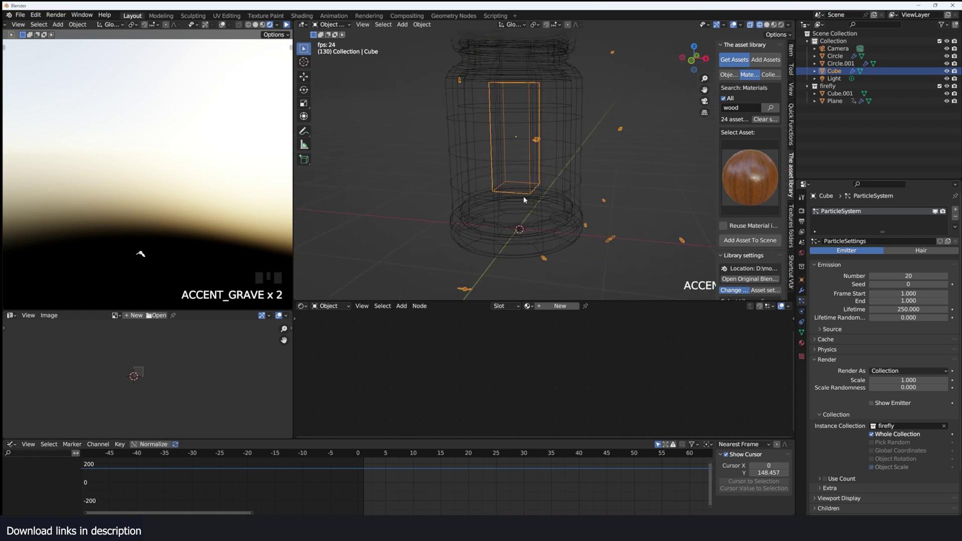
key("KP_1")
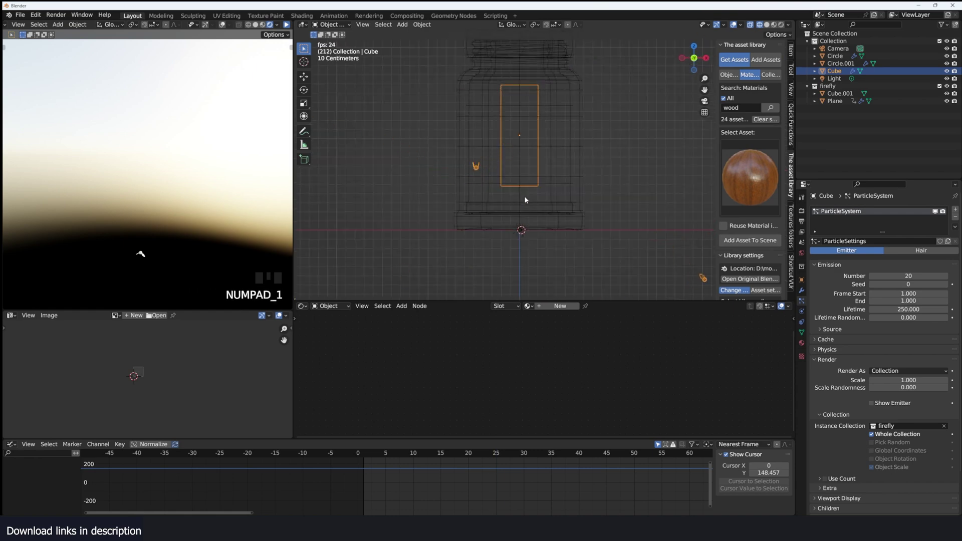
Step: Stop playback, change the Graph Editor back to the Timeline, and briefly play from frame 0
key("space")
key("g")
right_click_drag(27, 483, 26, 484, "shift")
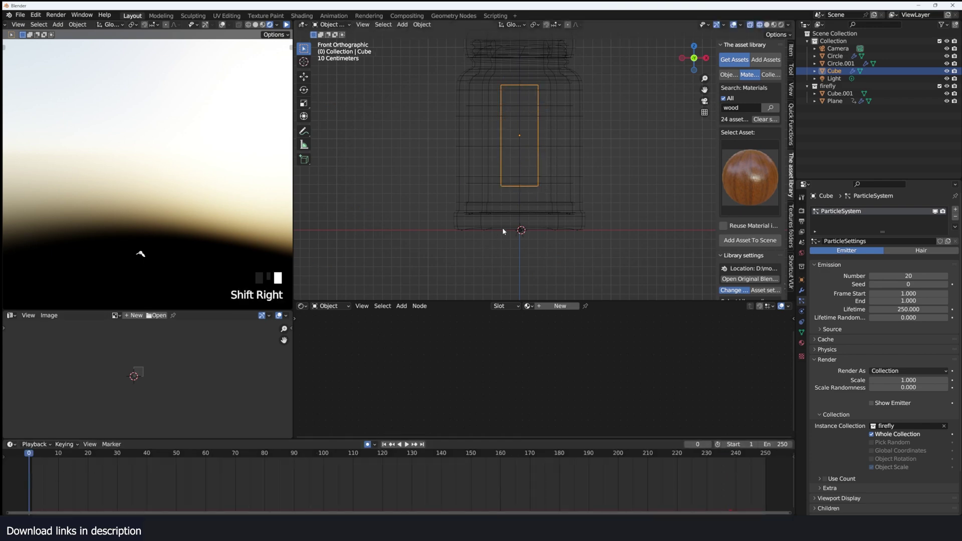
key("space")
key("Escape")
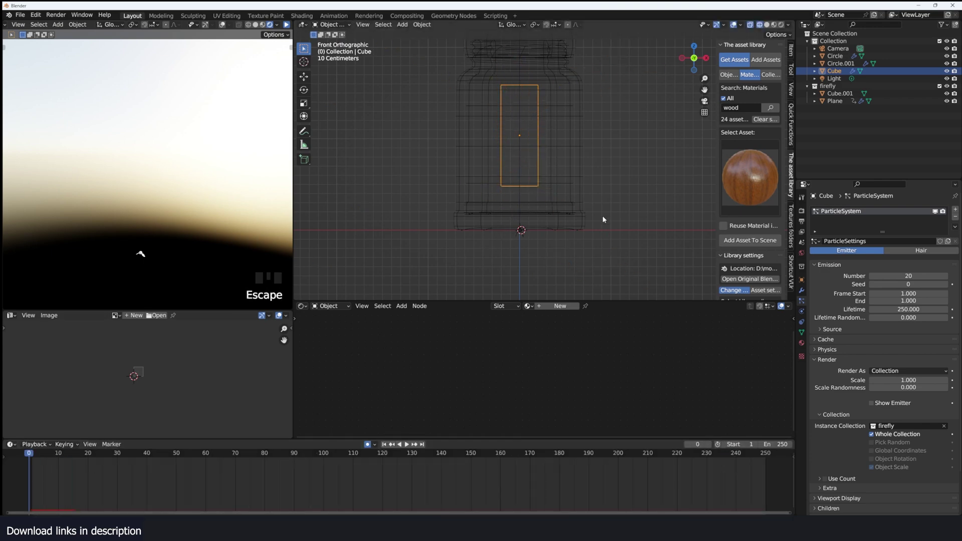
Step: Apply the emitter box's scale and play the particle animation
left_click(803, 312)
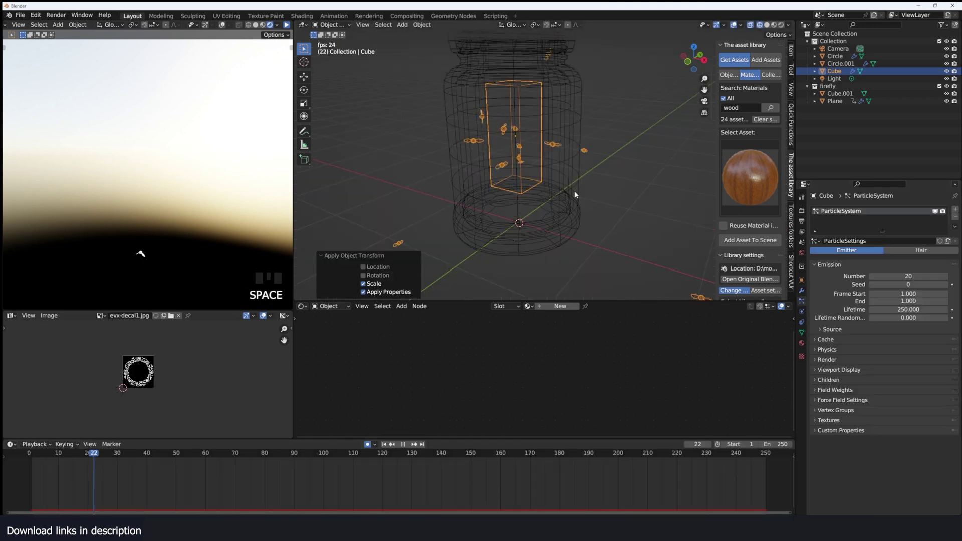
key("Escape")
key("space")
key("space")
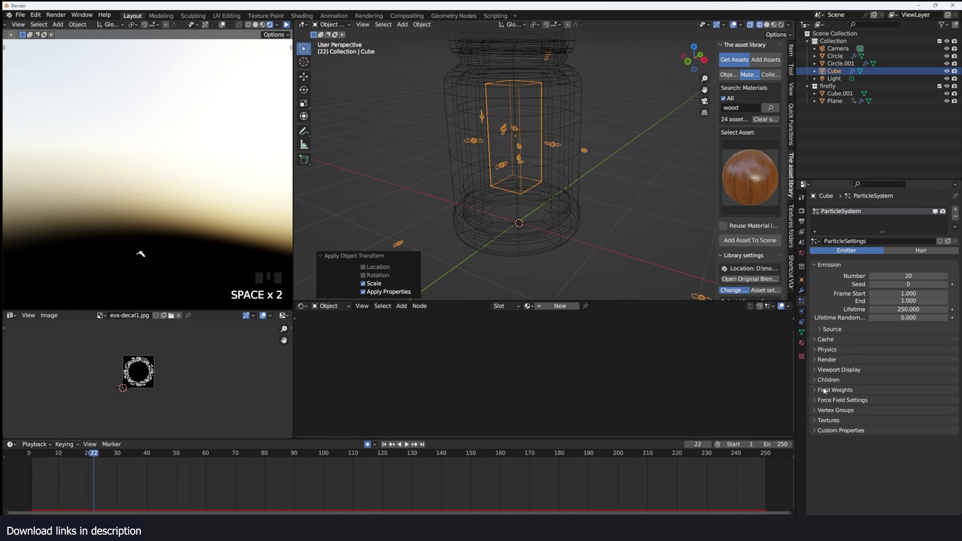
Step: Set the particle render scale to 0.1 and play the fireflies inside the jar
left_click(848, 362)
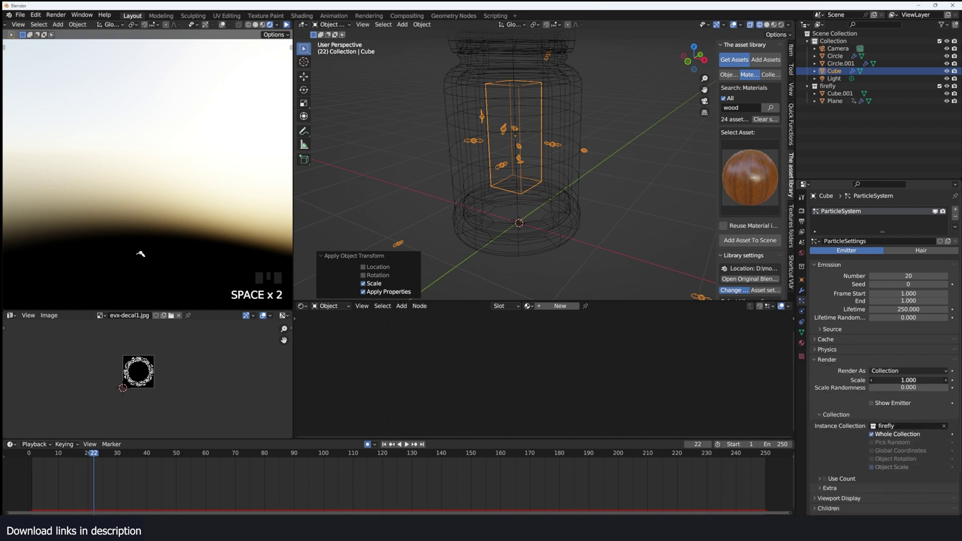
left_click(911, 380)
type("0.1")
key("Return")
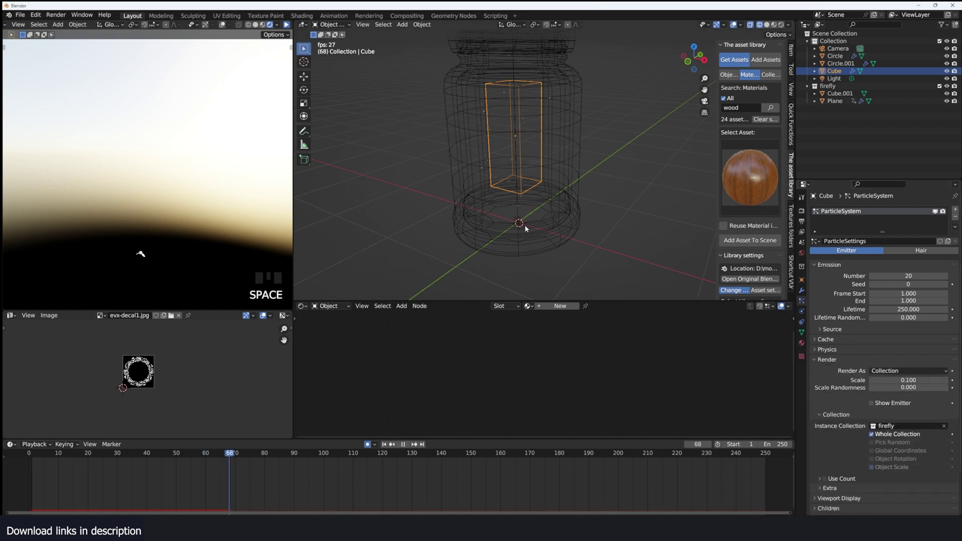
key("Escape")
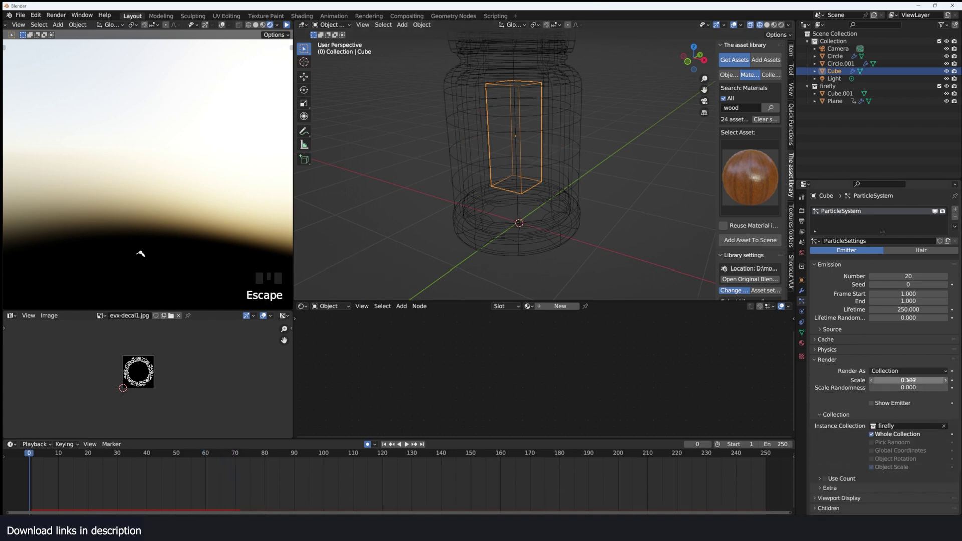
Step: Play the animation and examine how the small fireflies move relative to the jar and the emitter box
key("space")
key("grave")
middle_click_drag(534, 194, 571, 184)
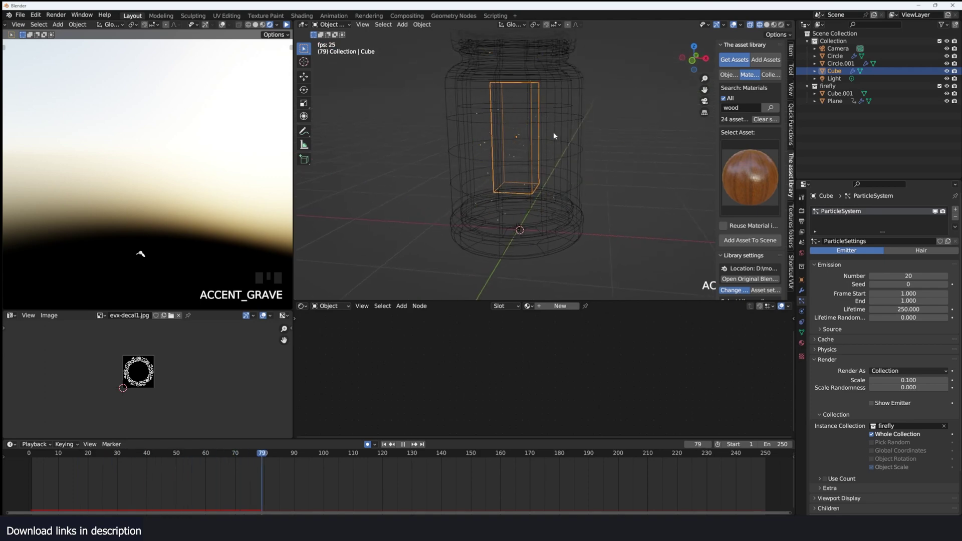
left_click(473, 186)
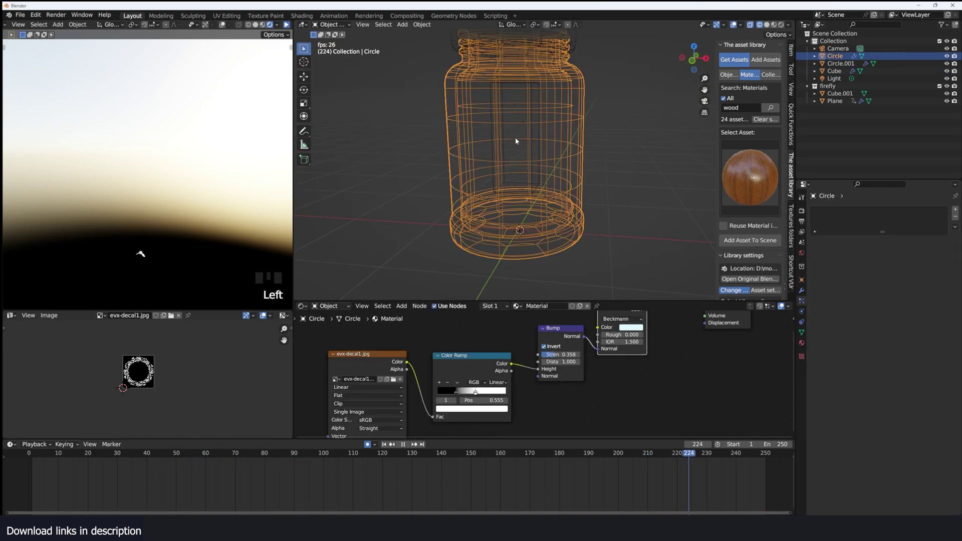
left_click(501, 145)
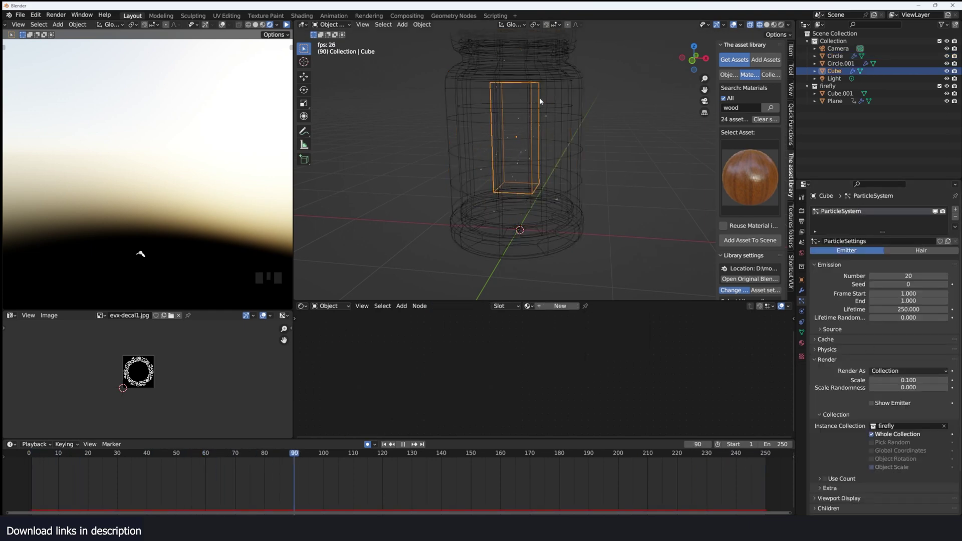
key("space")
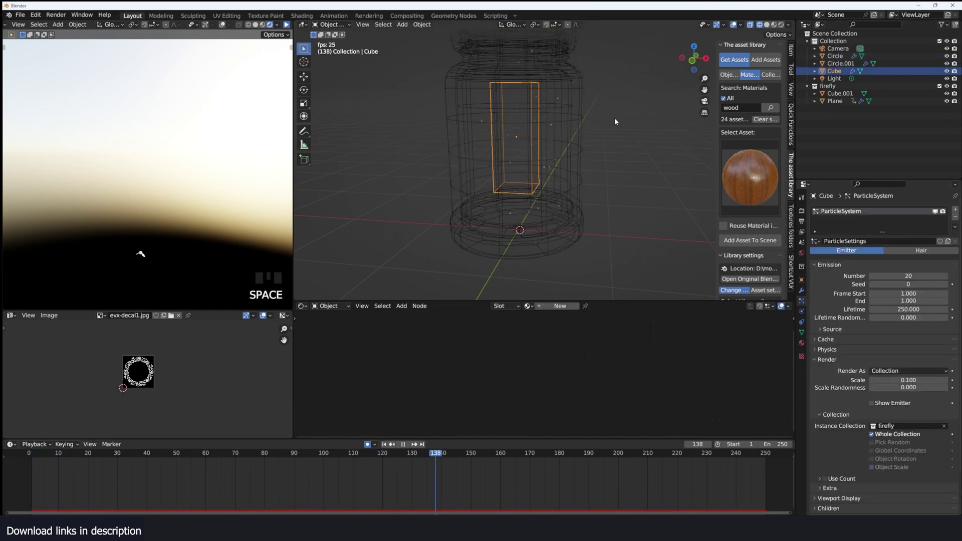
key("space")
left_click(626, 121)
left_click(540, 99)
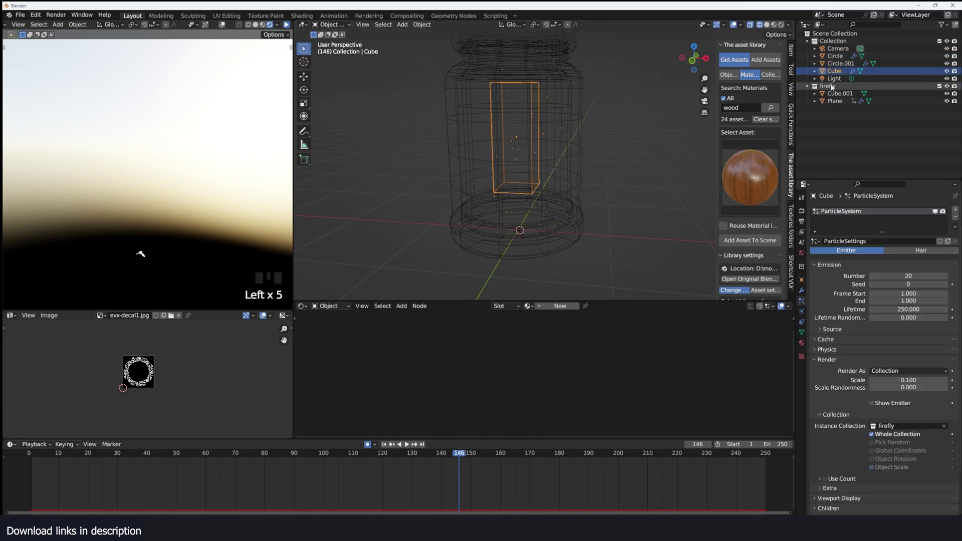
Step: Parent the firefly's wings to its body using the Object option
left_click(835, 89)
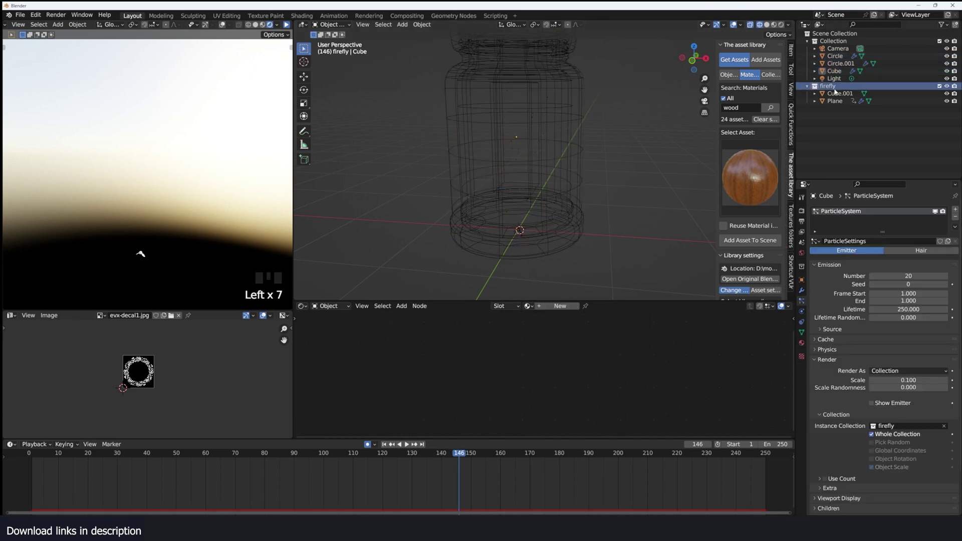
left_click(836, 93, "shift")
key("KP_Decimal")
scroll(606, 223, "down", 6)
left_click(576, 189)
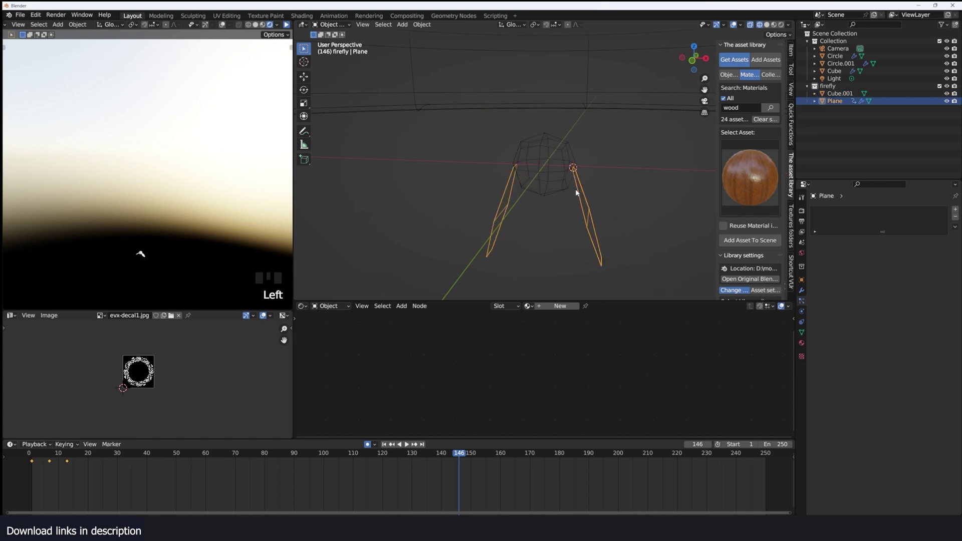
left_click(563, 174, "shift")
key("ctrl+p")
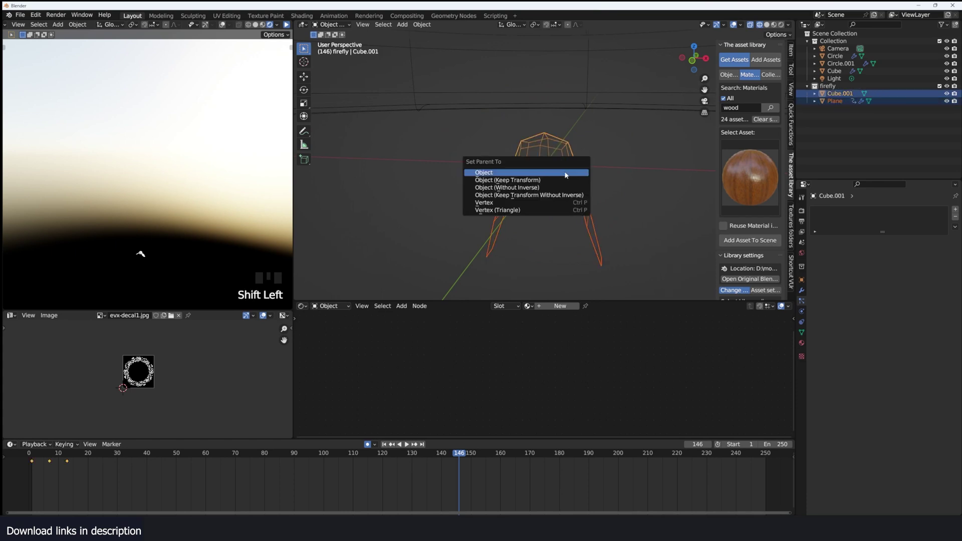
left_click(566, 175)
Step: With auto keying off, scale the firefly body and its wings up by 2.294 and play the particles in the jar
scroll(584, 166, "down", 4)
key("s")
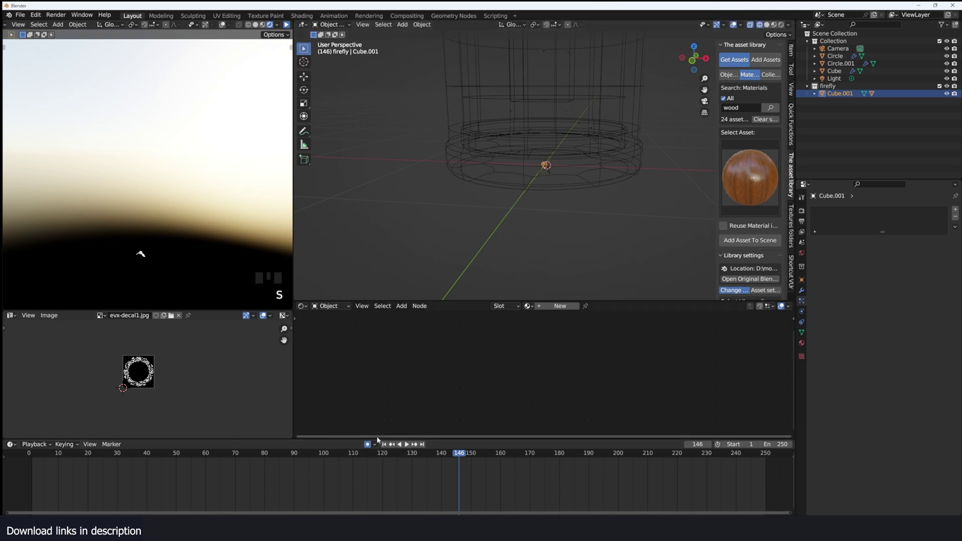
left_click(625, 184)
scroll(563, 145, "down", 4)
middle_click_drag(563, 155, 583, 203, "shift")
key("s")
left_click(608, 215)
key("space")
key("grave")
scroll(553, 213, "up", 1)
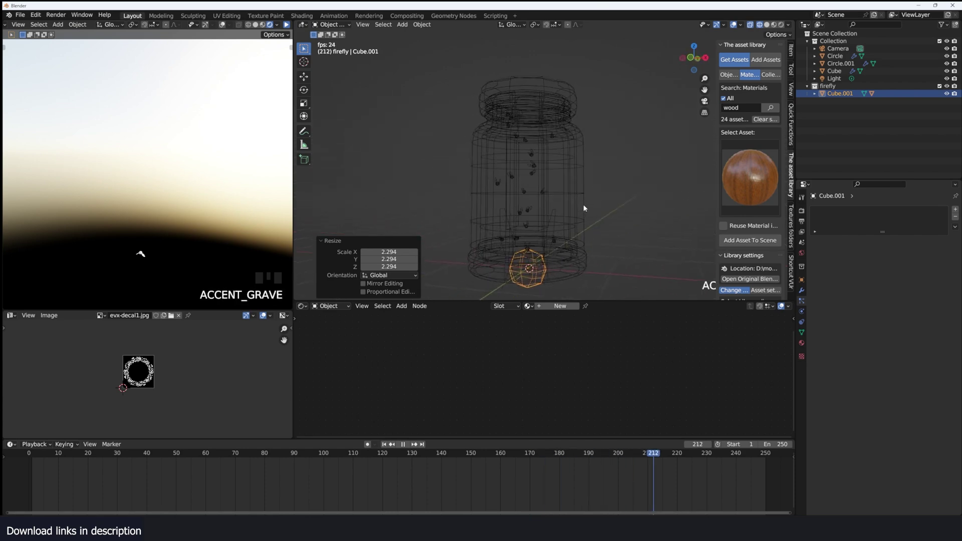
Step: Show the firefly collection and create a new material on the firefly body
key("grave")
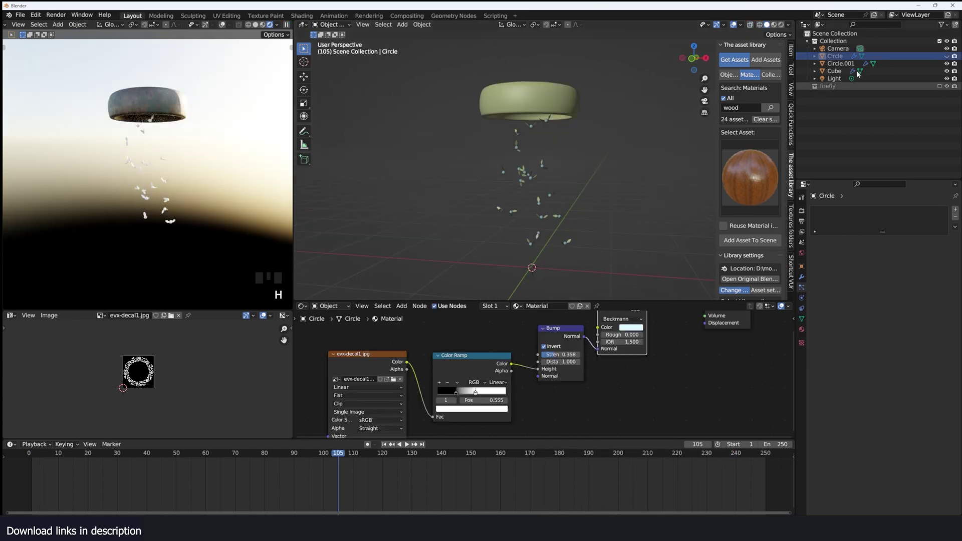
left_click(939, 87)
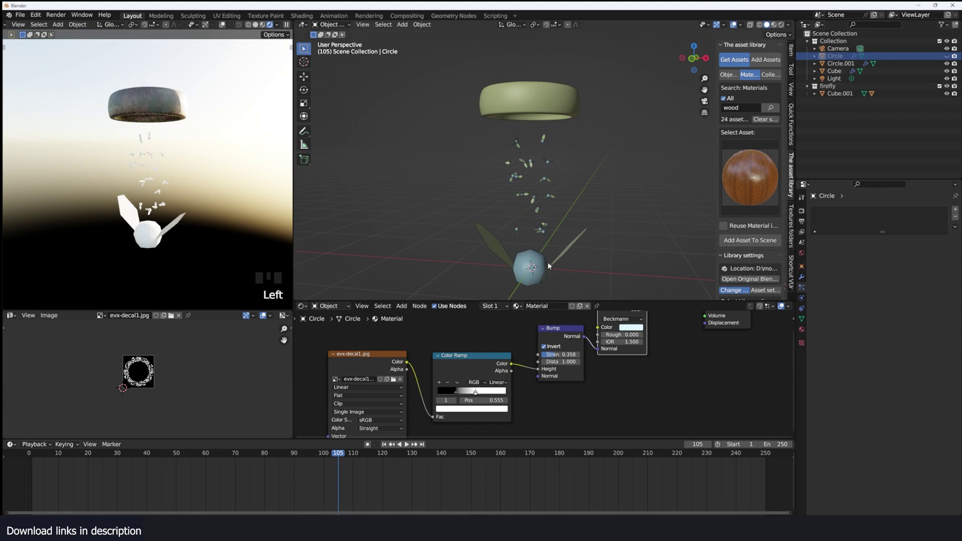
left_click(530, 268)
left_click(560, 306)
scroll(601, 331, "up", 6)
middle_click_drag(601, 330, 496, 346)
Step: Replace the firefly material's Principled BSDF with an Emission node connected to the Material Output surface
left_click(496, 340)
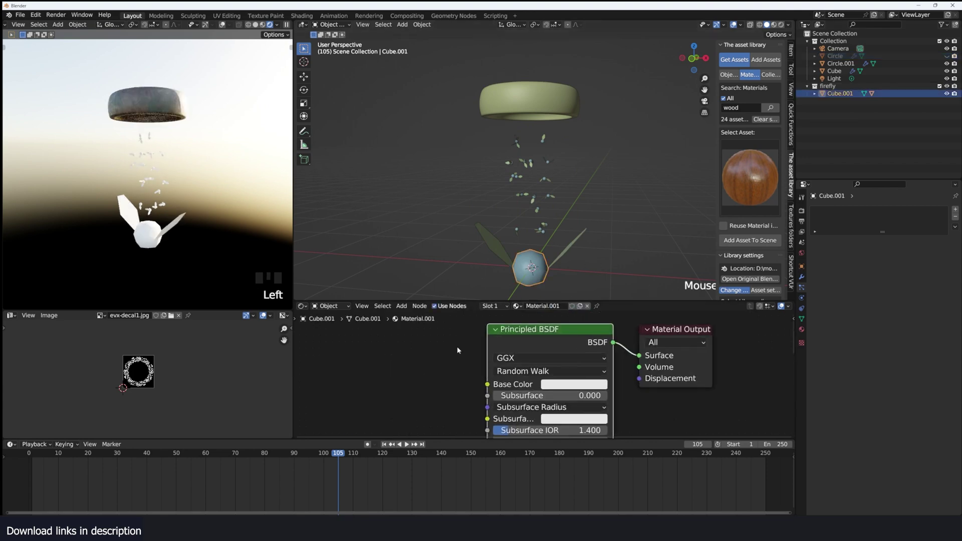
key("x")
key("shift+a")
left_click(468, 341)
type("emiss")
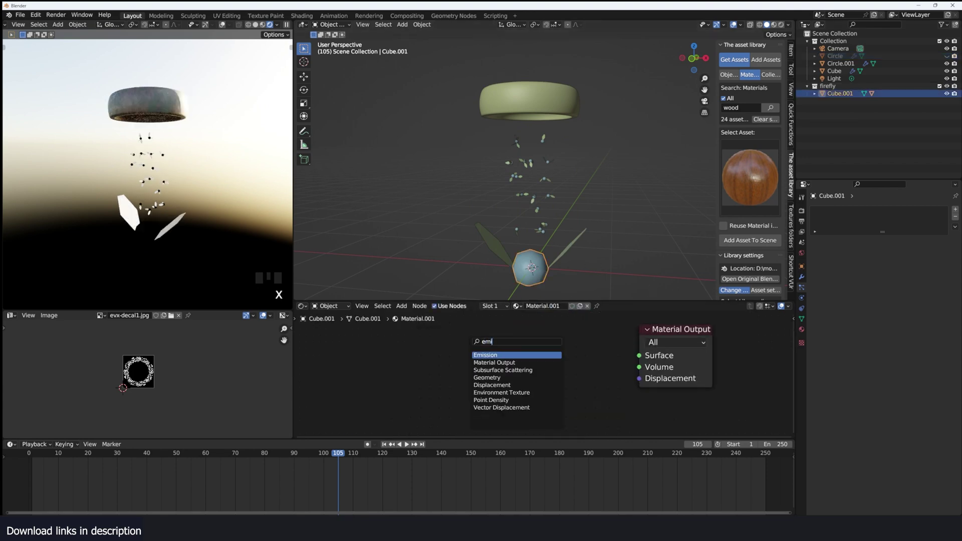
key("Return")
left_click(468, 341)
scroll(543, 372, "up", 2)
left_click(516, 350, "ctrl+shift")
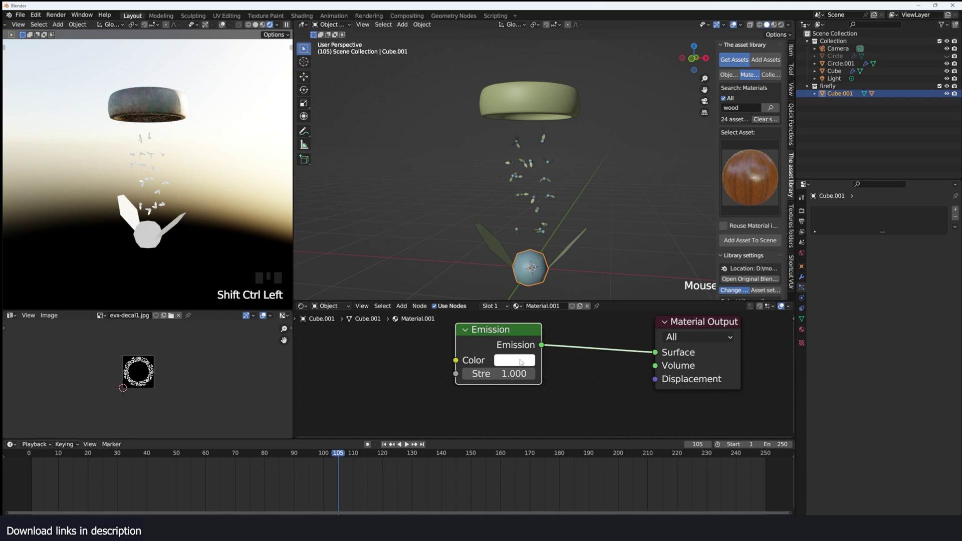
Step: Set the firefly Emission node to an orange color with a strength of 10
left_click(520, 360)
left_click(524, 267)
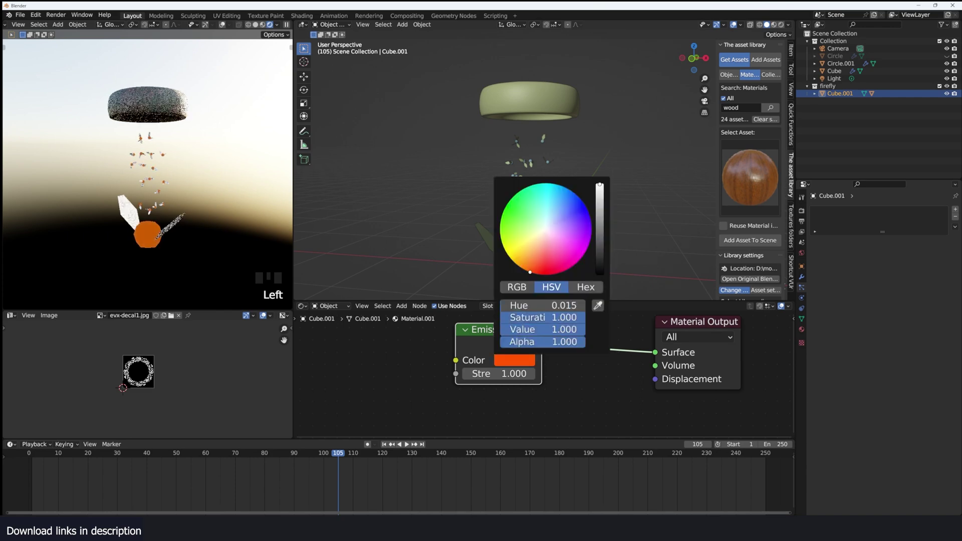
left_click(510, 374)
type("10")
key("Return")
Step: Unhide the glass jar and lower the world's Nishita sky strength to 0.1
key("alt+h")
key("alt+a")
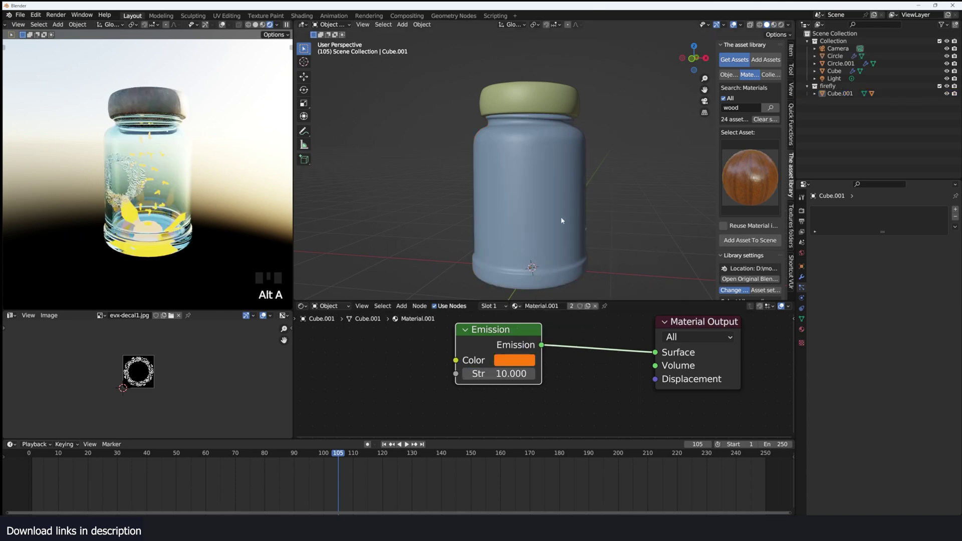
left_click(801, 254)
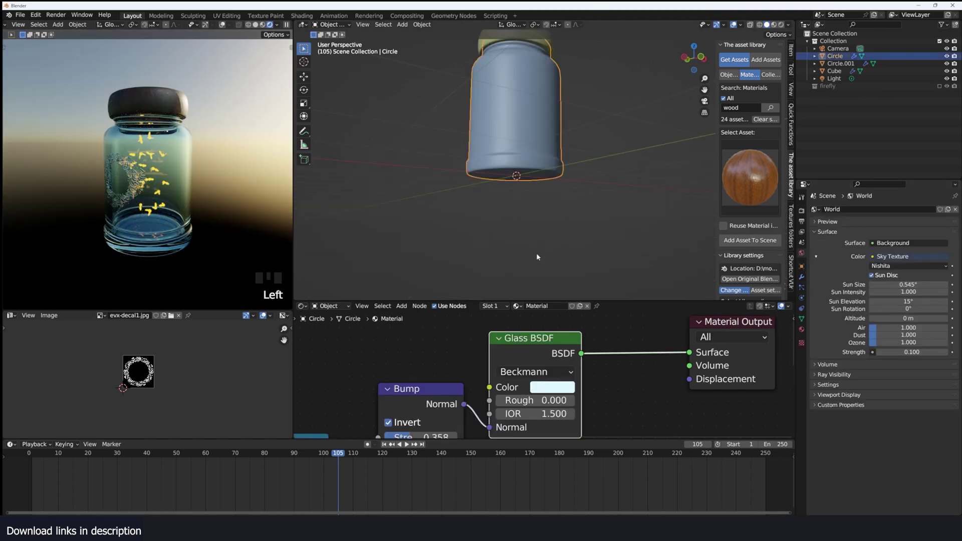
Step: Import grunge_map_16_bitmap_output from the D:\resouces\grunges\ texture folder as a texture node in the jar's glass material
scroll(595, 358, "down", 6)
middle_click_drag(595, 359, 642, 326)
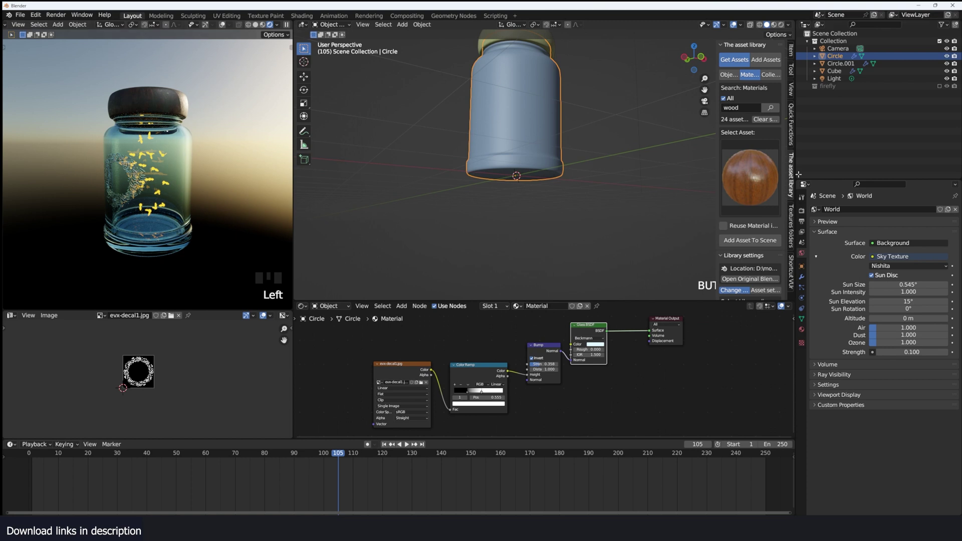
left_click(791, 228)
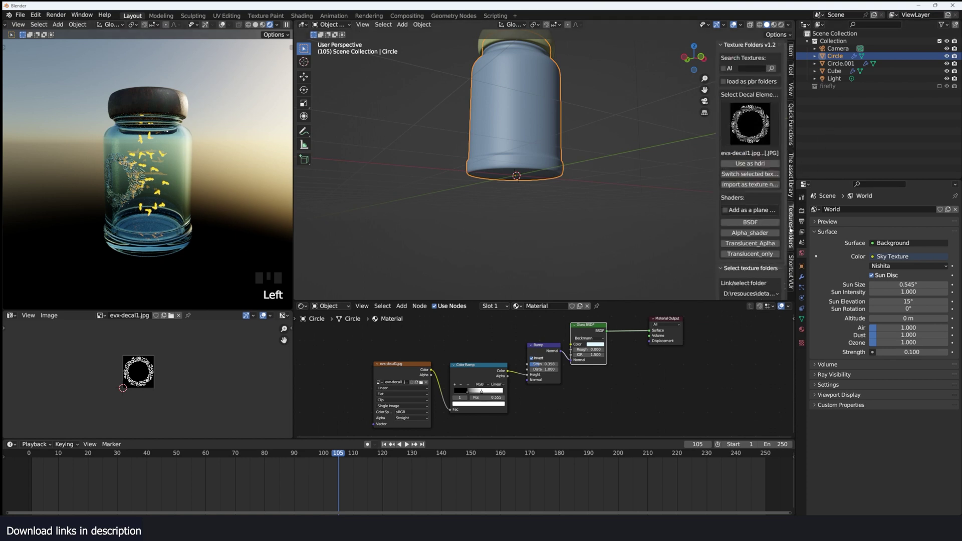
scroll(763, 235, "down", 2)
left_click(761, 257)
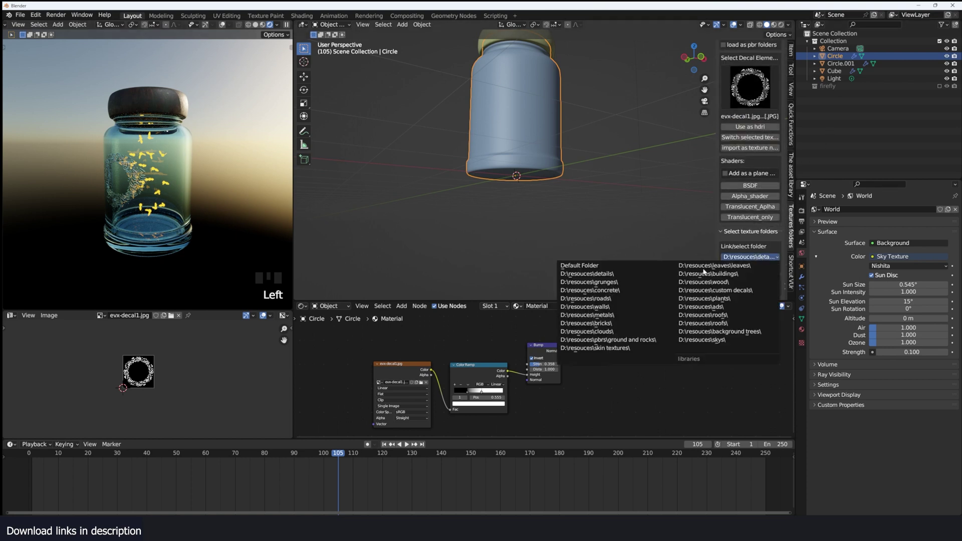
left_click(609, 285)
left_click(738, 91)
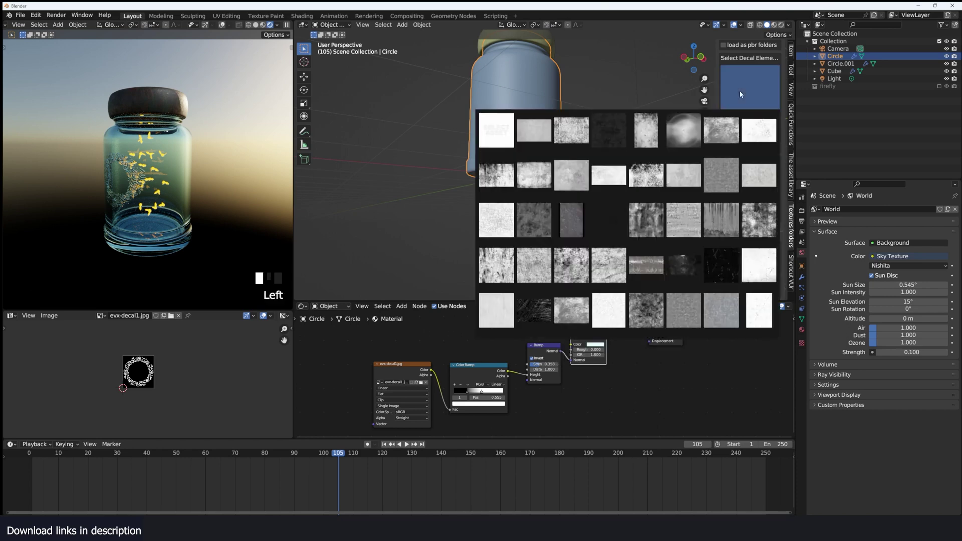
left_click(770, 230)
left_click(750, 148)
Step: Set the grunge texture to Box projection and map it with Object coordinates through a Mapping node
left_click(410, 372)
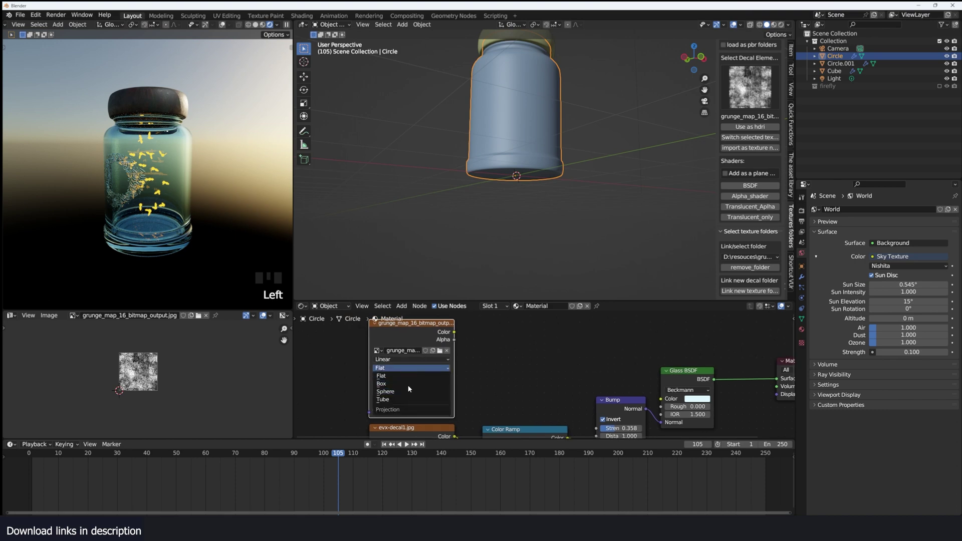
left_click(411, 383)
key("ctrl+t")
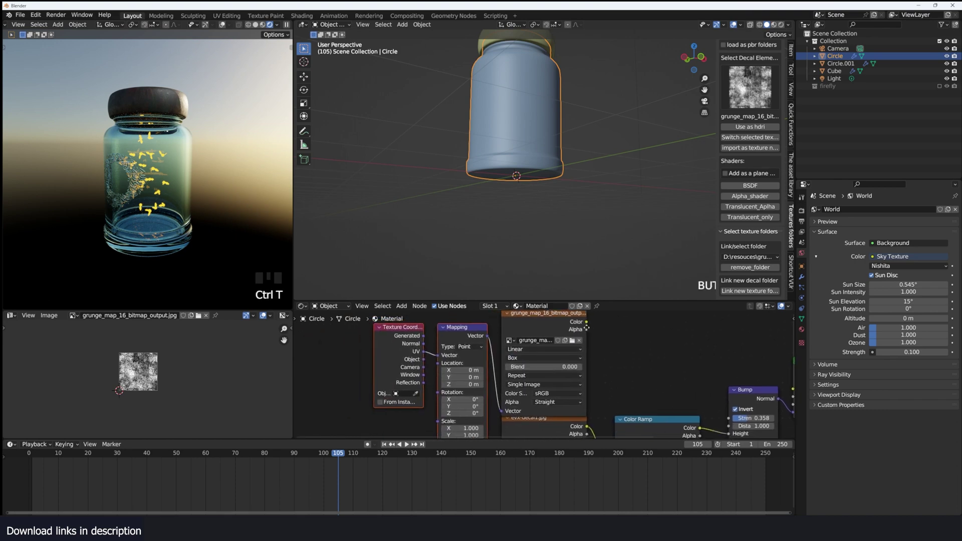
left_click_drag(442, 358, 438, 355)
Step: Connect the grunge texture's Color output to the Glass BSDF's Roughness input
middle_click_drag(602, 350, 513, 342)
left_click_drag(499, 315, 705, 388)
key("grave")
key("grave")
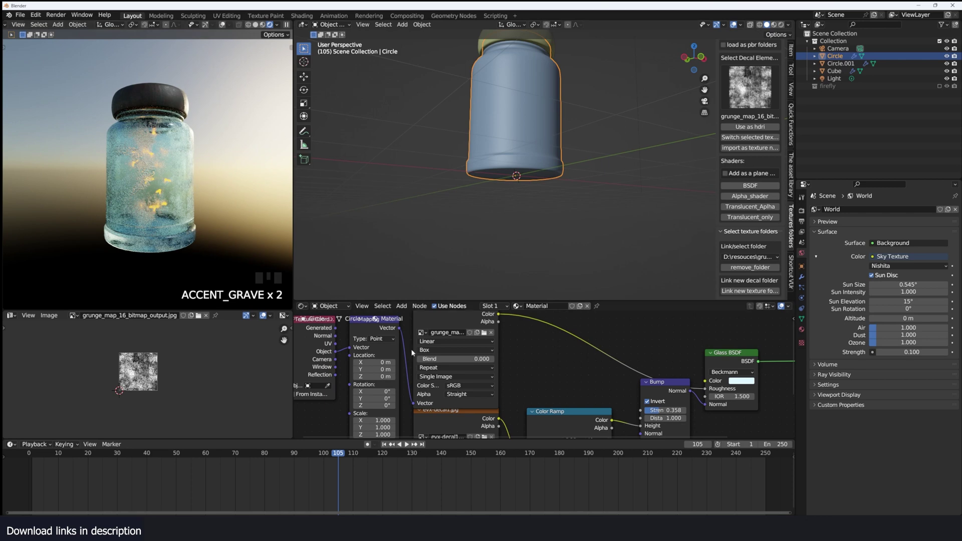
Step: Insert a Color Ramp between the grunge texture and the Glass BSDF's Roughness
middle_click_drag(377, 353, 357, 362)
scroll(218, 209, "up", 4)
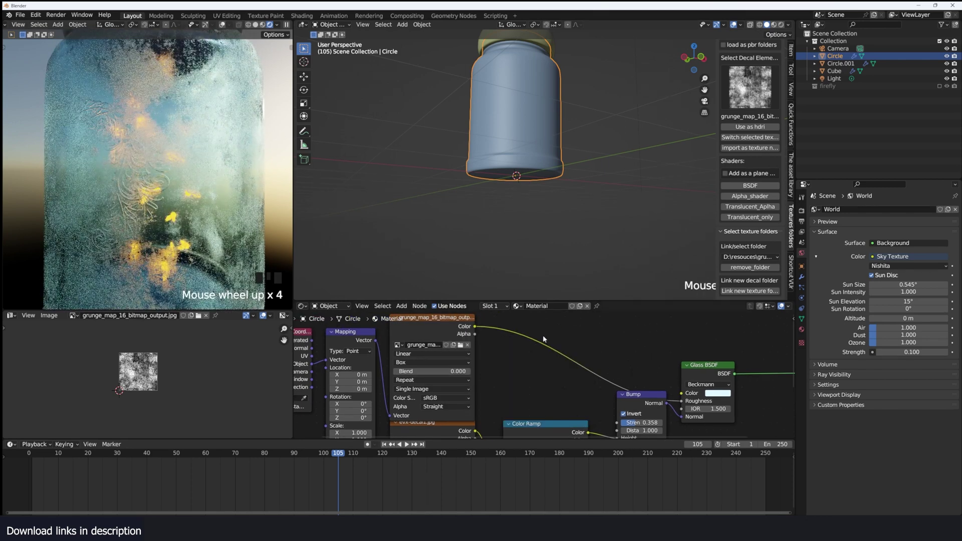
key("shift+a")
type("ramp")
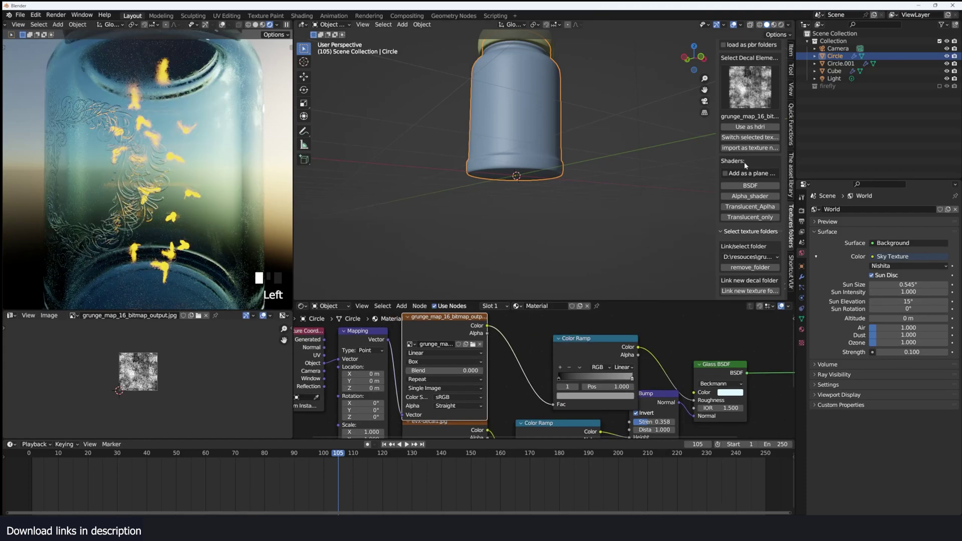
Step: Switch the jar's roughness texture to the grunge_map_004 bitmap from the grunge folder
left_click(740, 79)
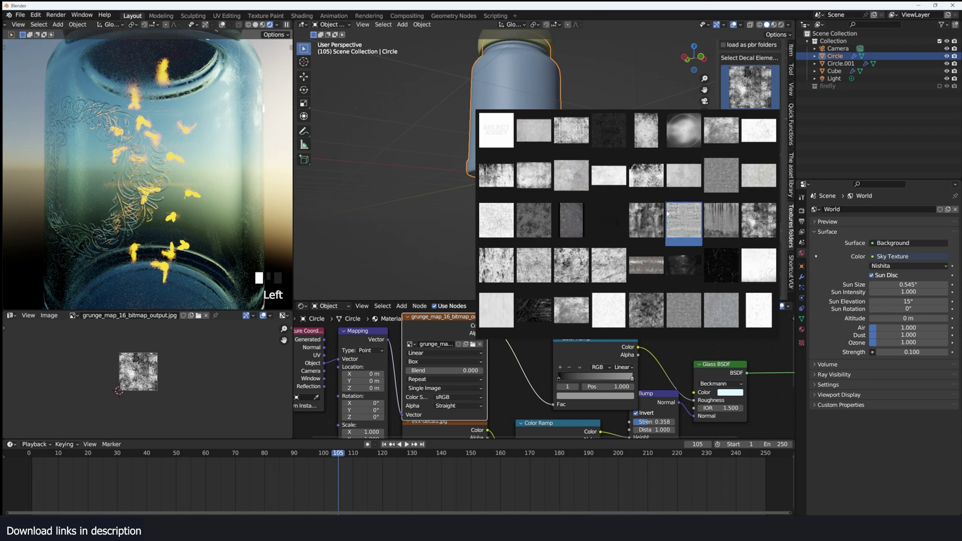
left_click(608, 225)
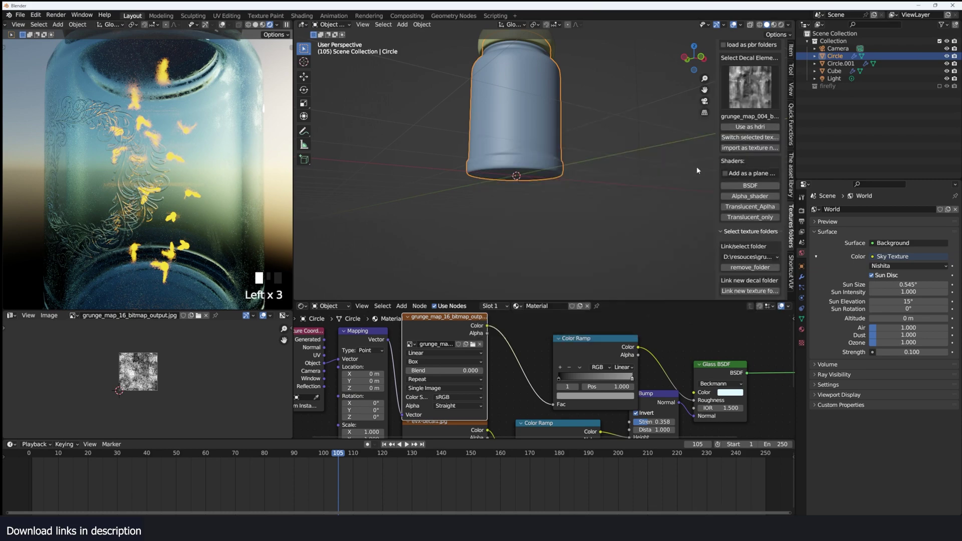
left_click(750, 136)
scroll(259, 203, "down", 2)
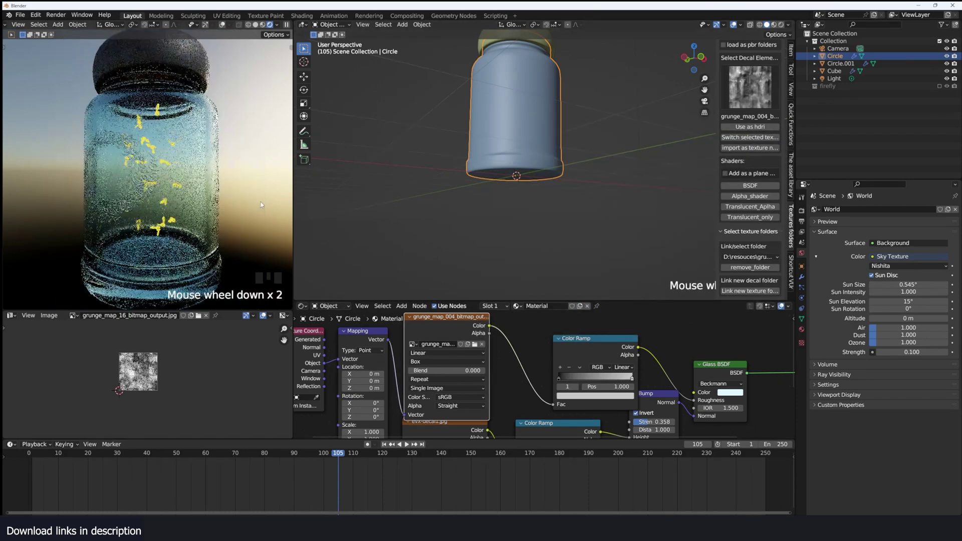
key("grave")
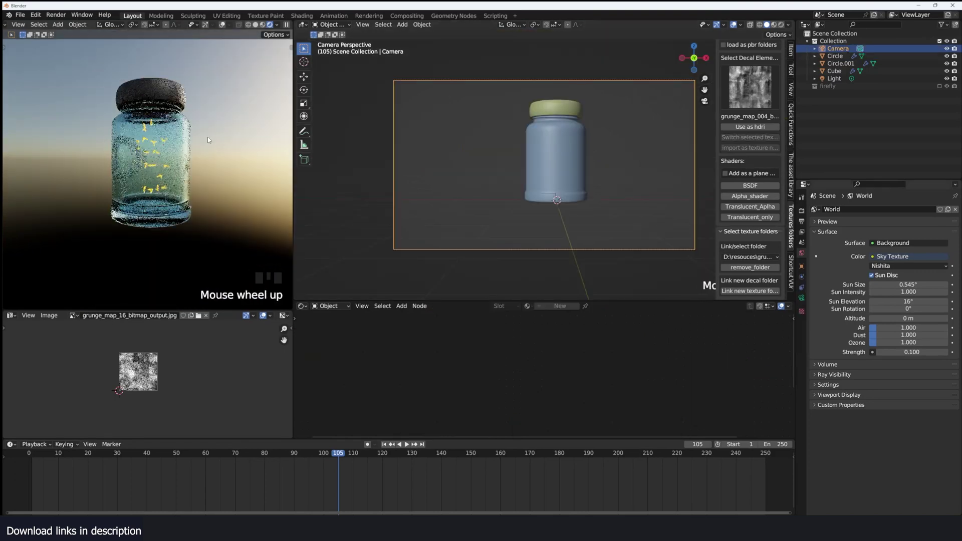
key("grave")
scroll(221, 138, "up", 1)
scroll(727, 156, "up", 1)
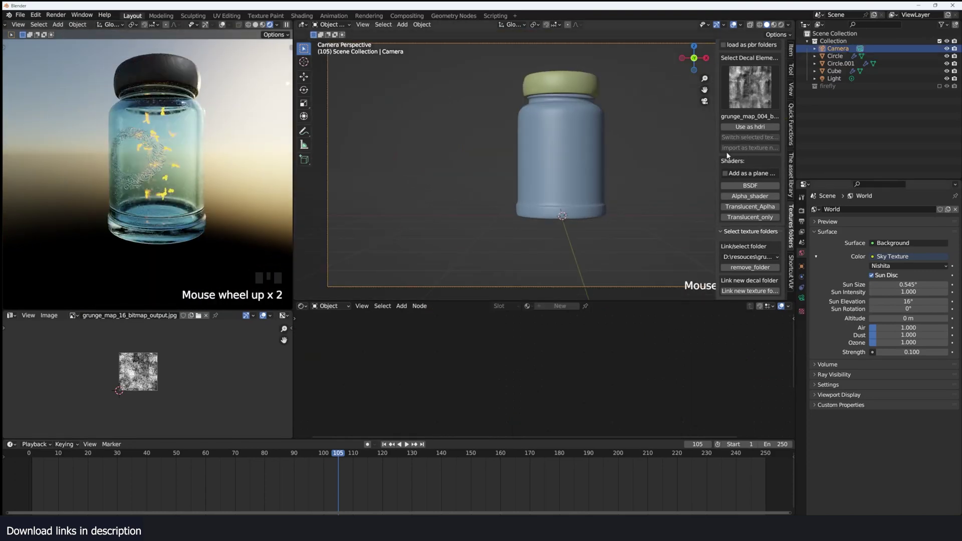
Step: Hide the glass jar, re-enable the firefly collection and select the firefly body
left_click(601, 145)
key("h")
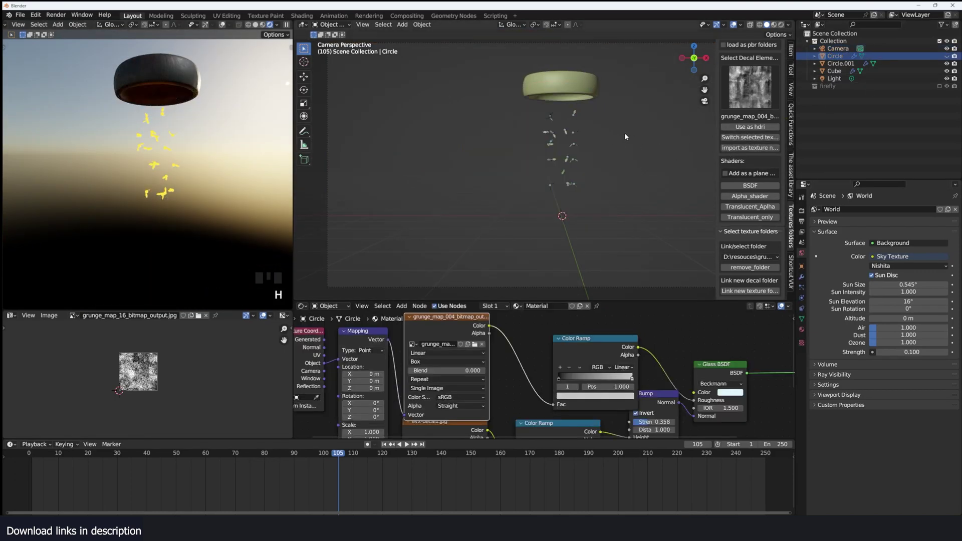
left_click(578, 144)
scroll(590, 198, "up", 1)
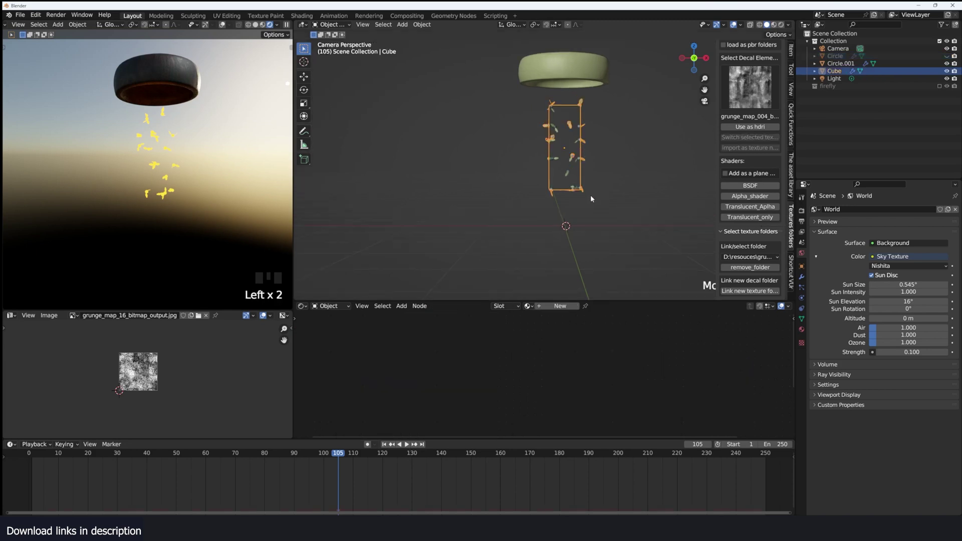
left_click(939, 87)
left_click(888, 92)
Step: Replace the firefly material's Emission node with a Translucent BSDF connected to the Material Output
key("x")
key("shift+a")
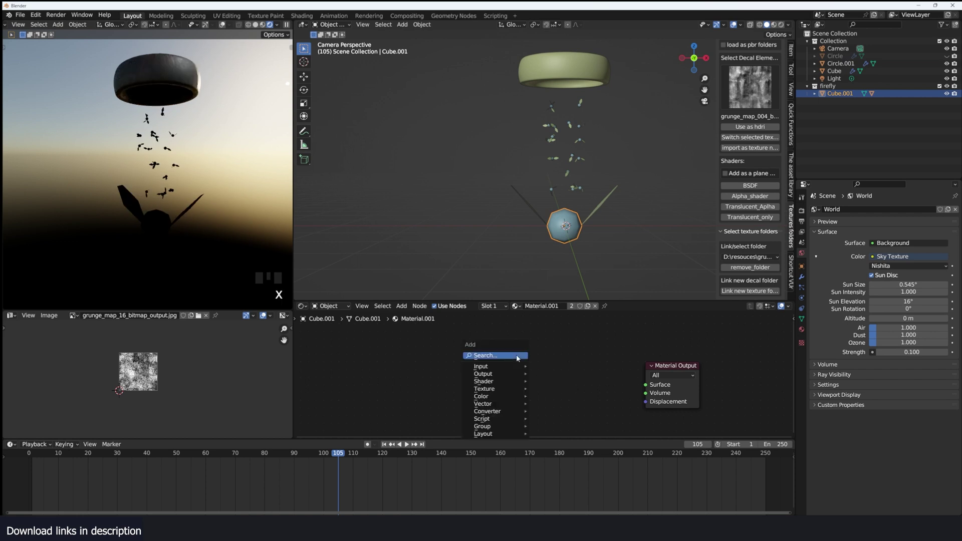
left_click(517, 356)
type("trams")
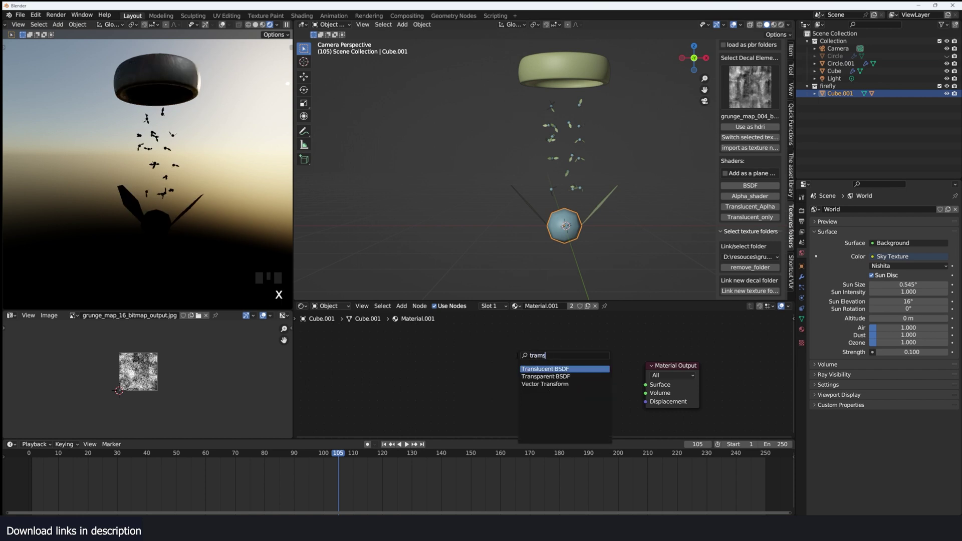
key("Return")
left_click(546, 371)
left_click(546, 370, "ctrl+shift")
key("grave")
key("grave")
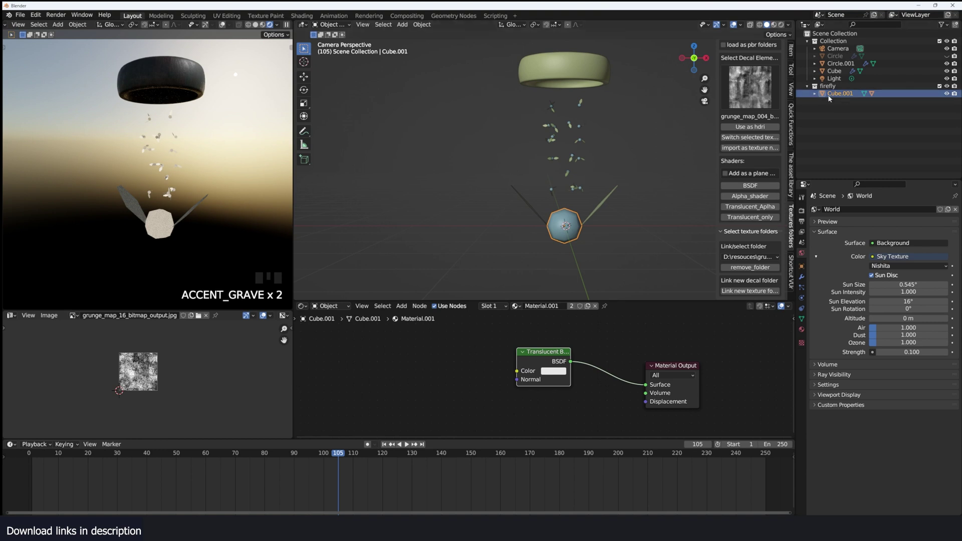
key("shift+a")
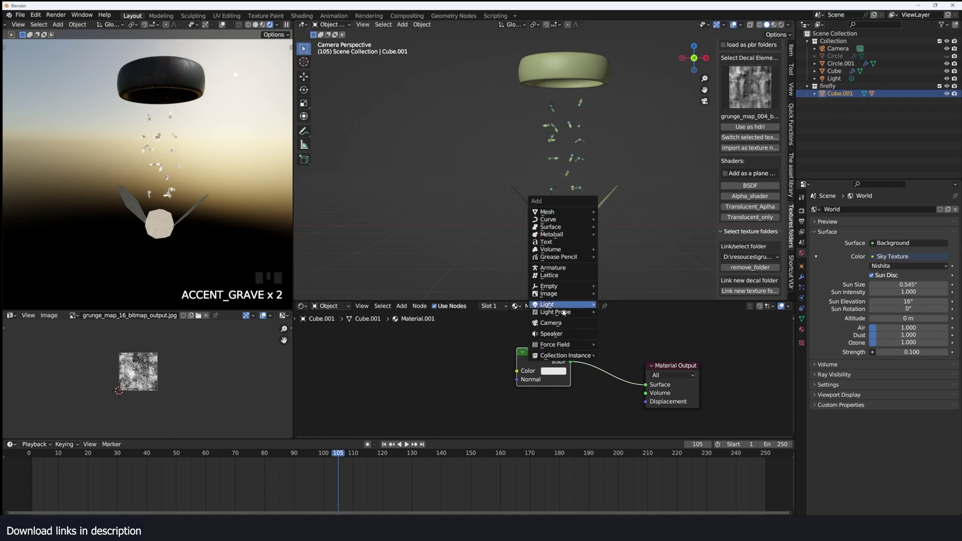
mouse_move(571, 304)
left_click(638, 304)
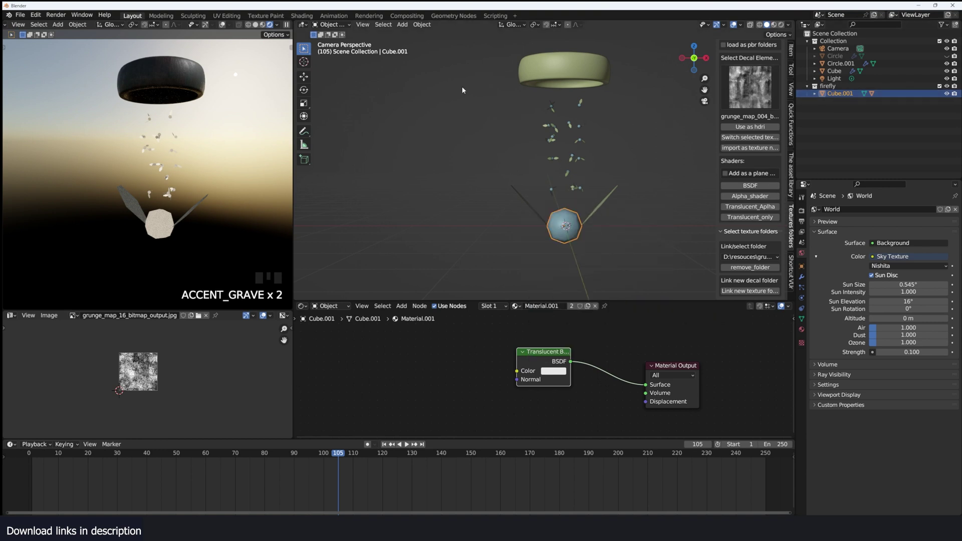
Step: Unhide the glass jar and select only the firefly body below it
key("alt+h")
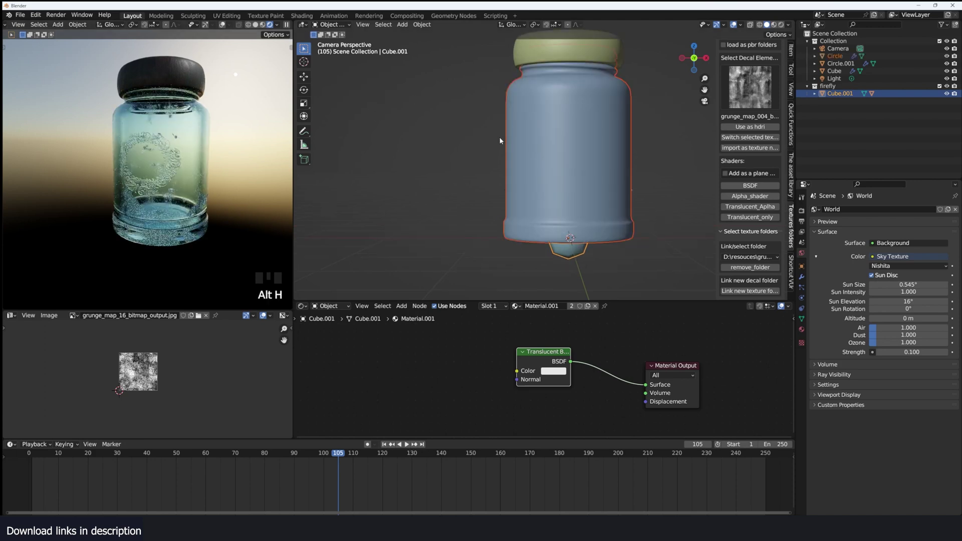
key("alt+a")
scroll(581, 244, "down", 3)
left_click(561, 233)
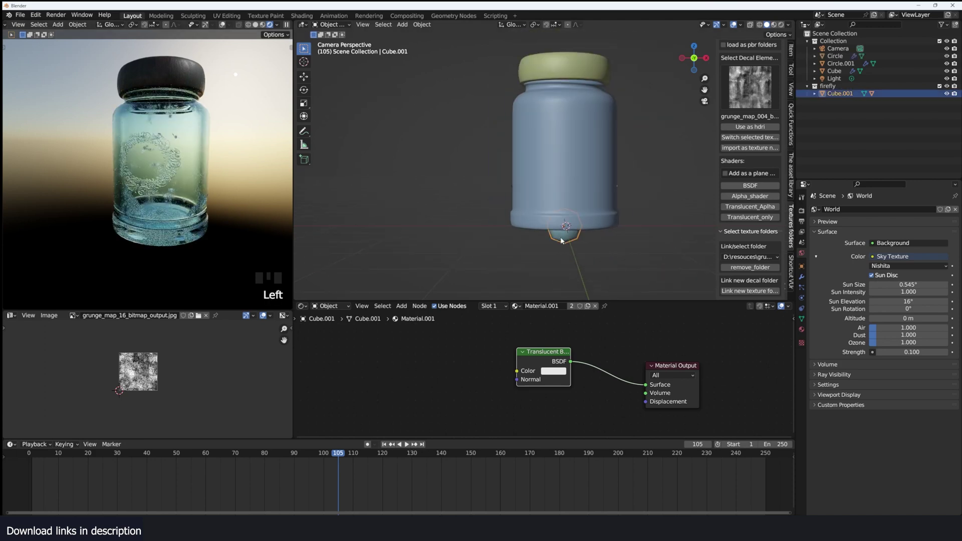
Step: Connect a new Emission node to the firefly's Material Output, with an orange color and a strength of 10
key("shift+a")
type("emis")
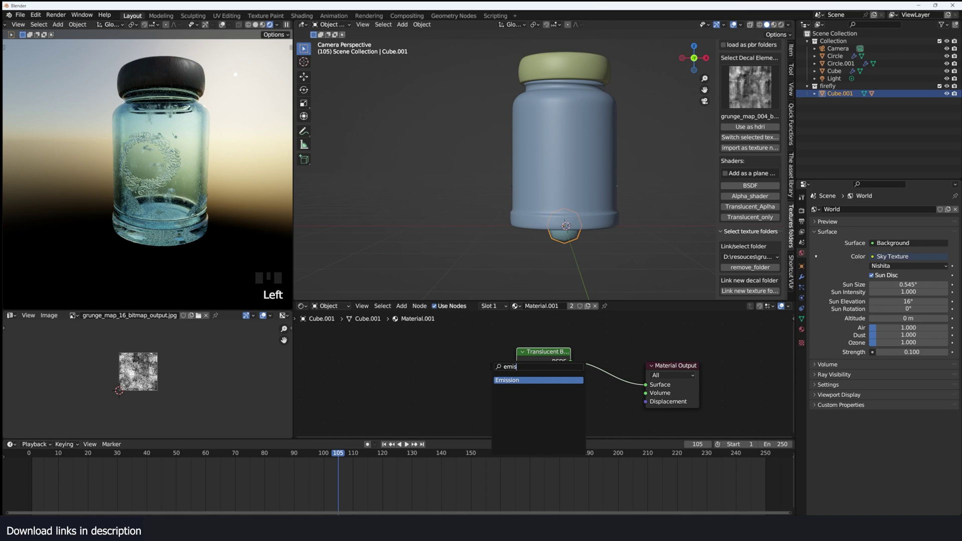
key("Return")
left_click(443, 365)
left_click(442, 366, "ctrl+shift")
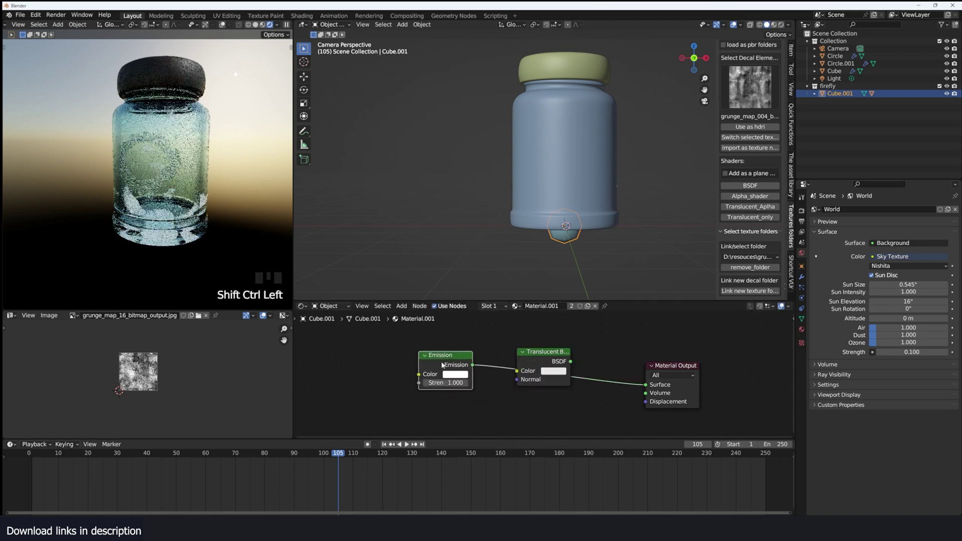
left_click(456, 375)
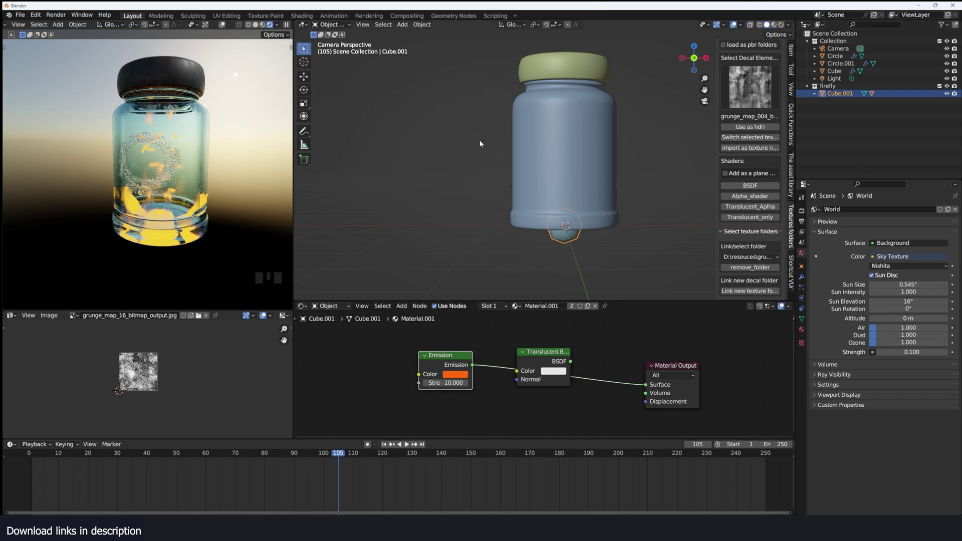
scroll(561, 205, "down", 1)
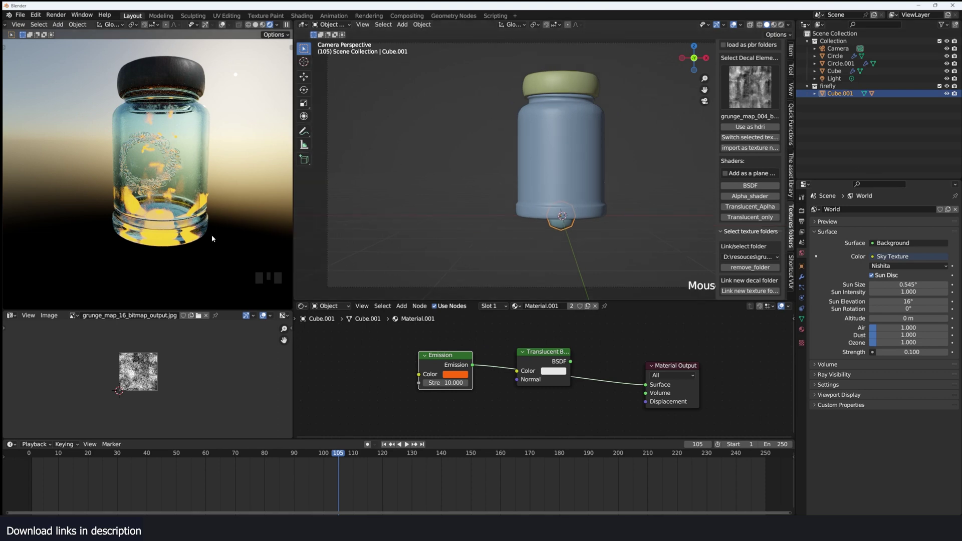
Step: Search the asset library's objects for "rock" and open the results to choose a rock asset
left_click(790, 175)
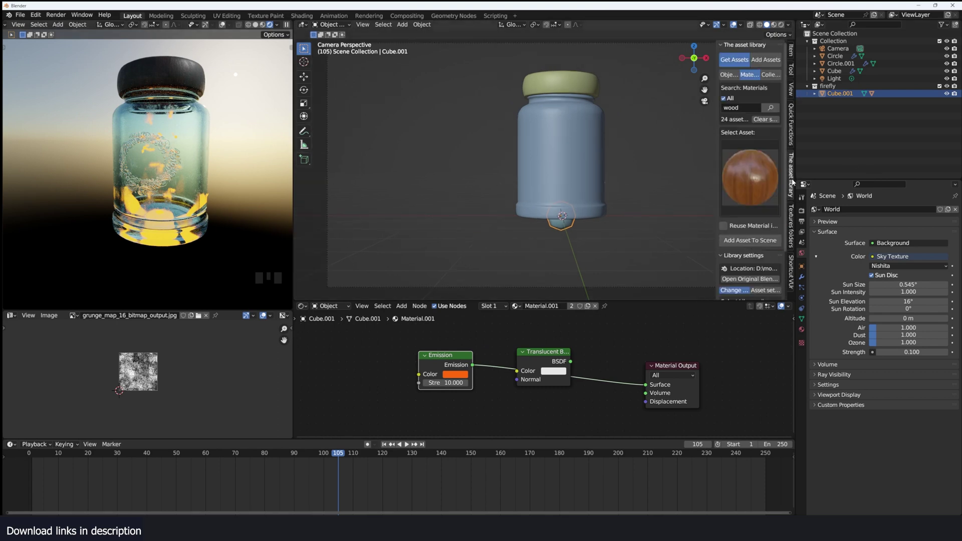
left_click(730, 75)
double_click(737, 108)
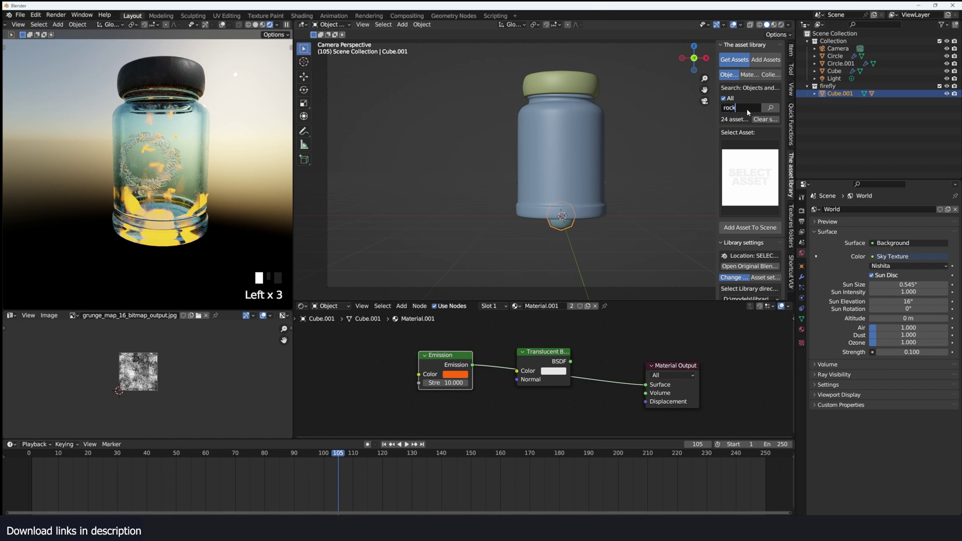
key("Return")
left_click(757, 168)
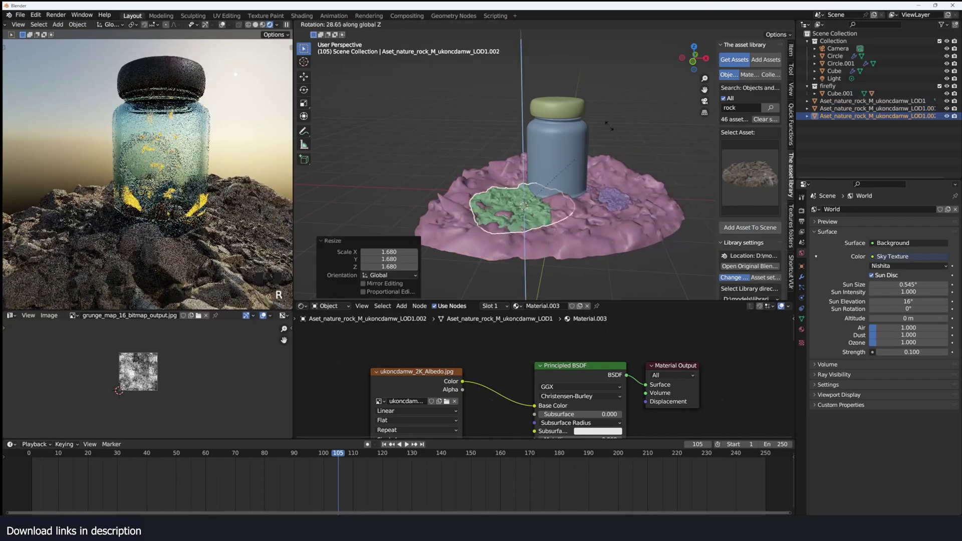
Step: Add several nature rocks and a castle structure rock around the jar's base, scaling and rotating them to form rocky ground
key("s")
left_click(750, 170)
left_click(633, 280)
left_click(750, 171)
key("x")
left_click(701, 214)
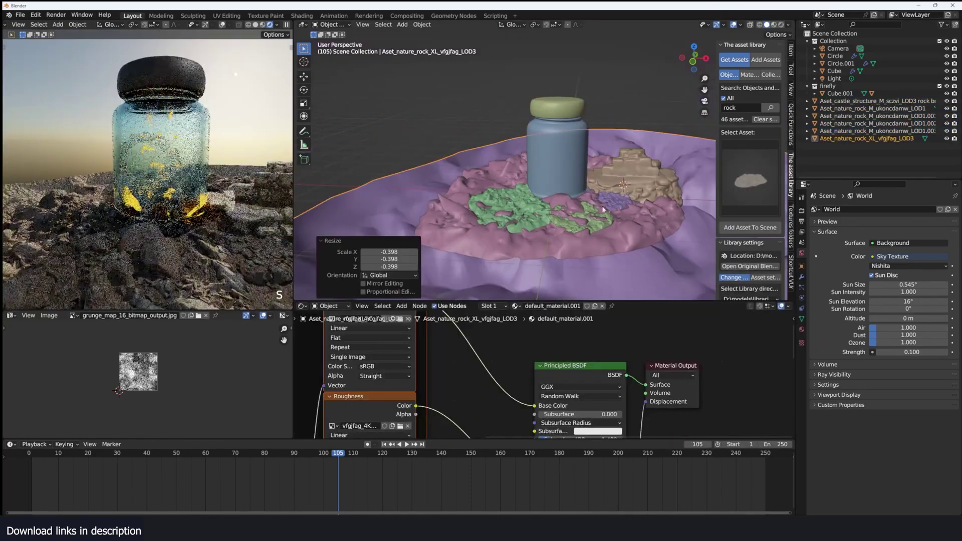
Step: Move the XL nature rock beside the castle structure, place two copies around the jar and scale the front copy by about 0.79
key("g")
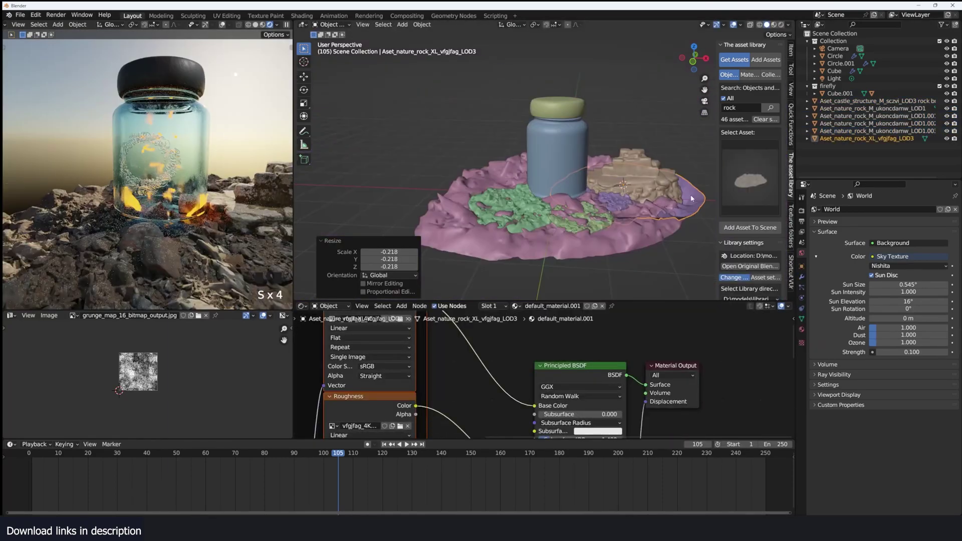
left_click(687, 208)
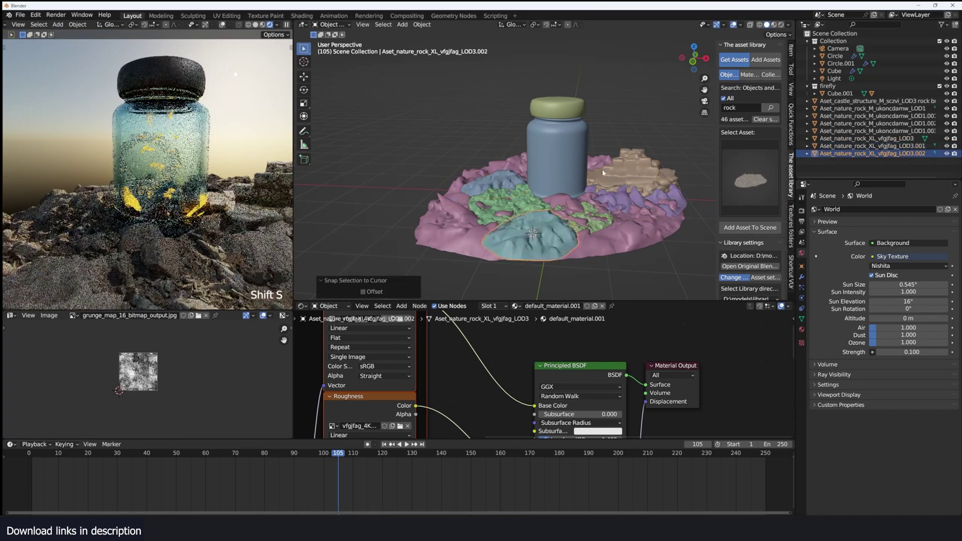
key("s")
left_click(305, 216)
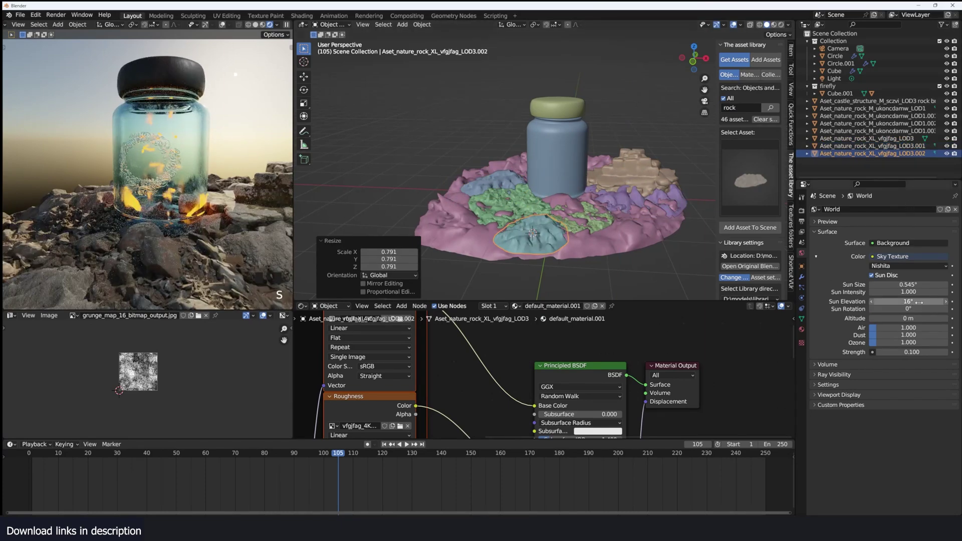
Step: Set the sky's sun elevation to -3.3° and preview the camera view in Material Preview with Scene Lights and Scene World enabled
left_click_drag(921, 301, 900, 301)
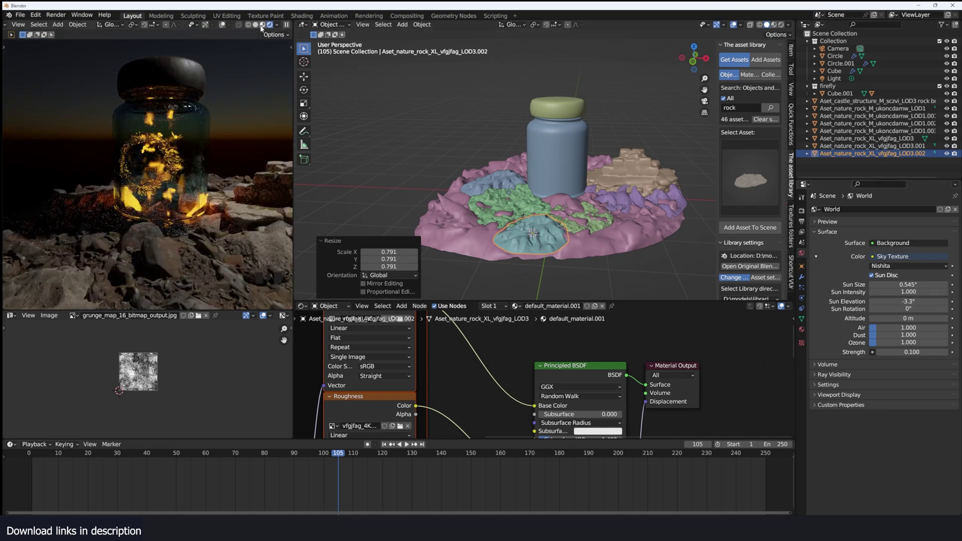
left_click(261, 26)
left_click(284, 25)
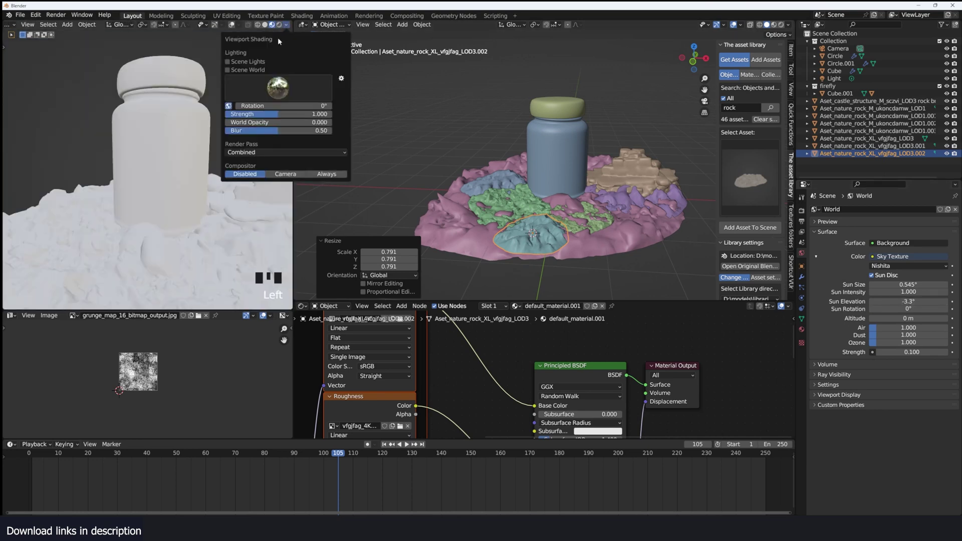
left_click(228, 70)
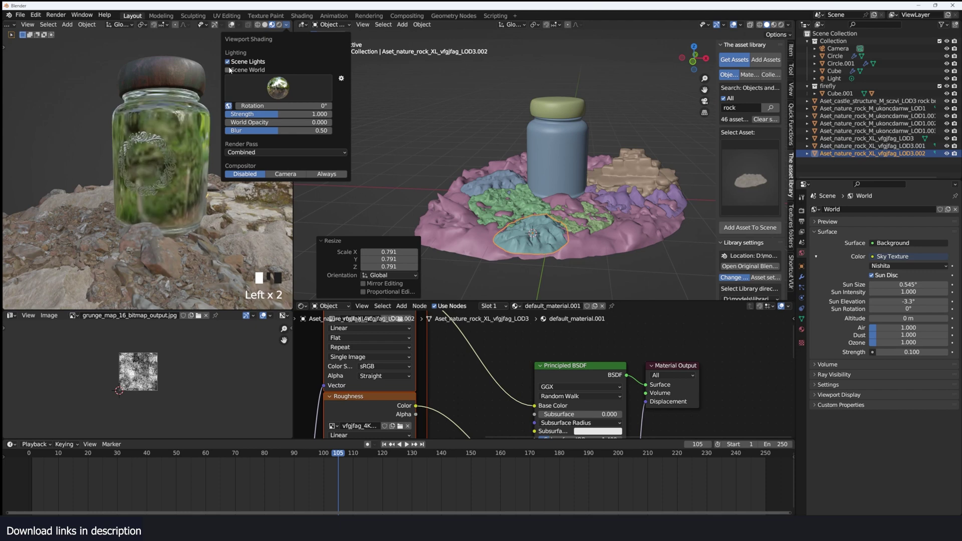
left_click(228, 70)
Step: Select the glass jar and enable Screen Space Refraction in its material settings
key("grave")
left_click(582, 222)
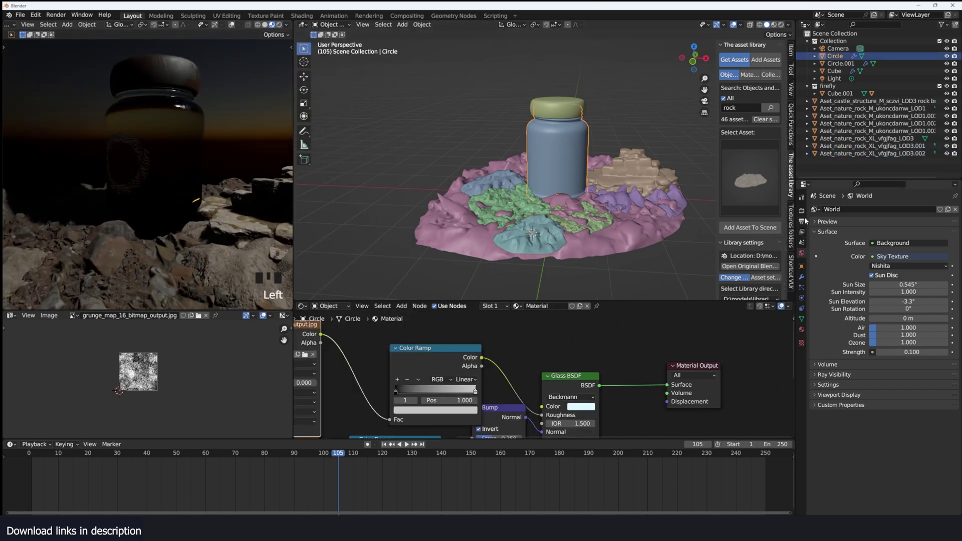
left_click(801, 329)
left_click(828, 362)
left_click(874, 411)
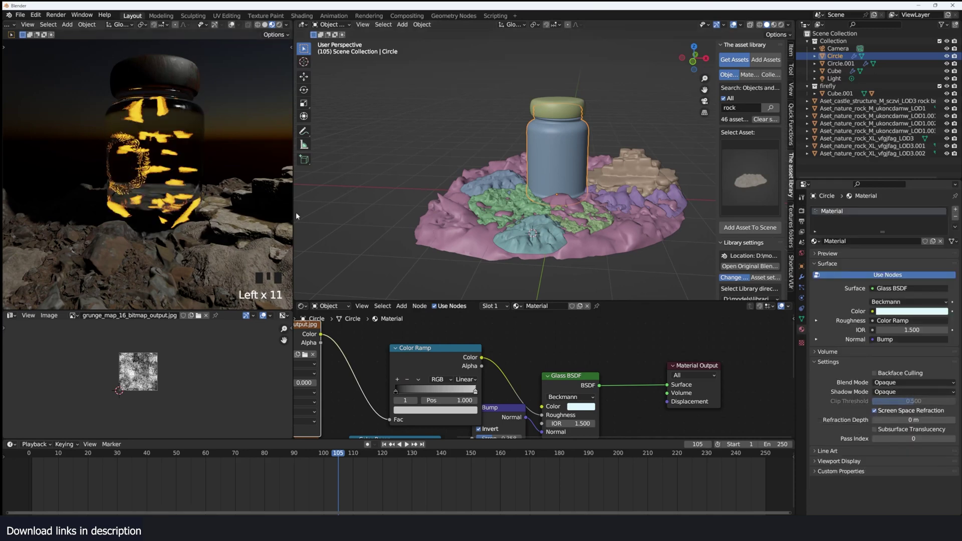
Step: Delete the scene's light located above and behind the jar
scroll(687, 187, "down", 4)
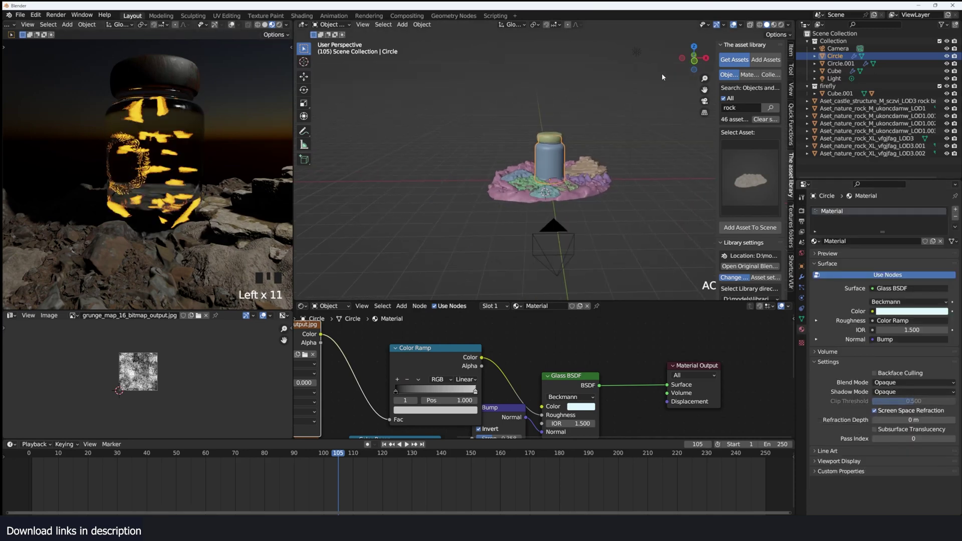
left_click(640, 56)
key("x")
left_click(638, 58)
Step: Play the animation from the first frame and examine the glowing fireflies in the jar from several angles
key("space")
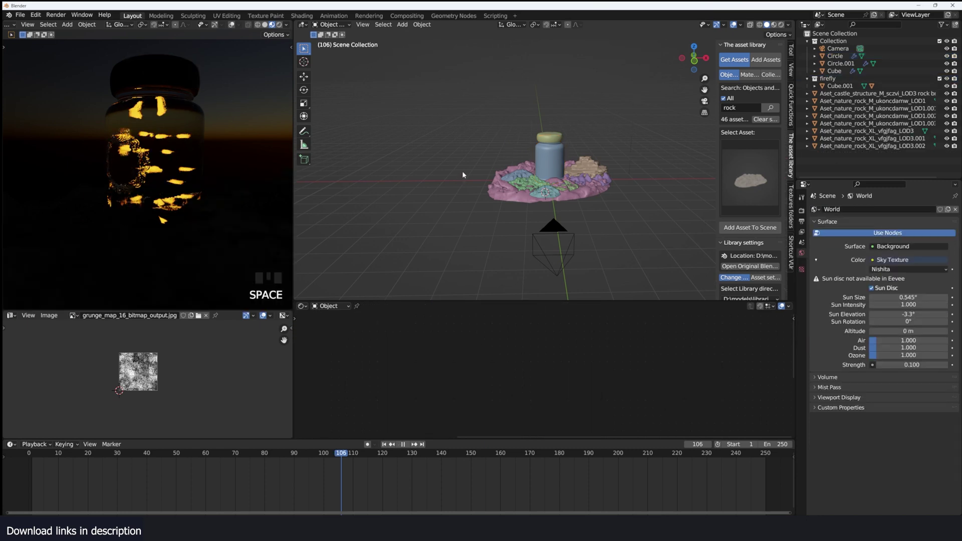
key("space")
key("shift+Left")
key("space")
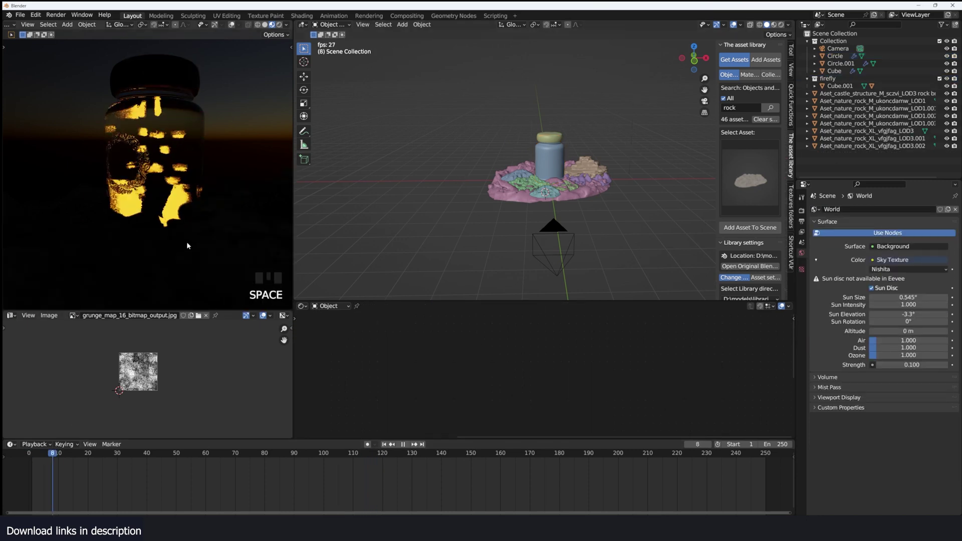
key("grave")
key("grave")
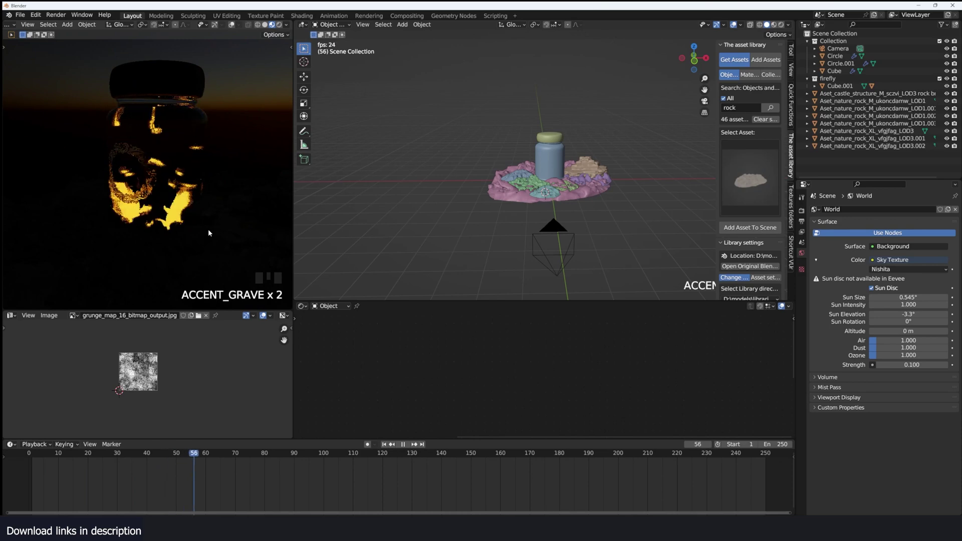
key("grave")
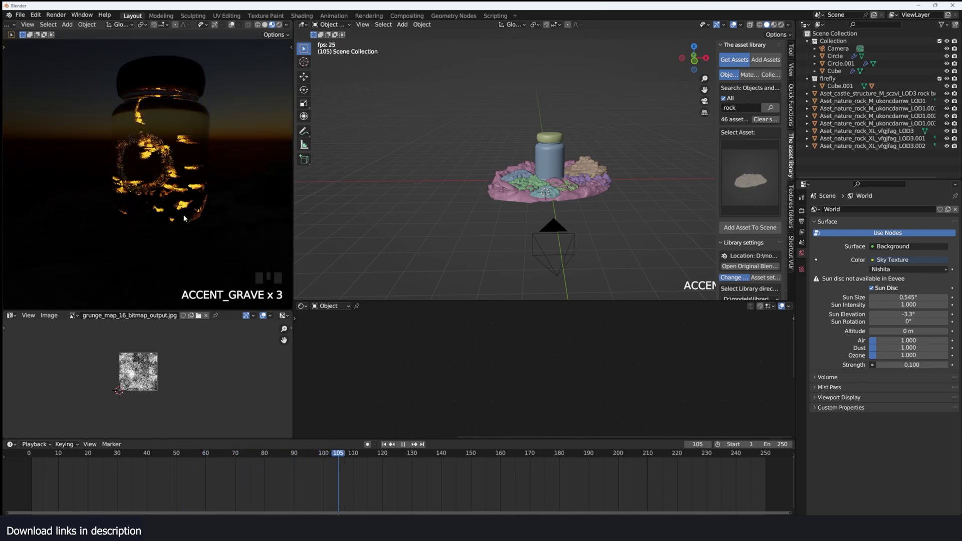
key("grave")
key("grave")
scroll(170, 202, "up", 2)
key("grave")
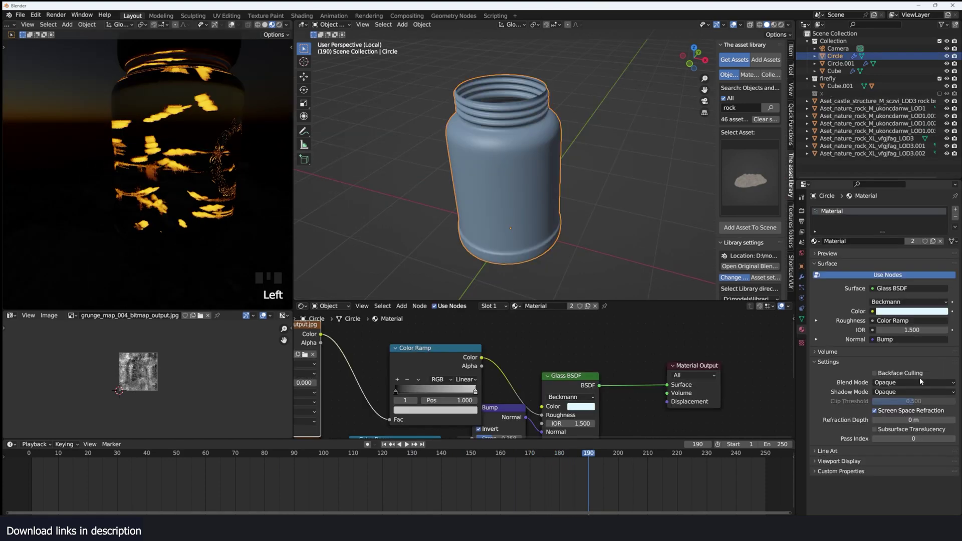
Step: Set the glass jar material's blend mode to Alpha Blend with Show Backface on, and adjust its refraction depth
left_click(902, 382)
left_click(892, 415)
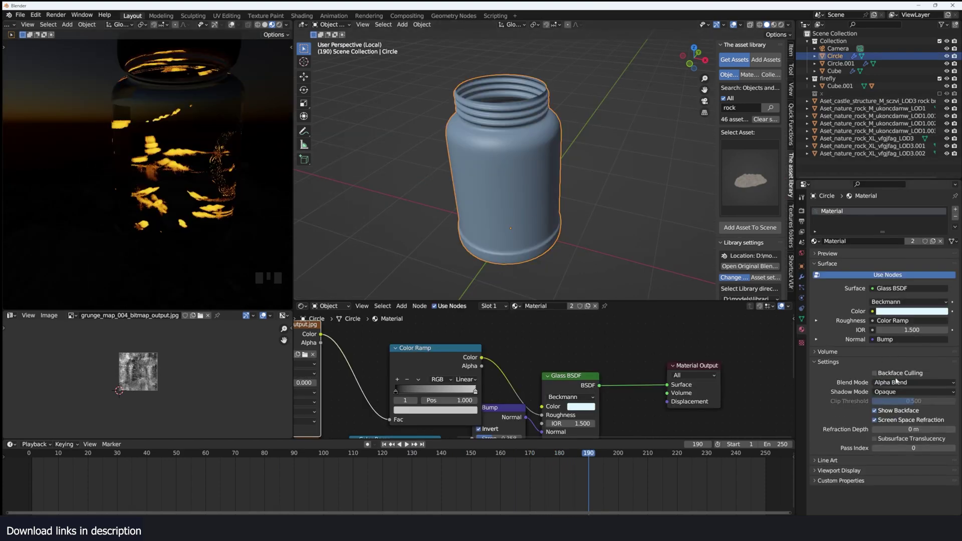
left_click(893, 412)
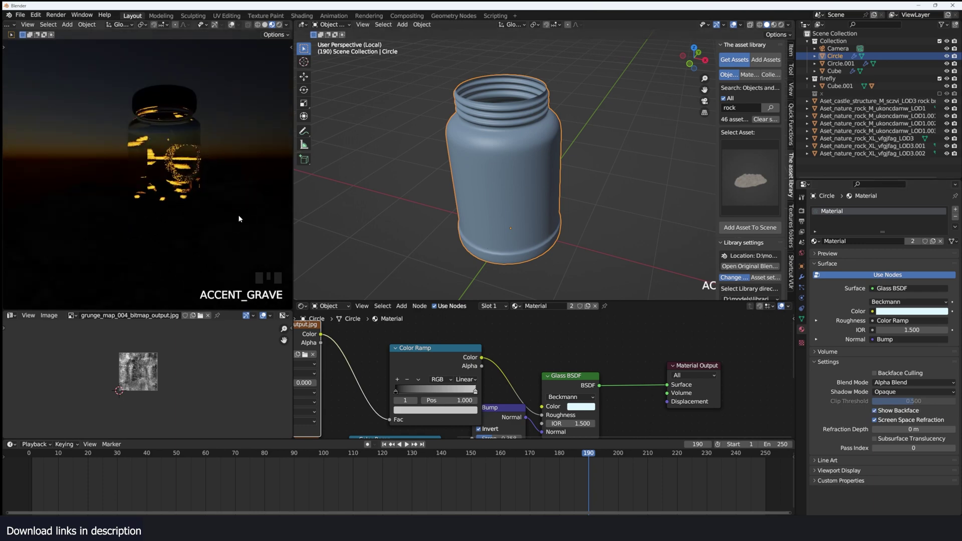
scroll(239, 217, "up", 1)
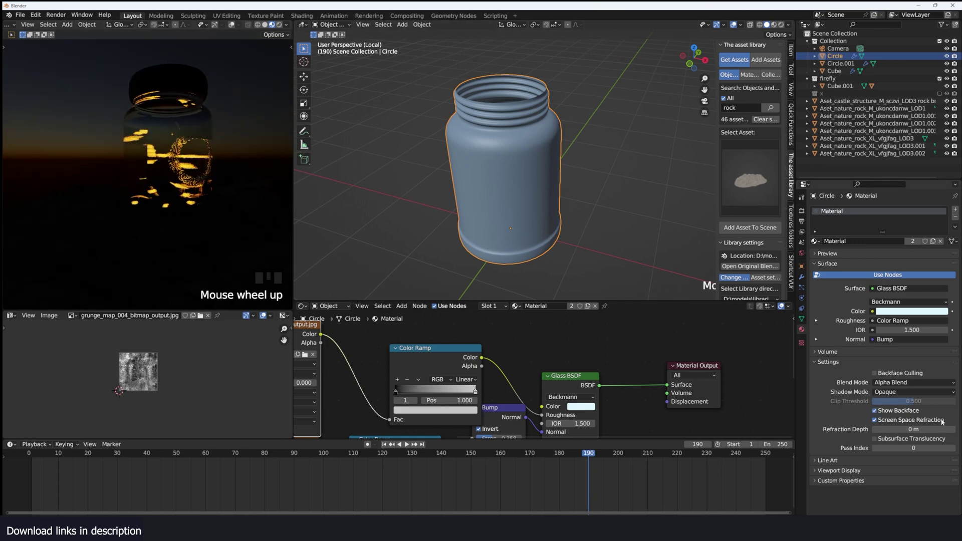
left_click_drag(913, 430, 930, 429, "shift")
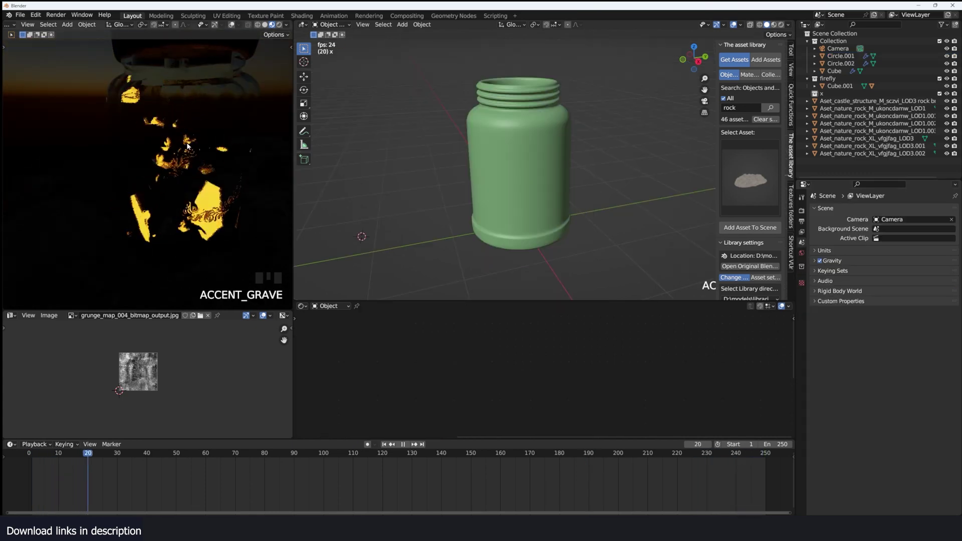
Step: Watch the firefly animation through the glass, select the firefly body and stop playback at frame 159
key("grave")
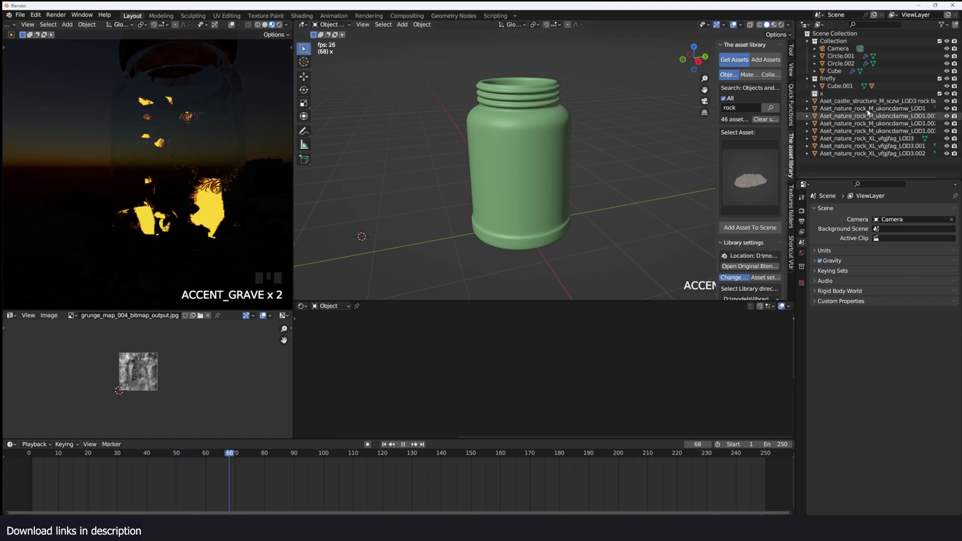
key("space")
left_click(840, 86)
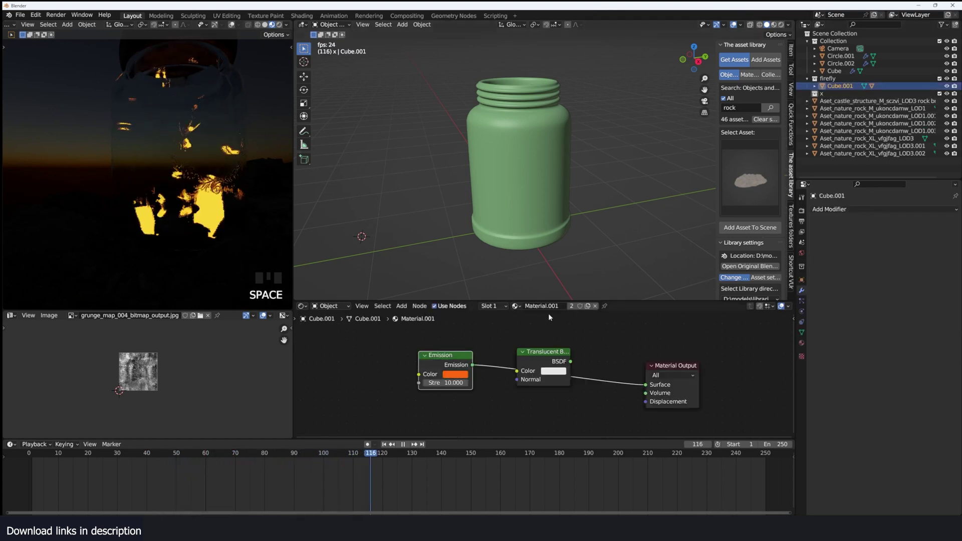
left_click(606, 269)
key("space")
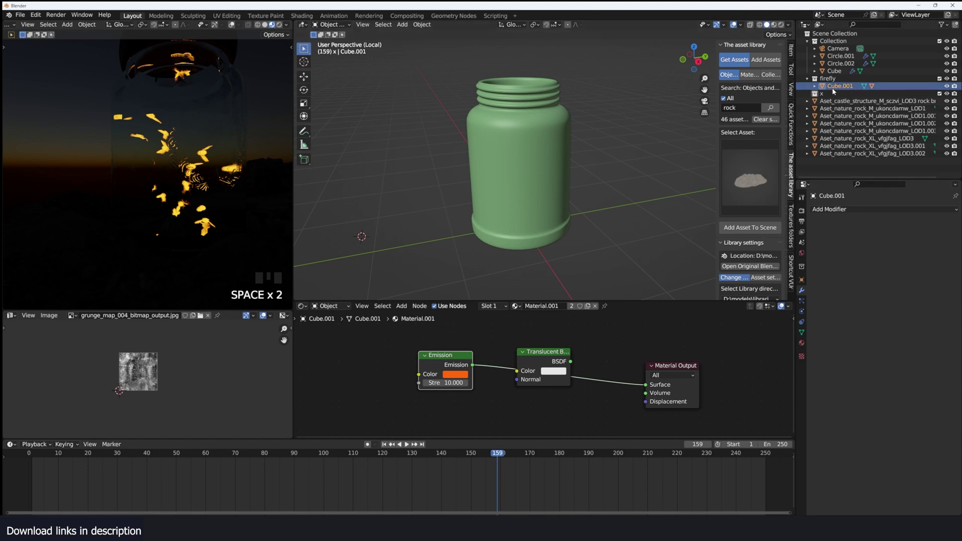
Step: Add a point light and put it in the firefly collection
key("shift+a")
mouse_move(594, 273)
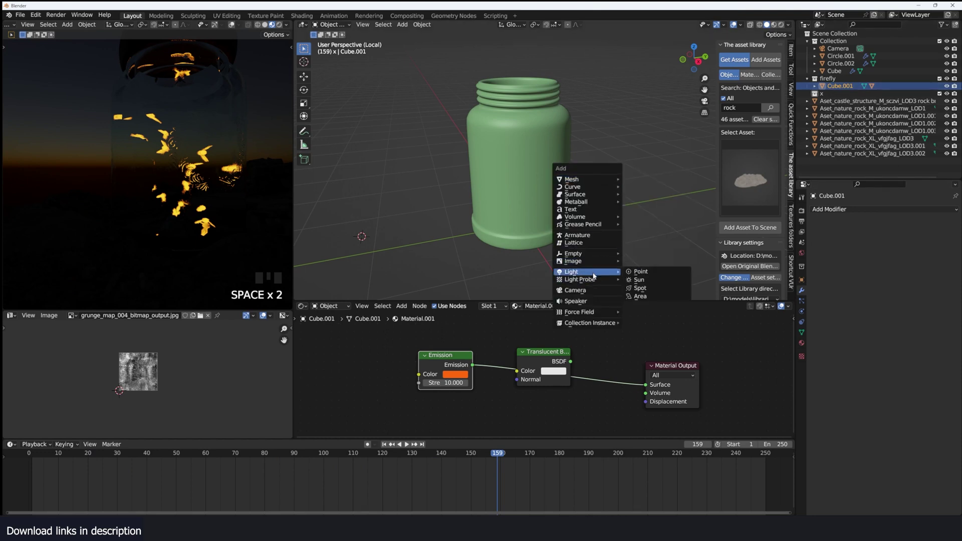
left_click(641, 272)
left_click_drag(834, 101, 852, 79)
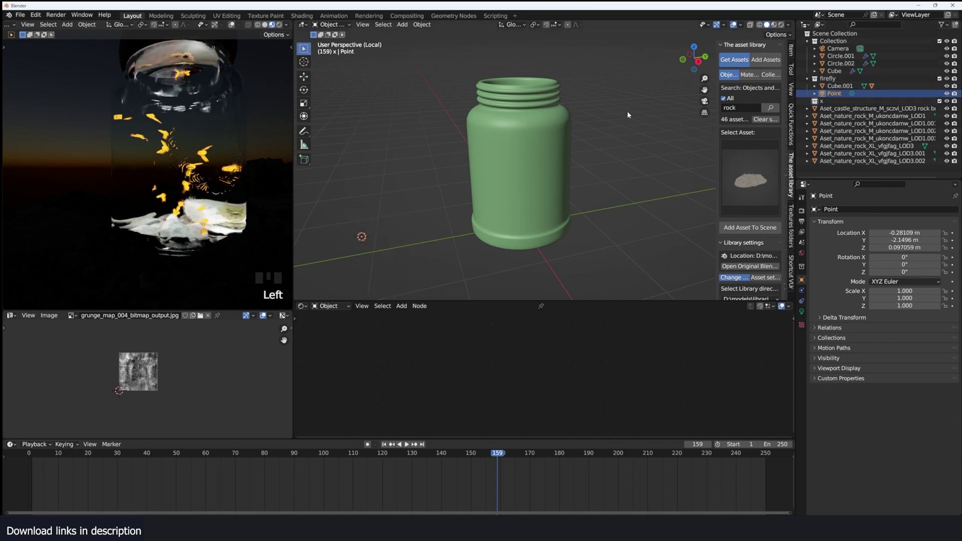
Step: Show the jar in wireframe and clear the point light's location so it sits at the origin
key("z")
key("KP_1")
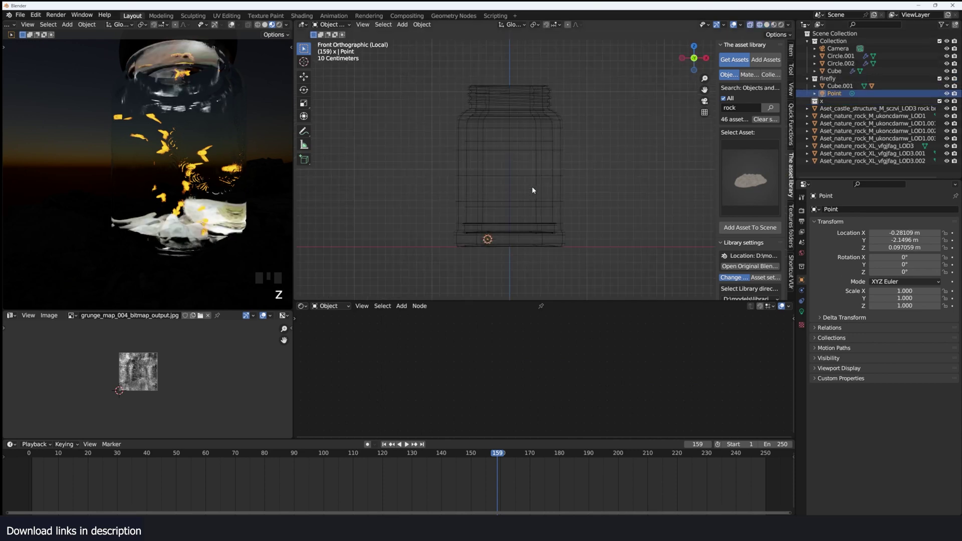
key("KP_3")
key("alt+g")
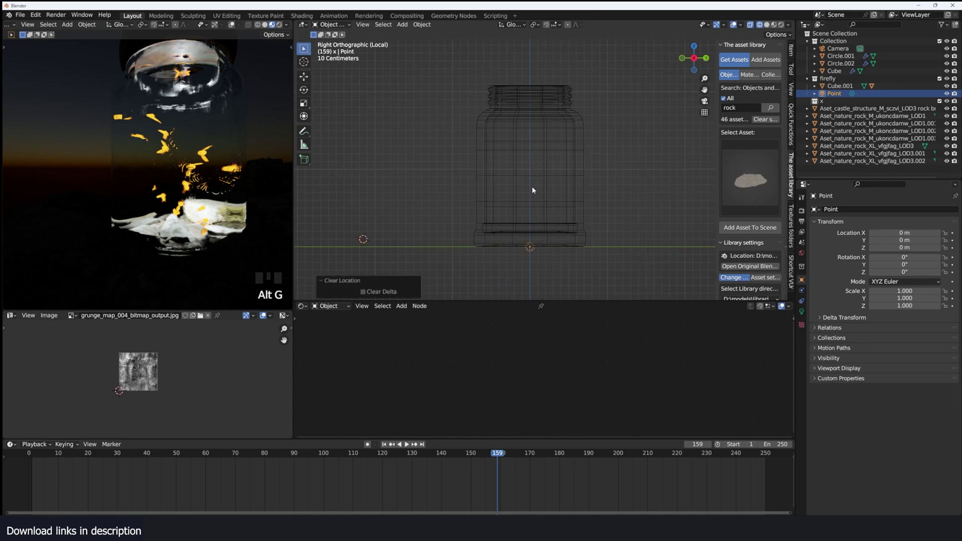
middle_click_drag(532, 186, 525, 182)
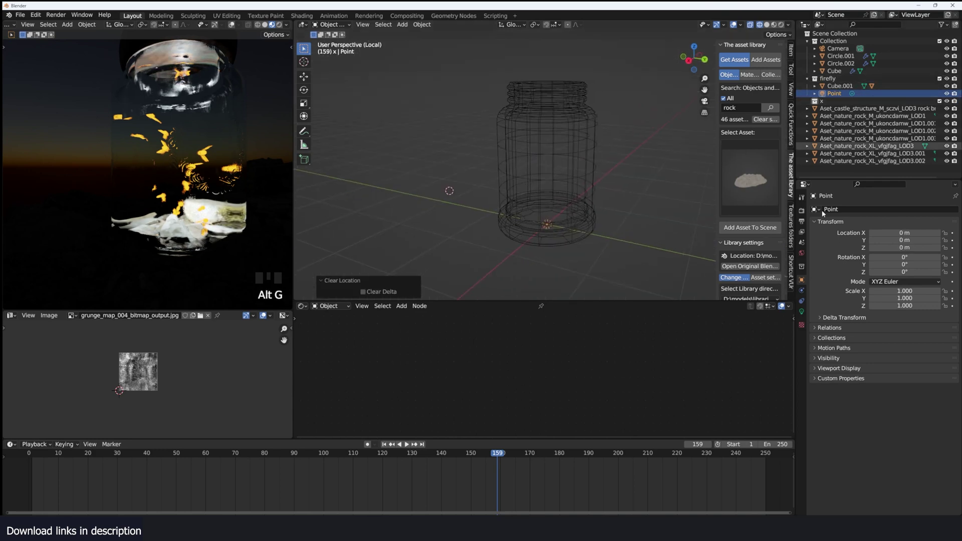
scroll(578, 135, "up", 2)
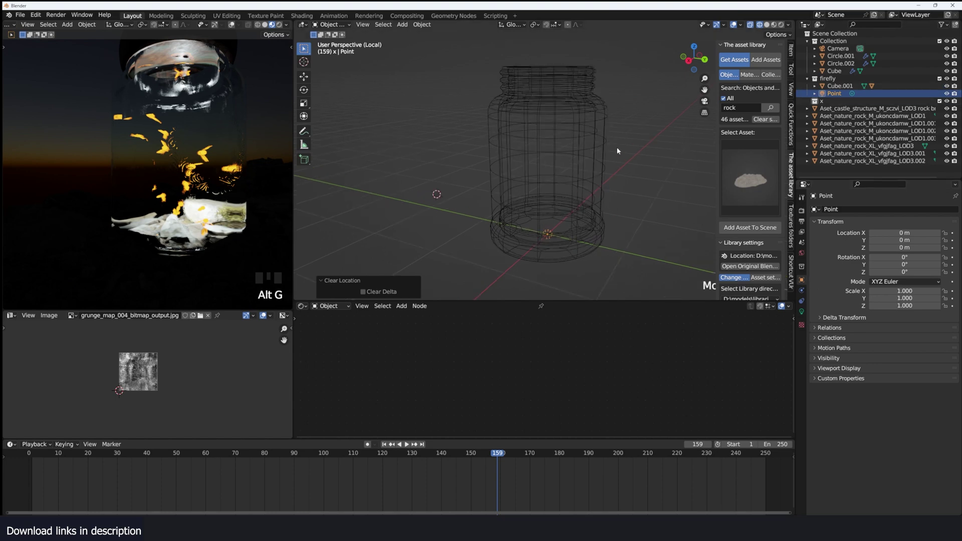
Step: Leave local view and select the cube that emits the firefly particles inside the jar
key("KP_Divide")
scroll(450, 114, "up", 5)
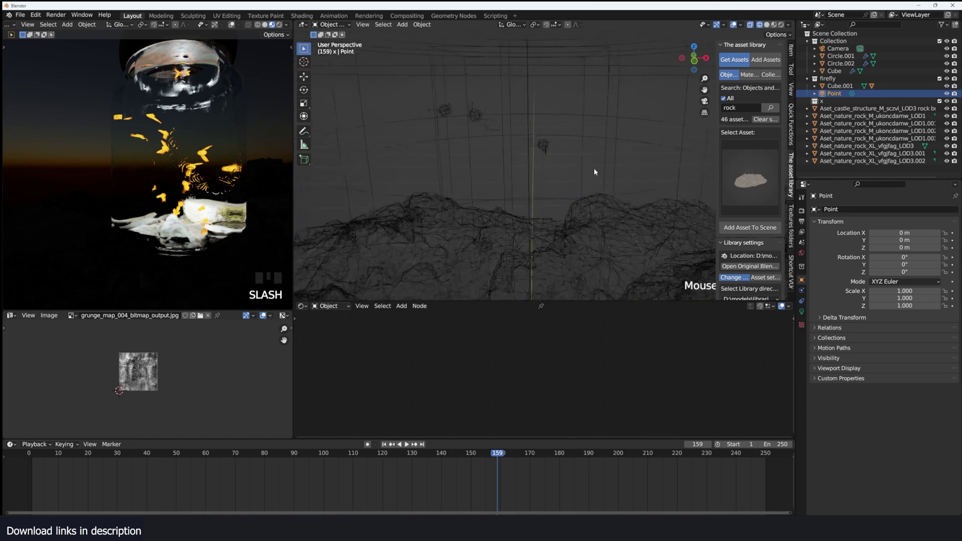
left_click(540, 149)
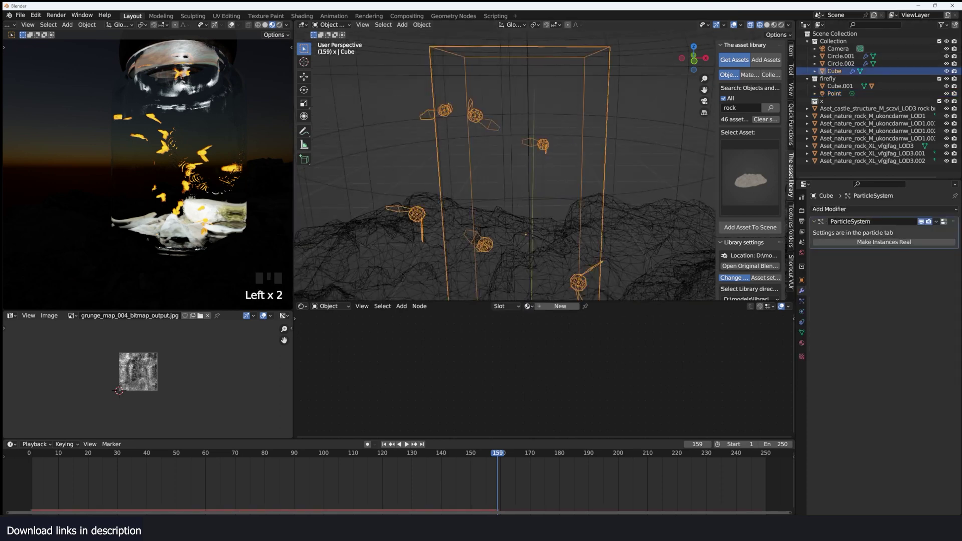
Step: Exclude the firefly collection from the view layer, clear the selection and play the animation to check the particles
left_click(939, 79)
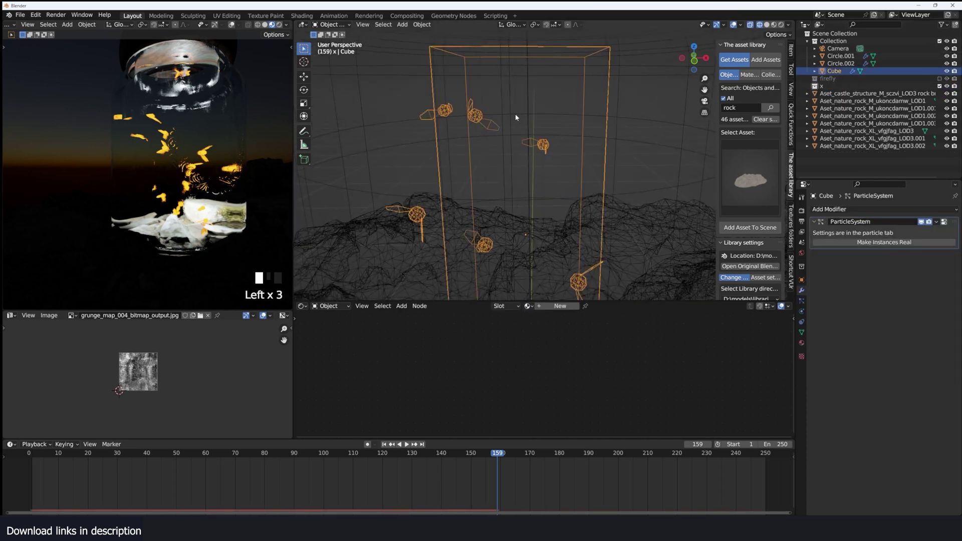
key("alt+a")
scroll(554, 146, "up", 2)
key("space")
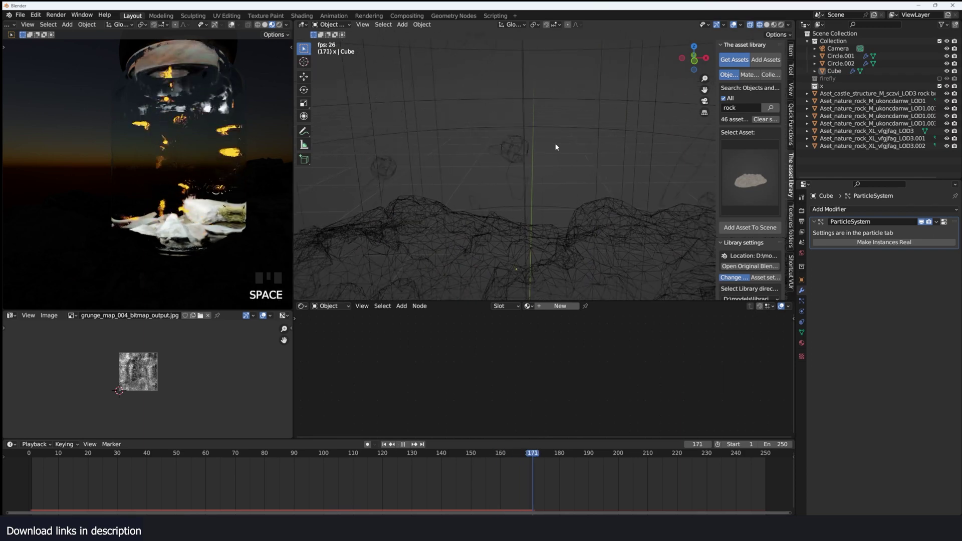
Step: Play the animation in short bursts to check how the fireflies move inside the jar
scroll(556, 145, "down", 4)
key("space")
scroll(556, 128, "down", 3)
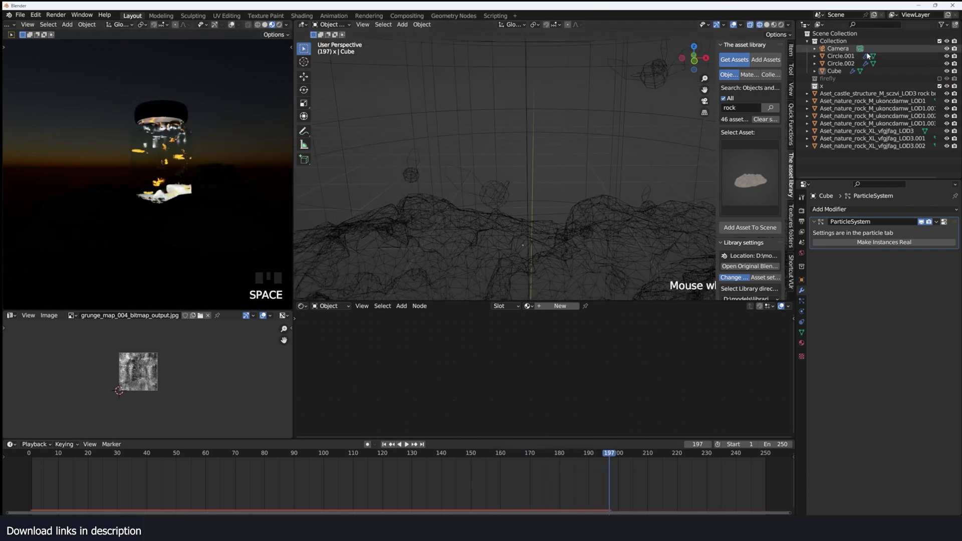
scroll(537, 156, "down", 2)
key("space")
key("space")
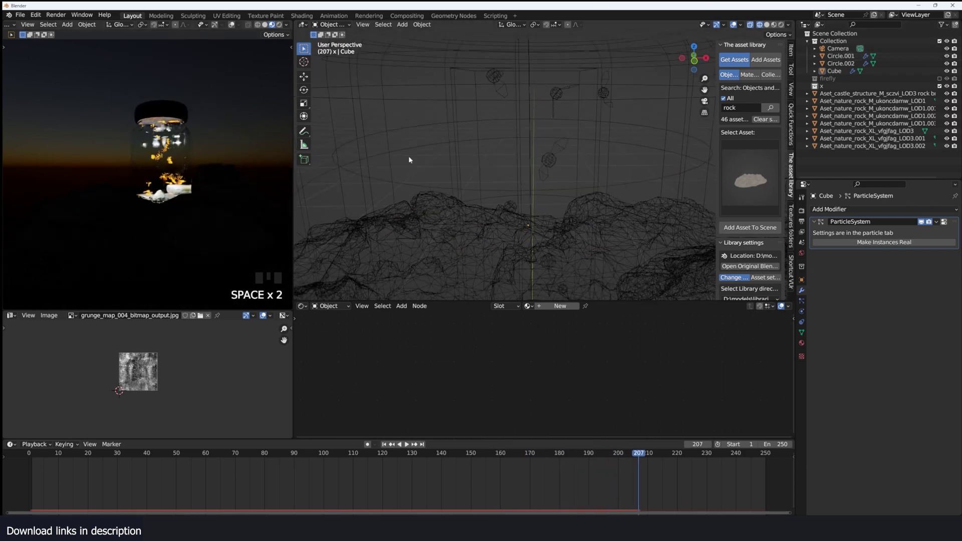
middle_click_drag(622, 92, 594, 94)
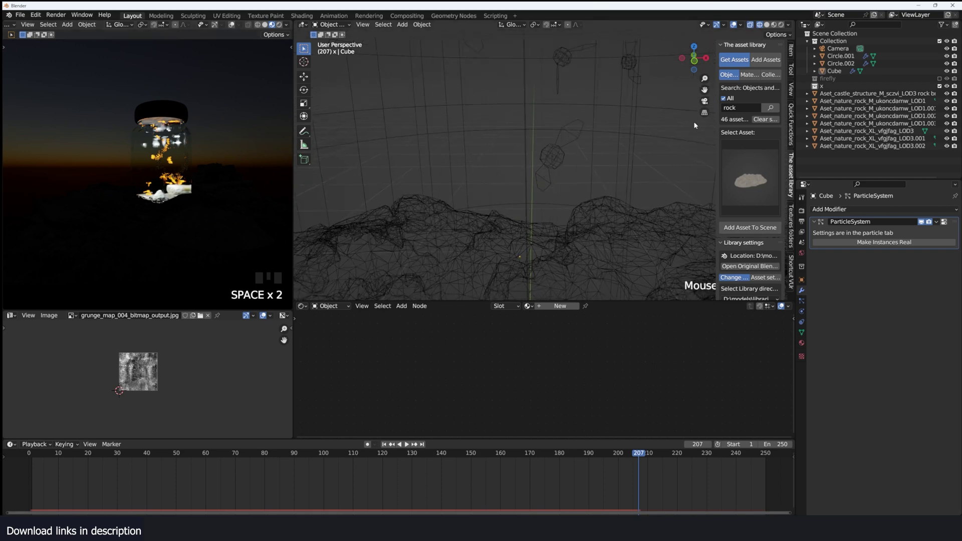
Step: Include the firefly collection in the view layer again and set the firefly mesh material's Shadow Mode to None
left_click(941, 79)
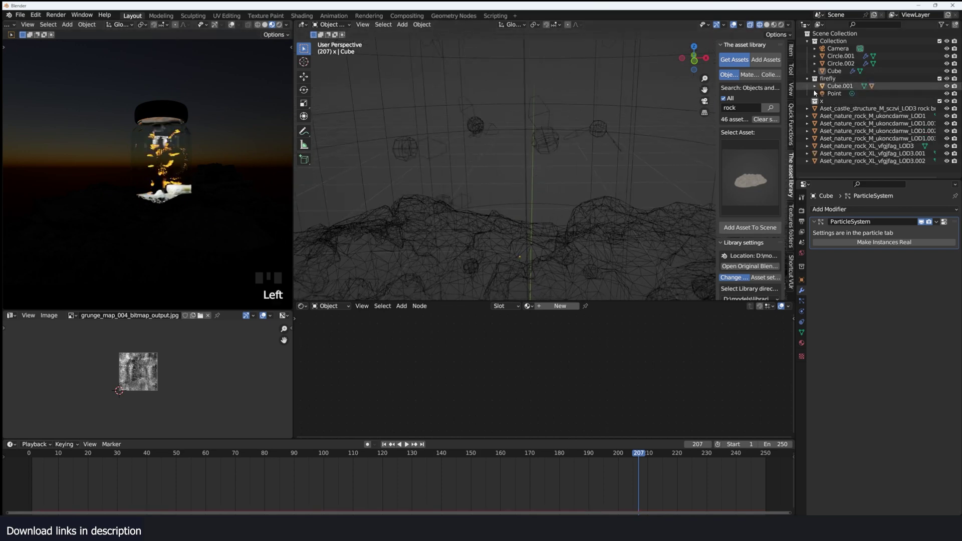
left_click(831, 87)
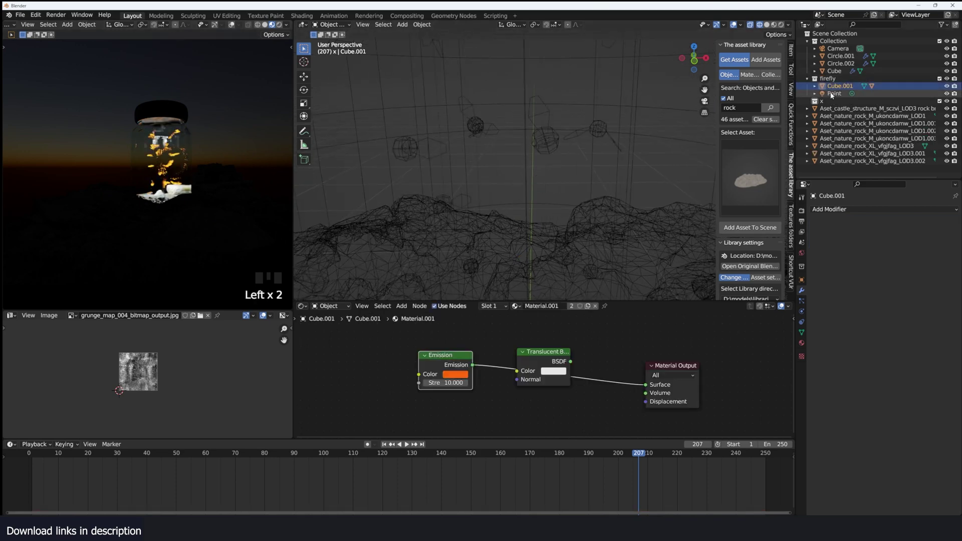
left_click(801, 343)
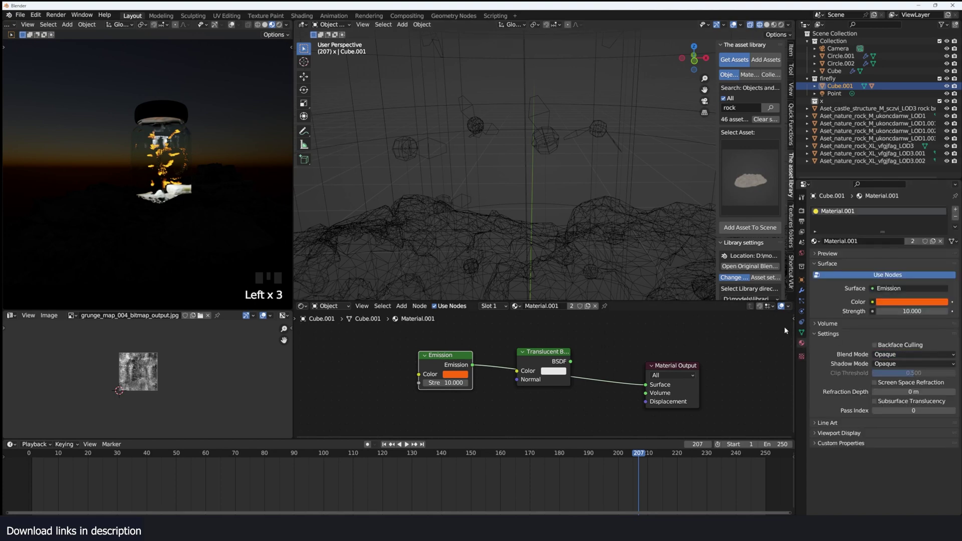
left_click(895, 364)
left_click(889, 372)
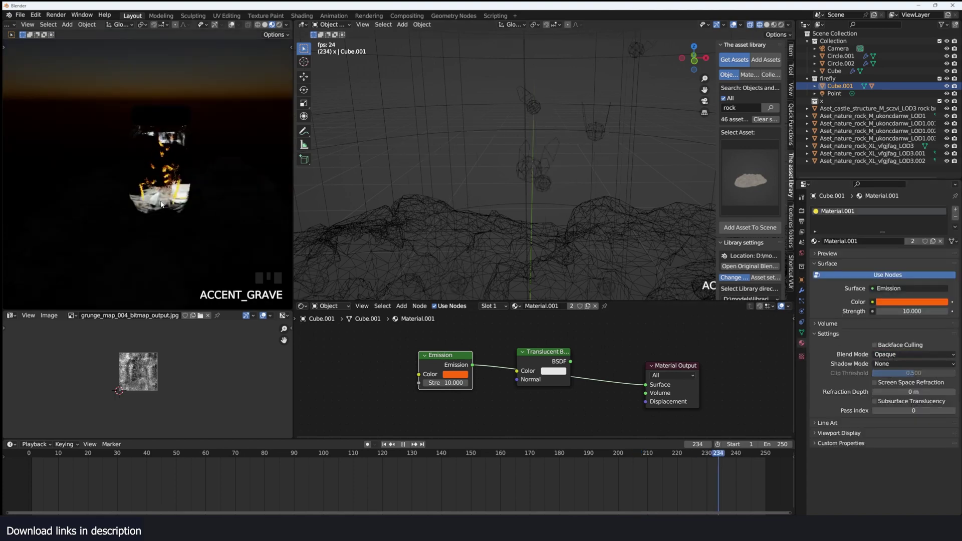
Step: Show the scene in solid shading, select the glass jar and set its material's Shadow Mode to None
key("space")
scroll(627, 164, "down", 5)
key("z")
left_click(669, 166)
scroll(608, 151, "down", 2)
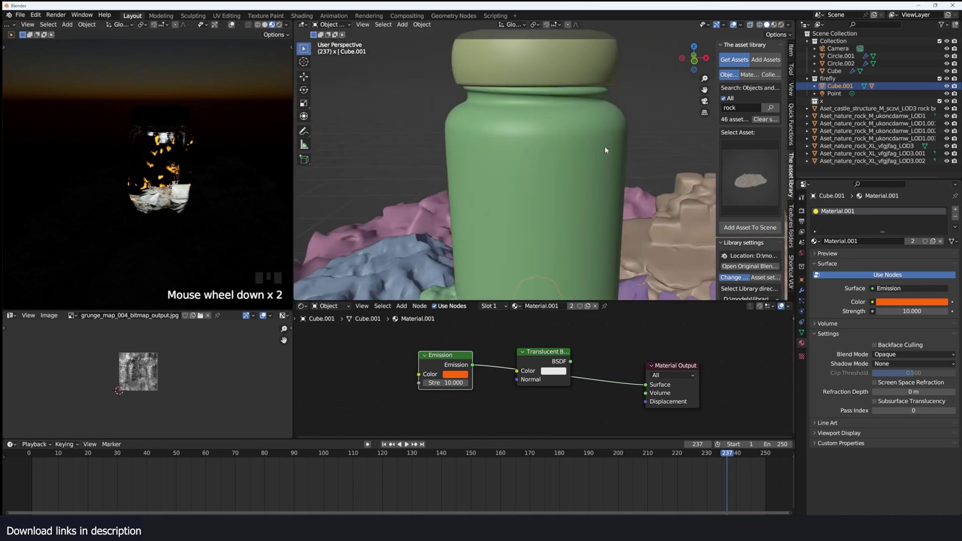
left_click(608, 150)
left_click(903, 392)
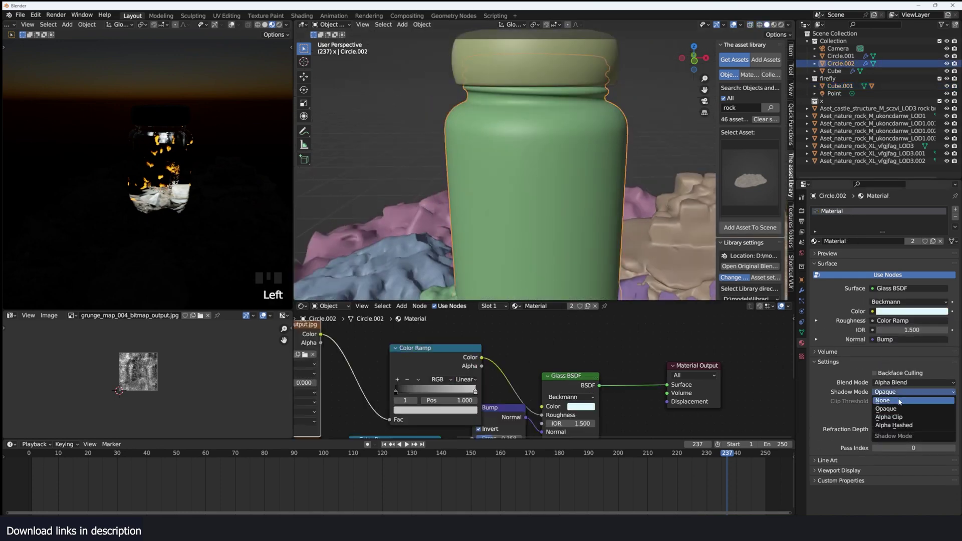
left_click(899, 401)
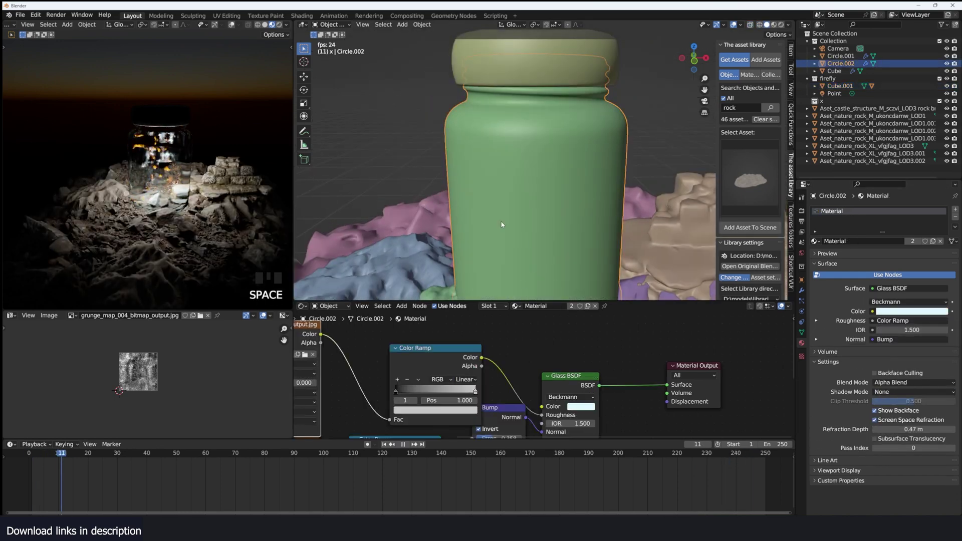
Step: Stop playback and enable Custom Distance on the firefly point light, with a distance of 1.1 m
key("space")
left_click(833, 94)
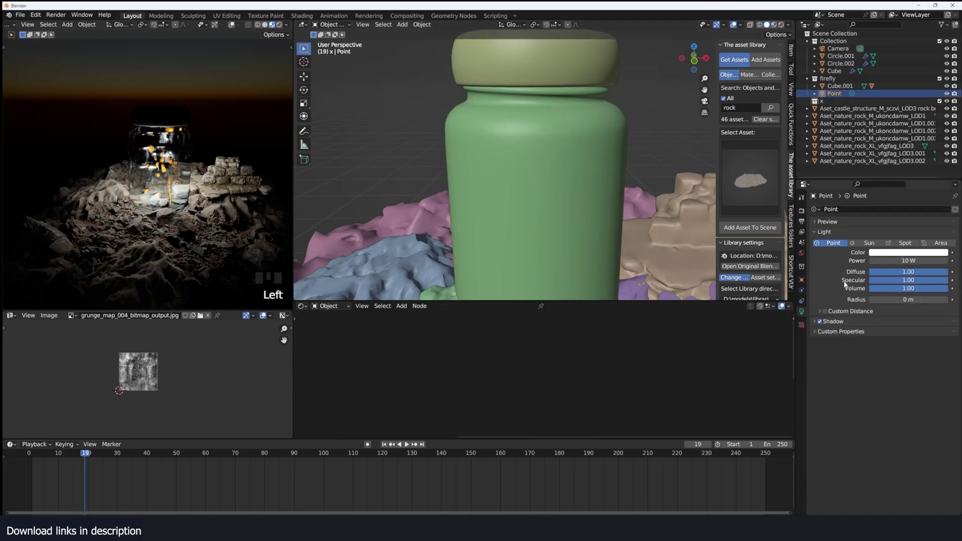
left_click(832, 313)
left_click(832, 312)
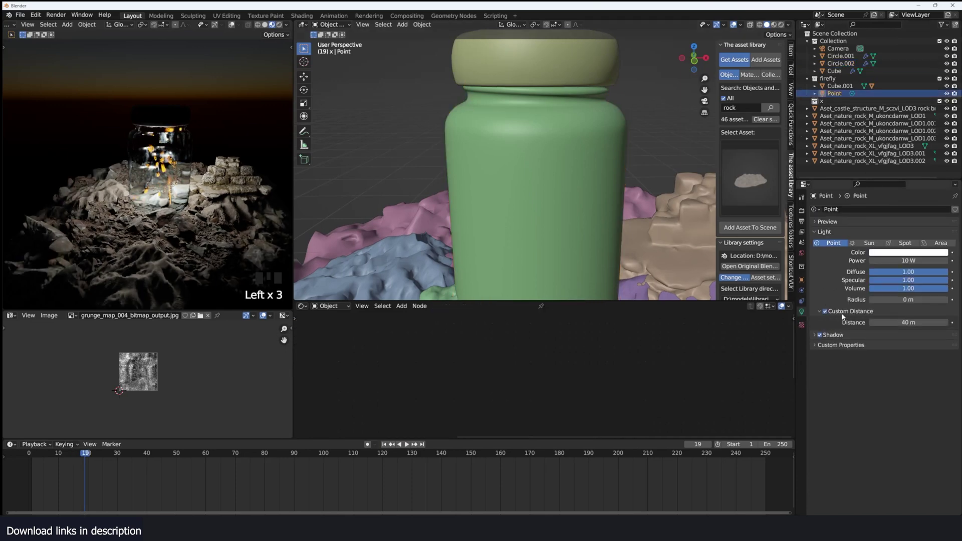
key("Return")
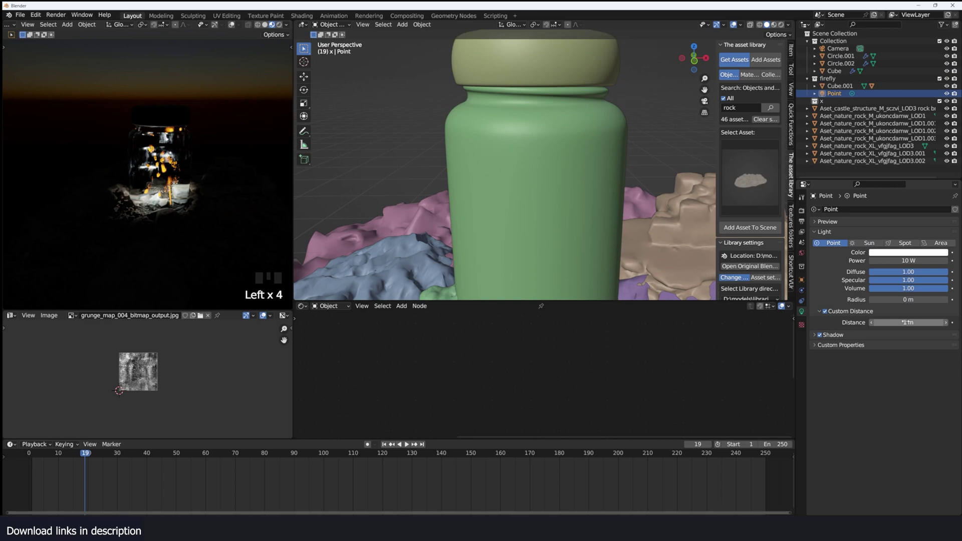
left_click_drag(907, 322, 910, 323)
Step: Play the animation and view the jar up close to check how the point lights illuminate the rocks
key("space")
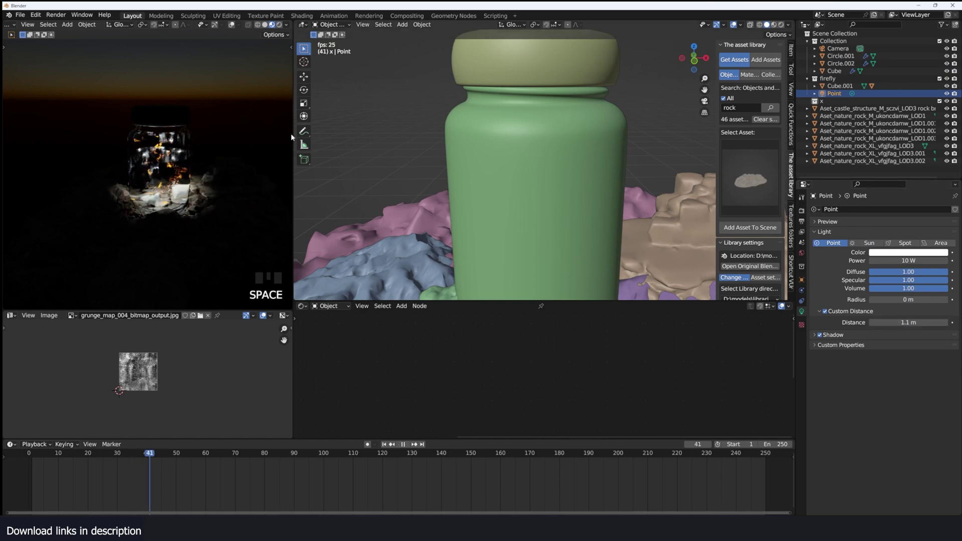
key("grave")
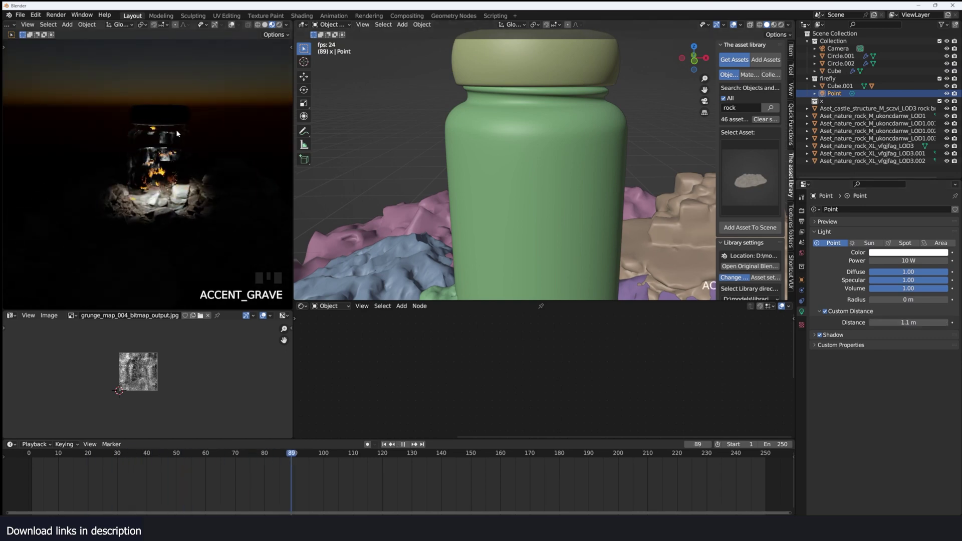
scroll(205, 146, "up", 4)
key("grave")
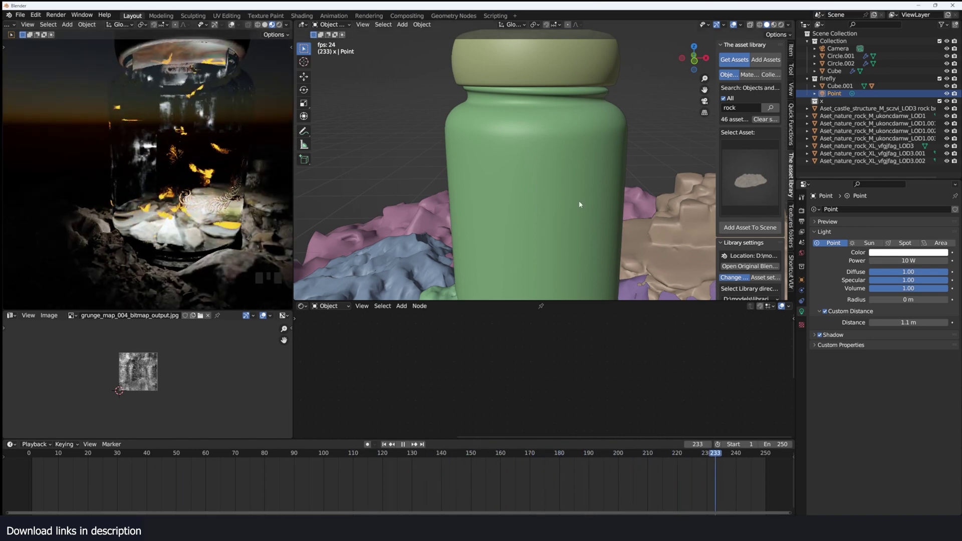
key("space")
key("space")
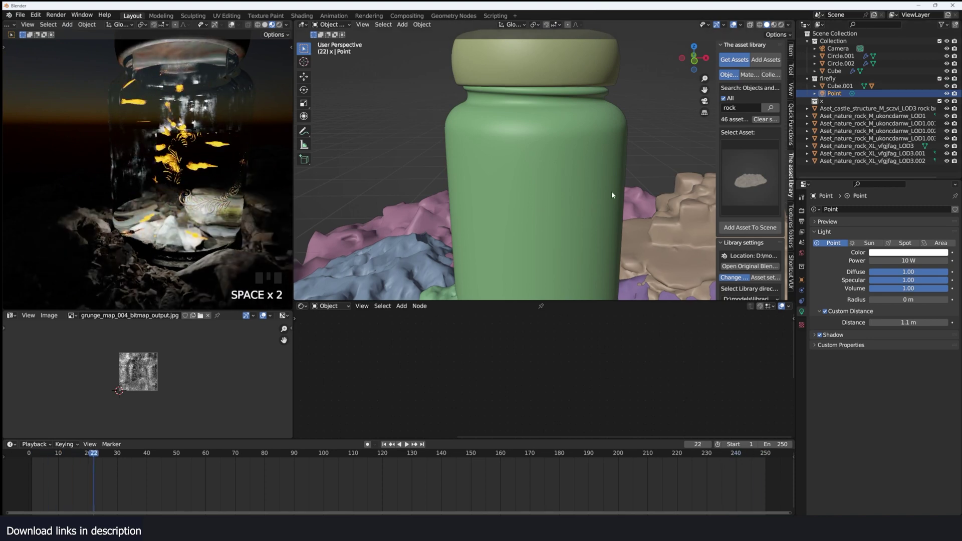
Step: Delete the Emission node from the firefly material, connect the Translucent BSDF to the surface output and brighten its color to white
left_click(840, 86)
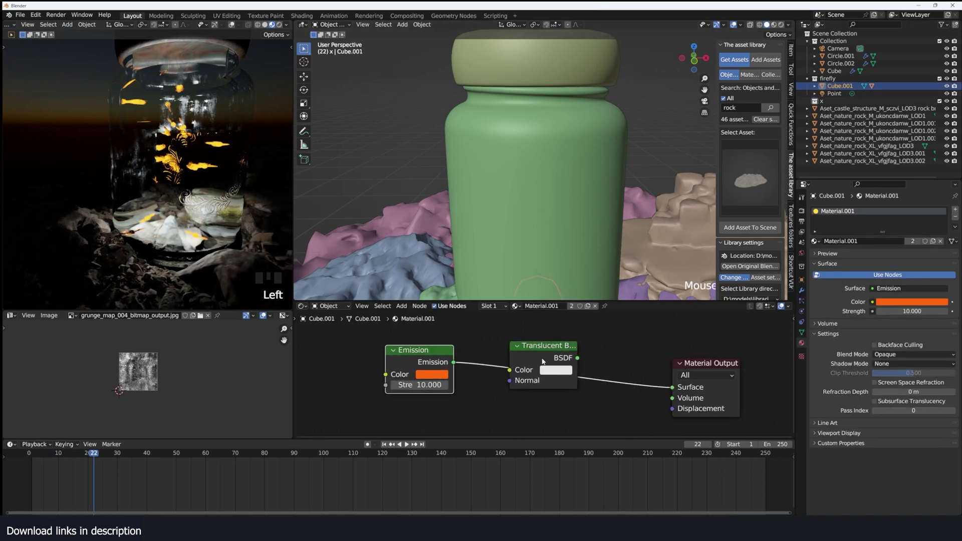
left_click(407, 357)
key("x")
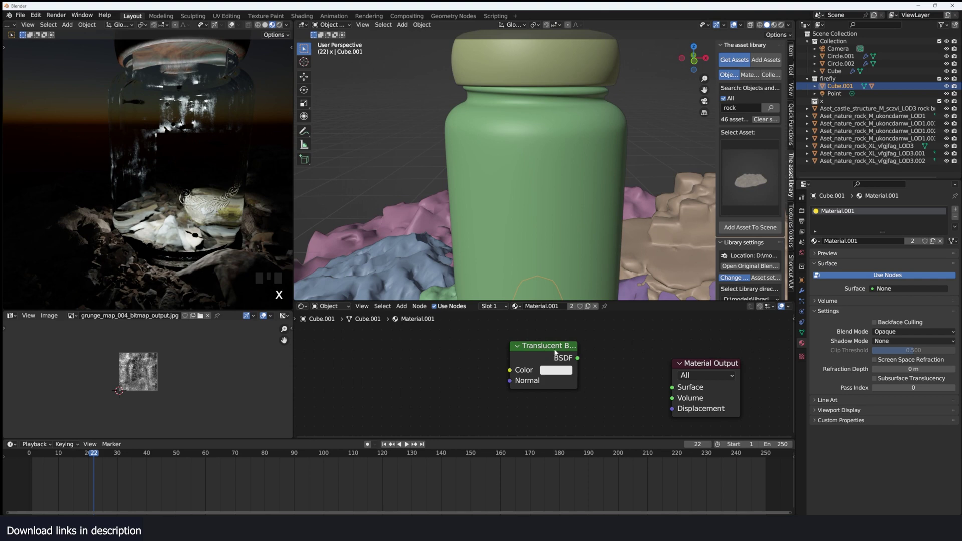
left_click(555, 353, "ctrl+shift")
left_click(555, 371)
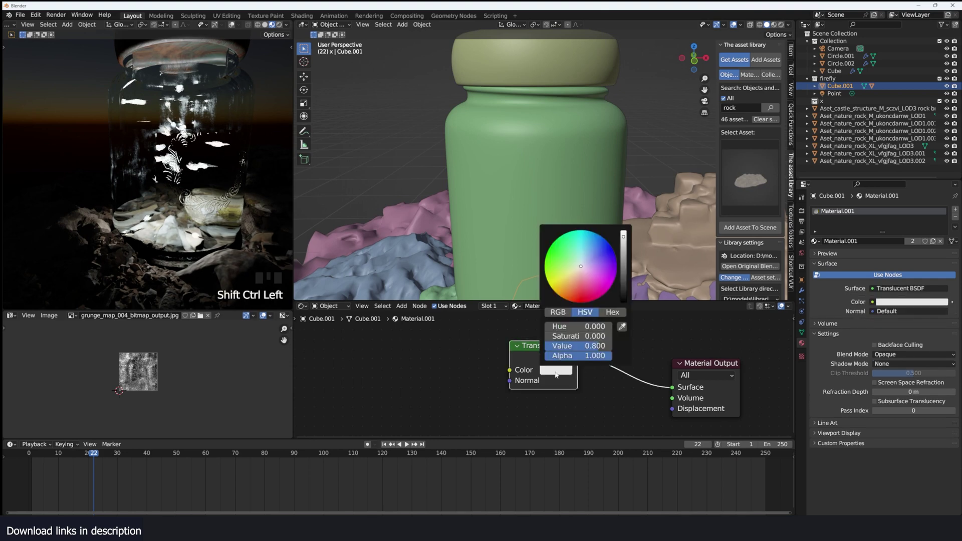
left_click(625, 242)
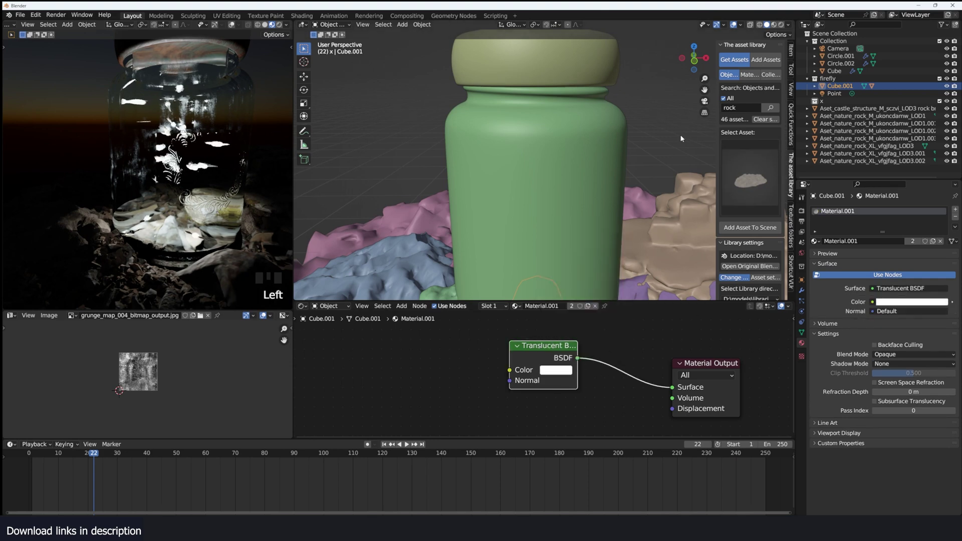
Step: Set the firefly point light's color to a saturated orange
left_click(834, 93)
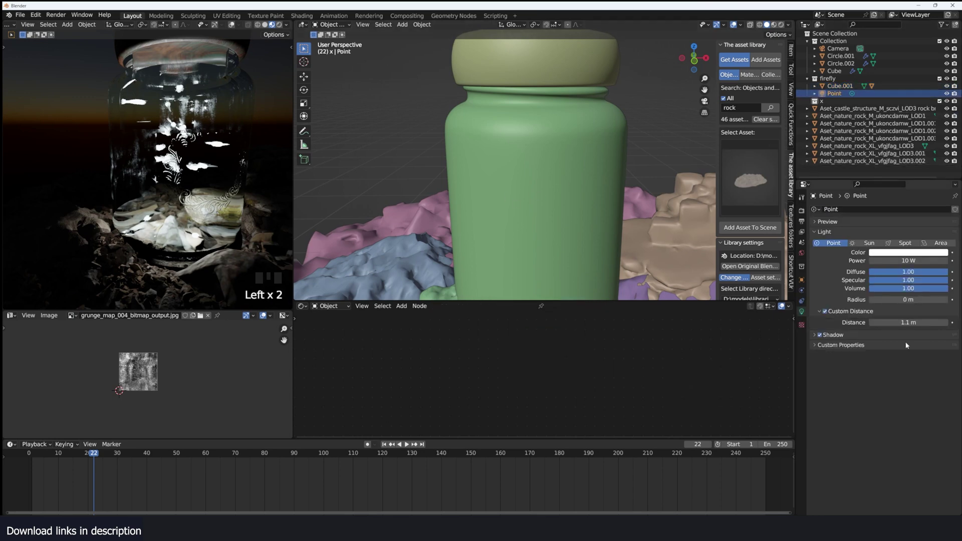
left_click(904, 253)
mouse_move(908, 180)
left_mouse_down()
mouse_move(932, 166)
mouse_move(882, 188)
mouse_move(902, 206)
left_mouse_up()
left_click(917, 181)
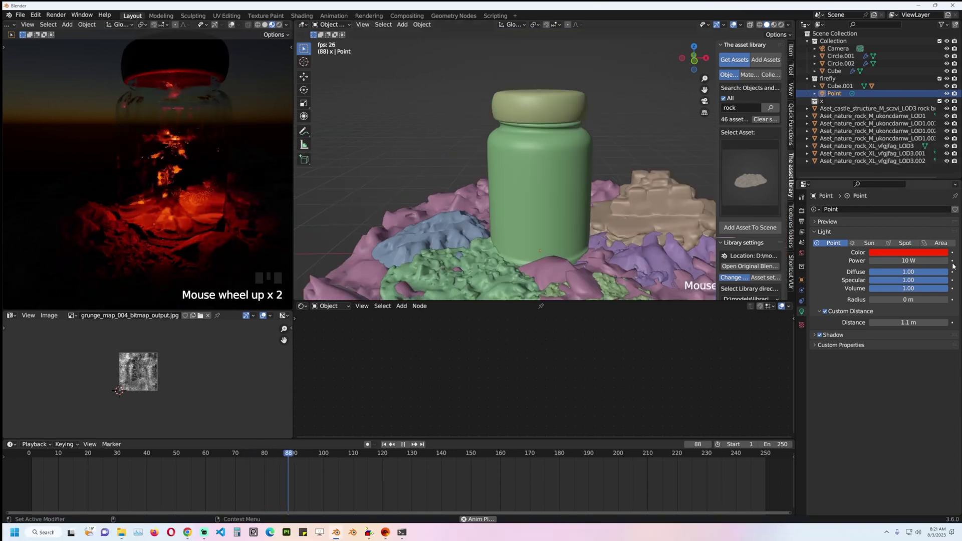
left_click(909, 251)
left_click(909, 253)
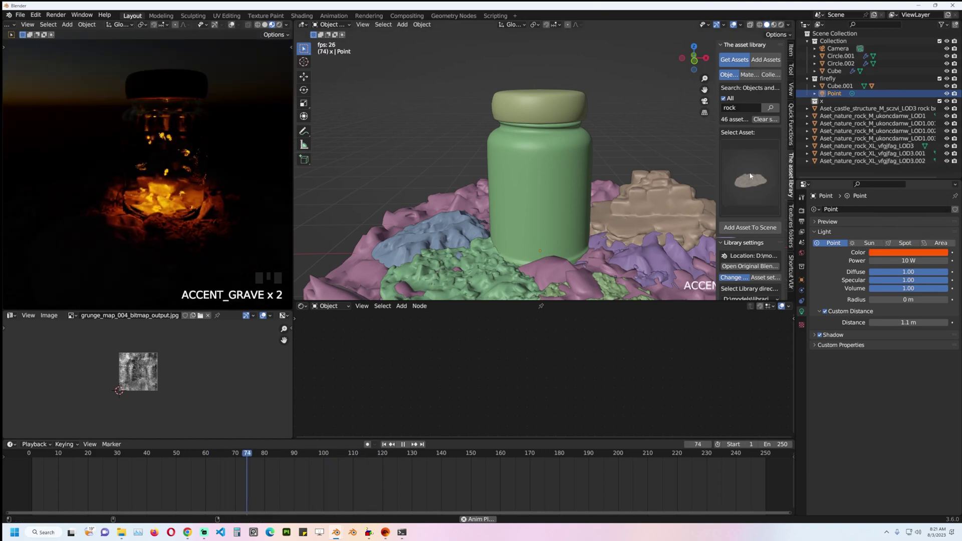
scroll(839, 72, "up", 1)
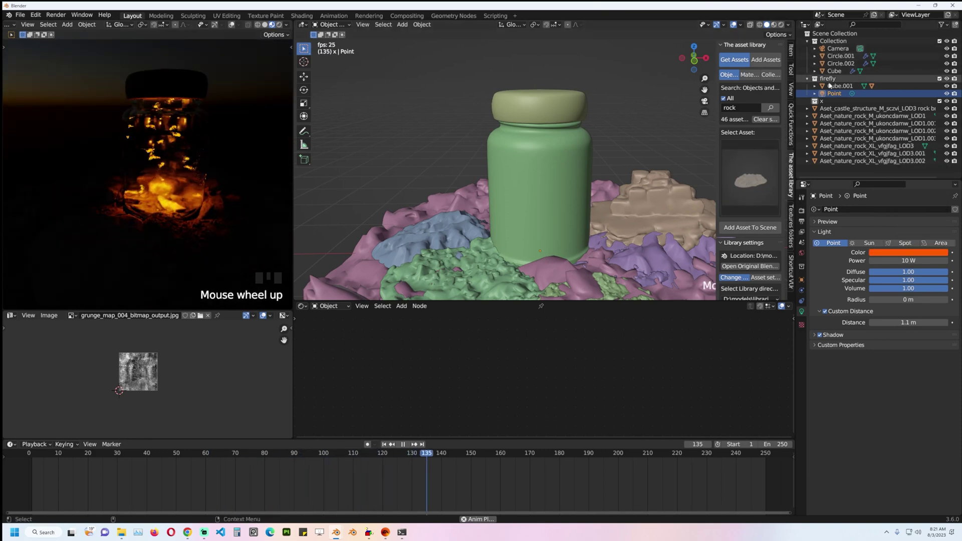
Step: Rename the cube that emits the particles as emitter
left_click(836, 71)
left_click(837, 63)
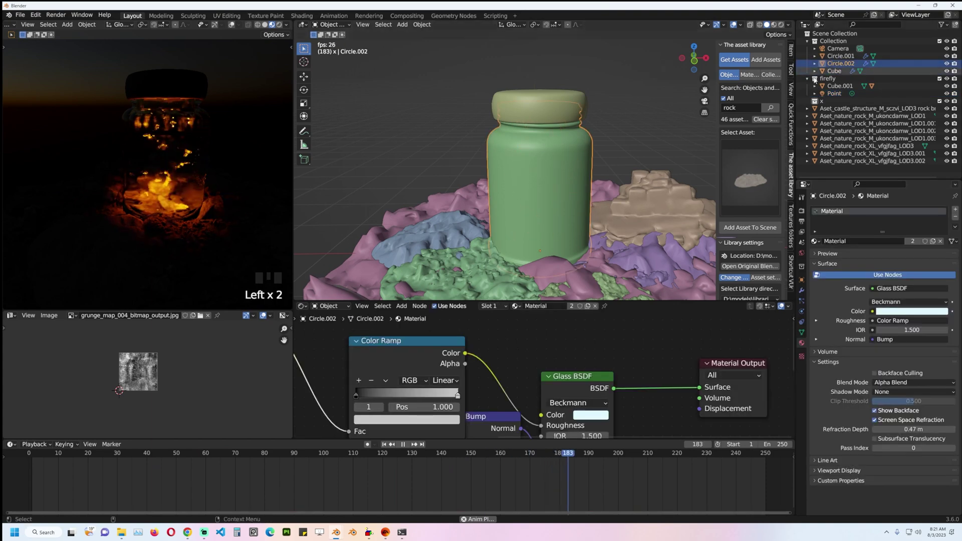
left_click(834, 71)
double_click(834, 71)
type("emitter")
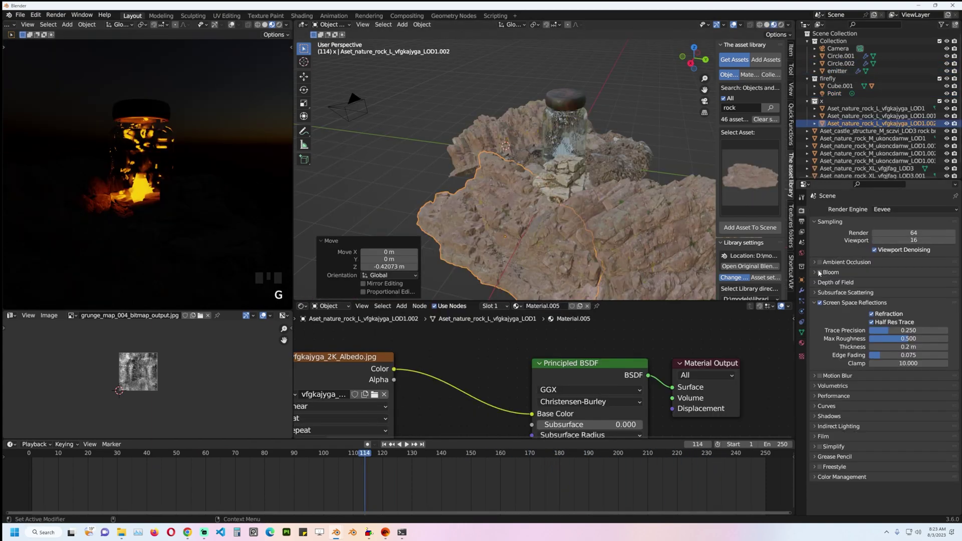
Step: Enable Bloom and Ambient Occlusion in the Eevee render settings
left_click(820, 273)
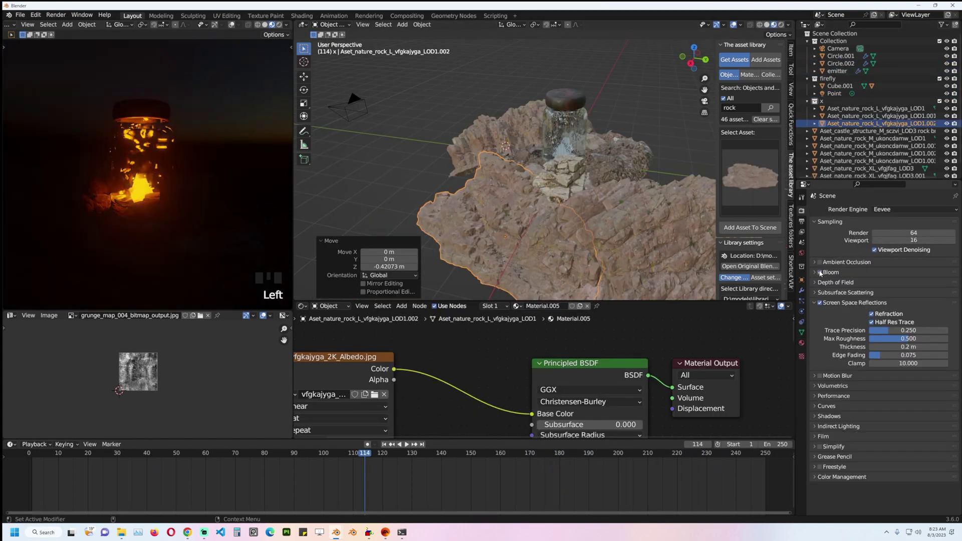
left_click(821, 262)
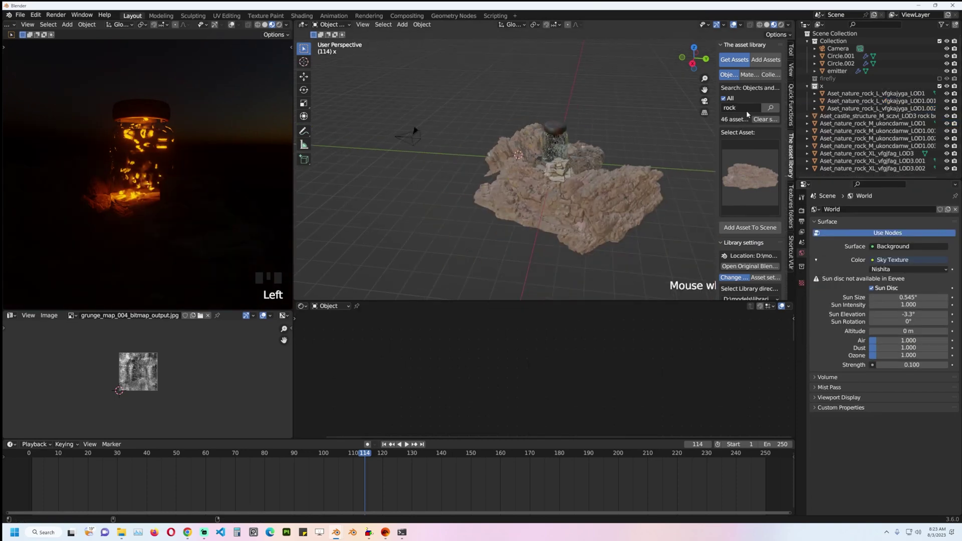
Step: Search the asset library for water and open the asset choices
type("er")
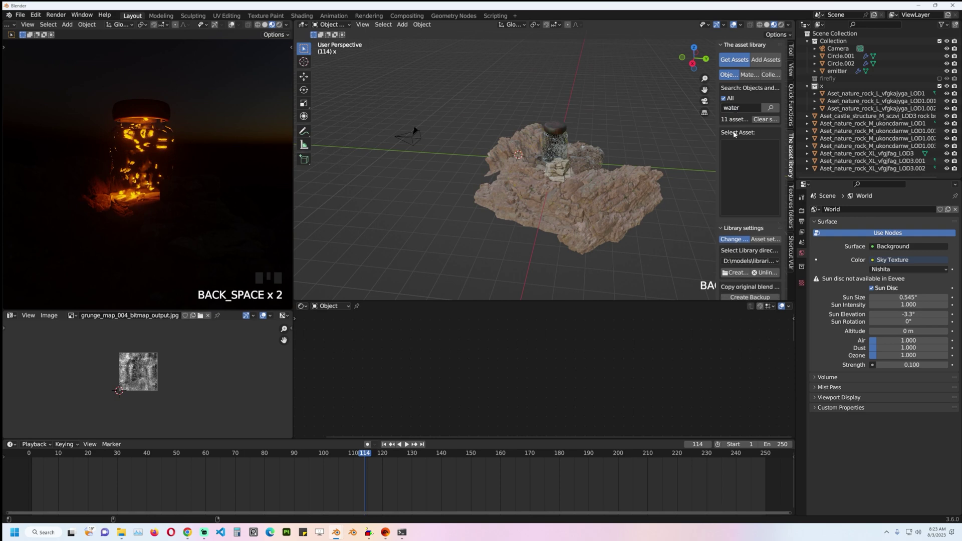
left_click(742, 196)
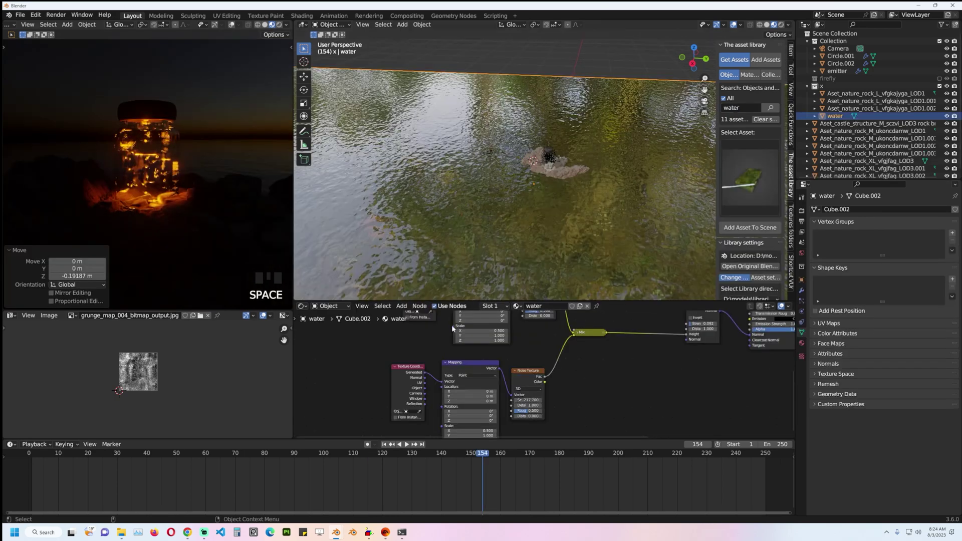
Step: Animate the water material by driving the X location of the noise texture's Mapping node with a #frame expression
scroll(497, 340, "up", 3)
middle_click_drag(497, 339, 492, 337)
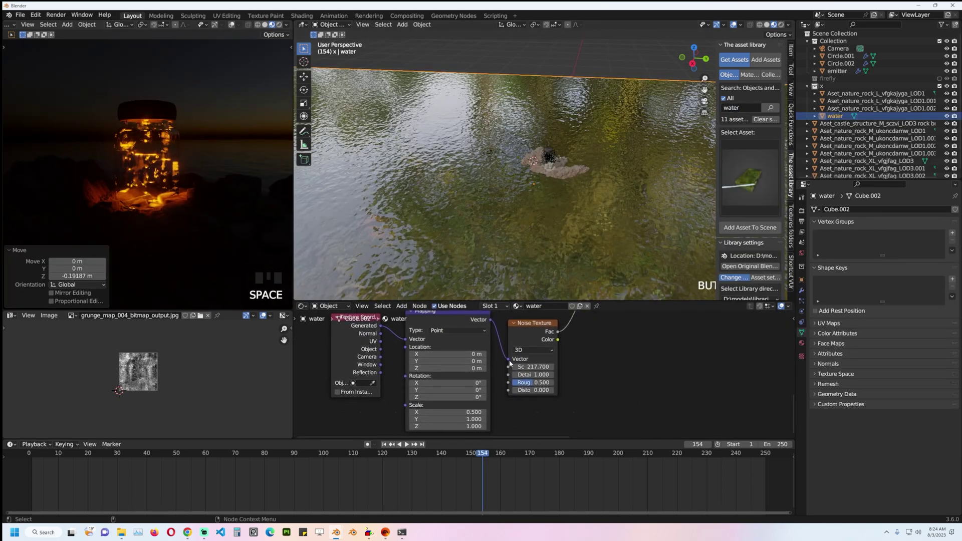
left_click(468, 354, "shift")
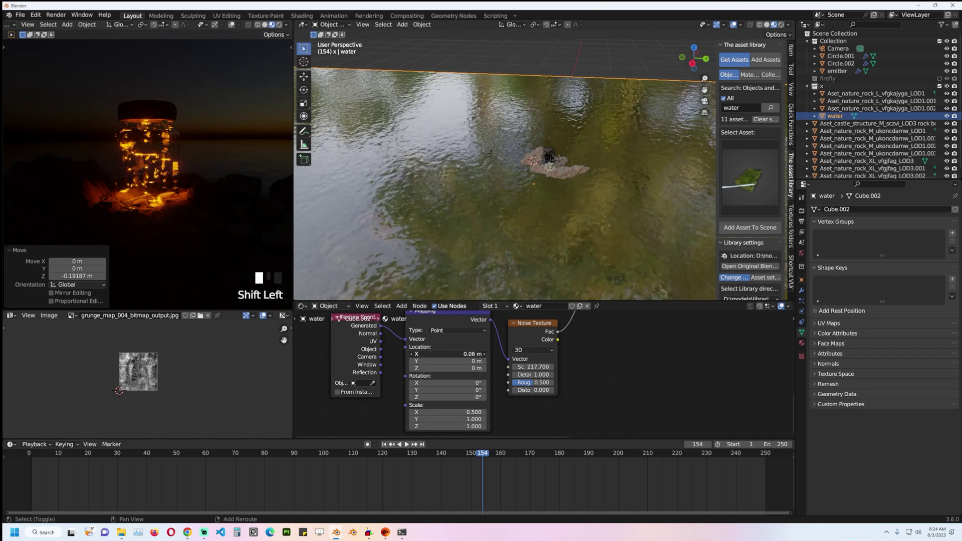
left_click(468, 354)
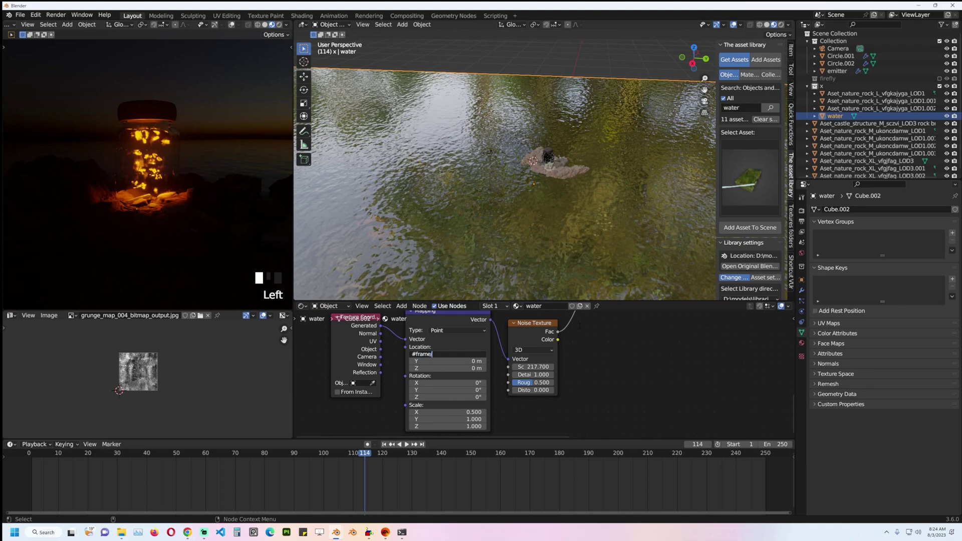
key("Return")
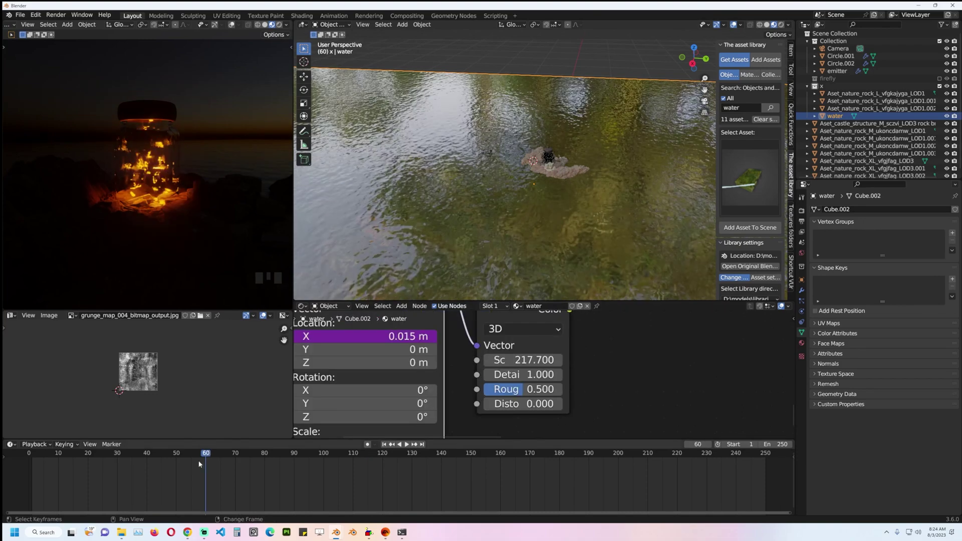
Step: Play back the animation to check the water's motion, stopping after a short preview
key("space")
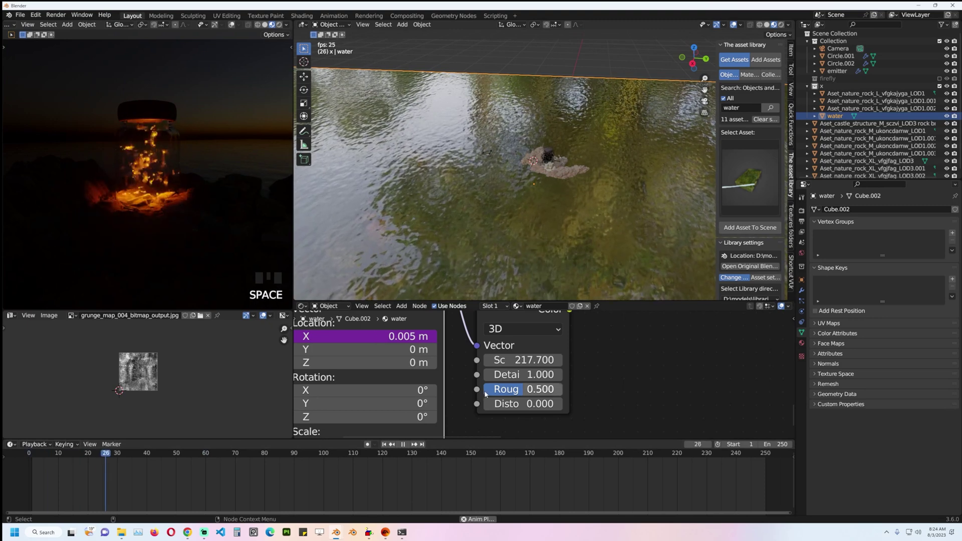
key("space")
scroll(485, 395, "down", 2)
middle_click_drag(485, 394, 494, 411)
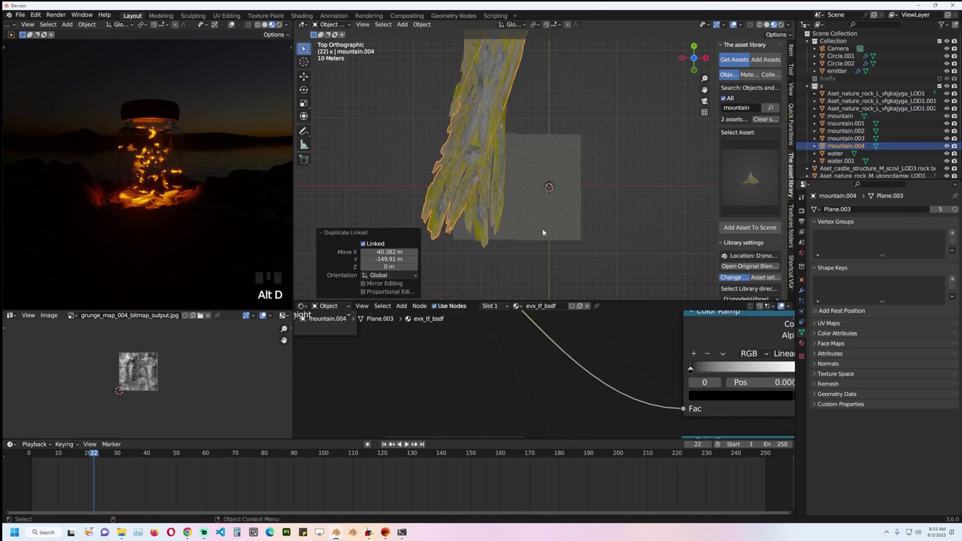
Step: Scale the newest linked mountain copy down by a factor of about 0.9
key("s")
left_click(528, 225)
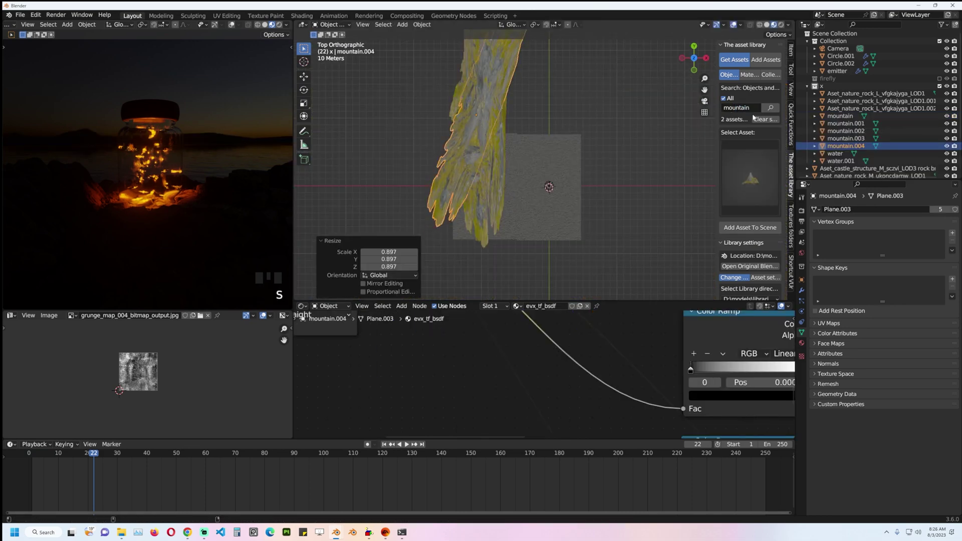
Step: Add an emissive volume object, reposition it, and stretch it along Y to form a haze over the background
left_click(791, 128)
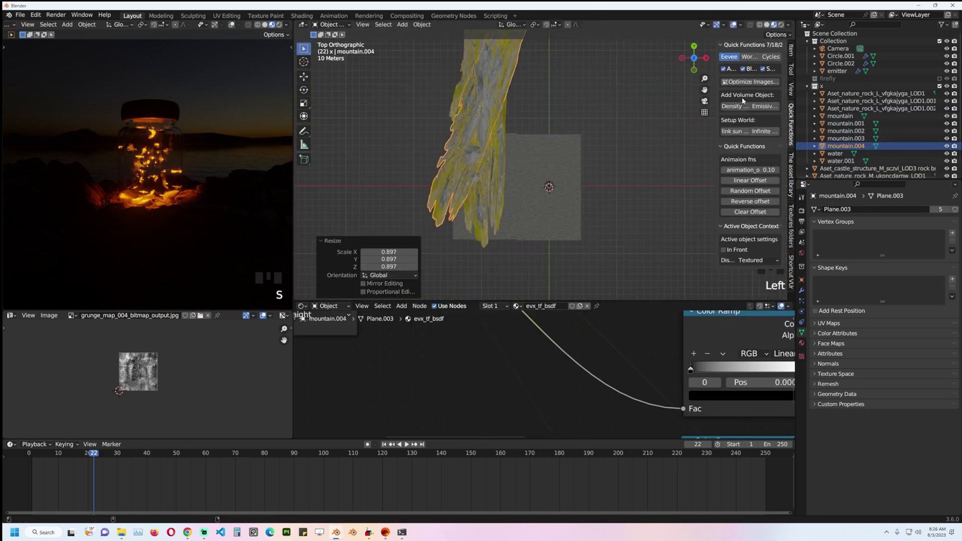
left_click(769, 107)
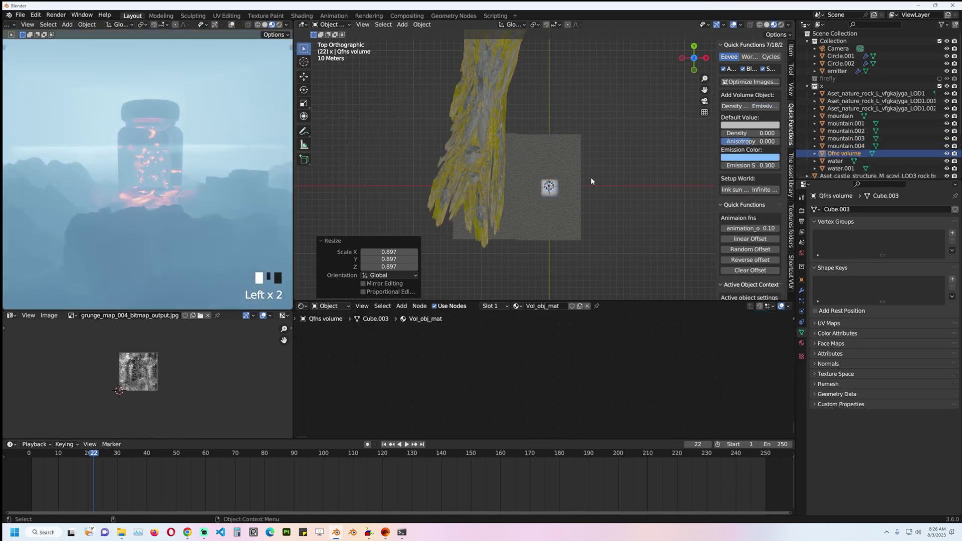
key("g")
left_click(549, 192)
key("s")
key("y")
left_click(549, 187)
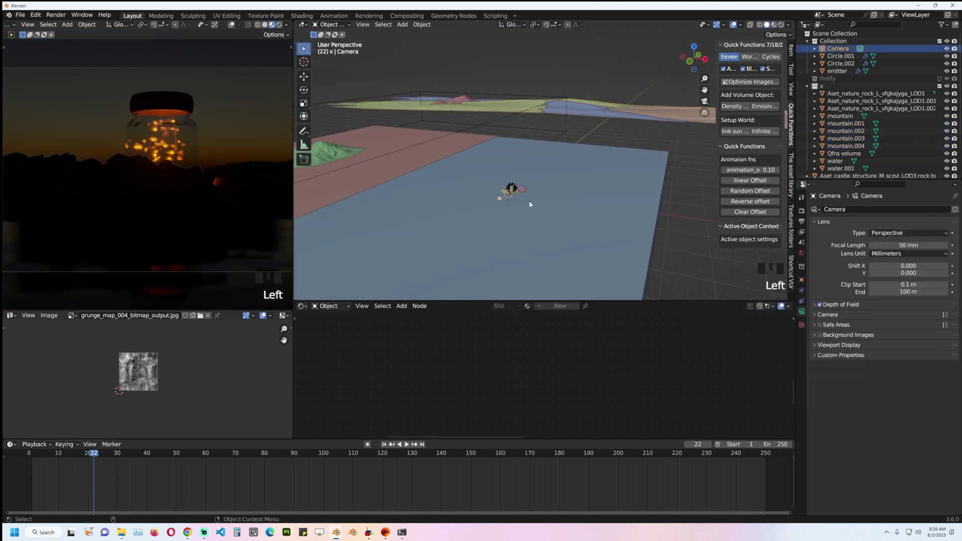
Step: Edit the Clip End distance of the scene camera
double_click(896, 293)
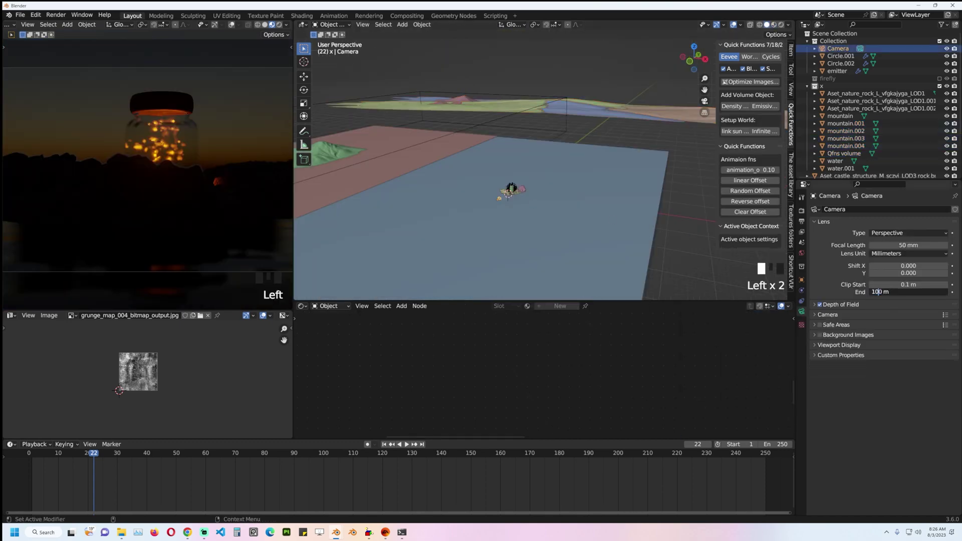
key("Return")
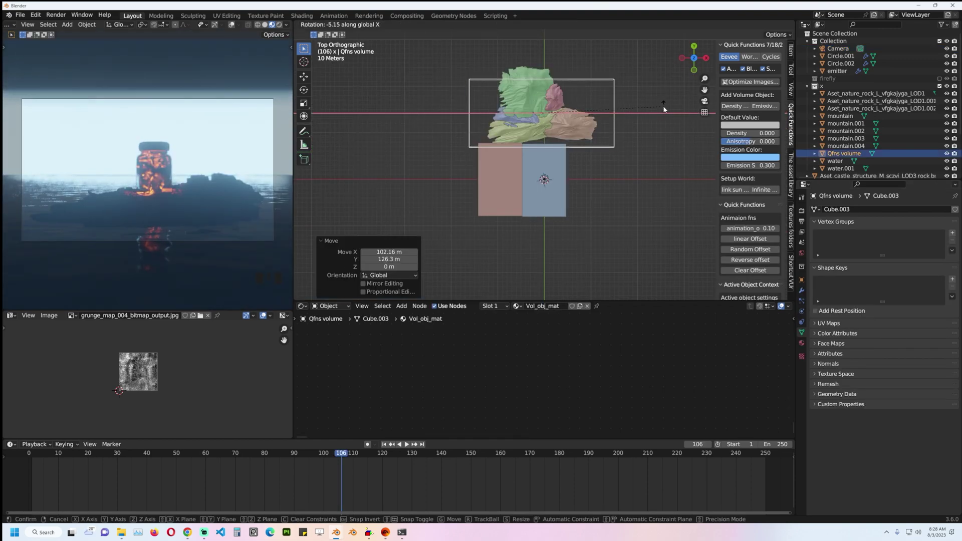
Step: Tilt the haze volume about -5.15° around the global X axis and give its material a light purple emission of strength about 0.01
left_click(663, 106)
key("a")
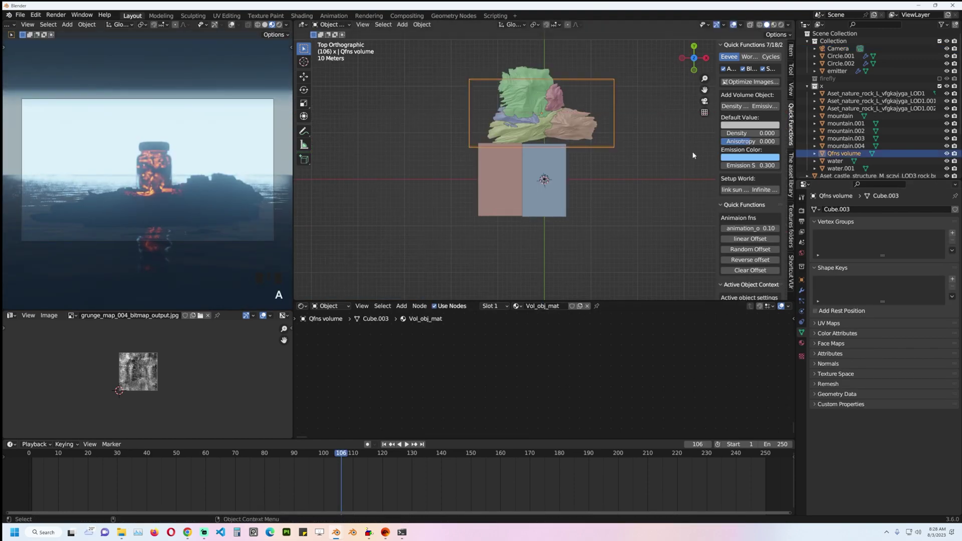
key("a")
key("KP_Decimal")
scroll(638, 328, "up", 8)
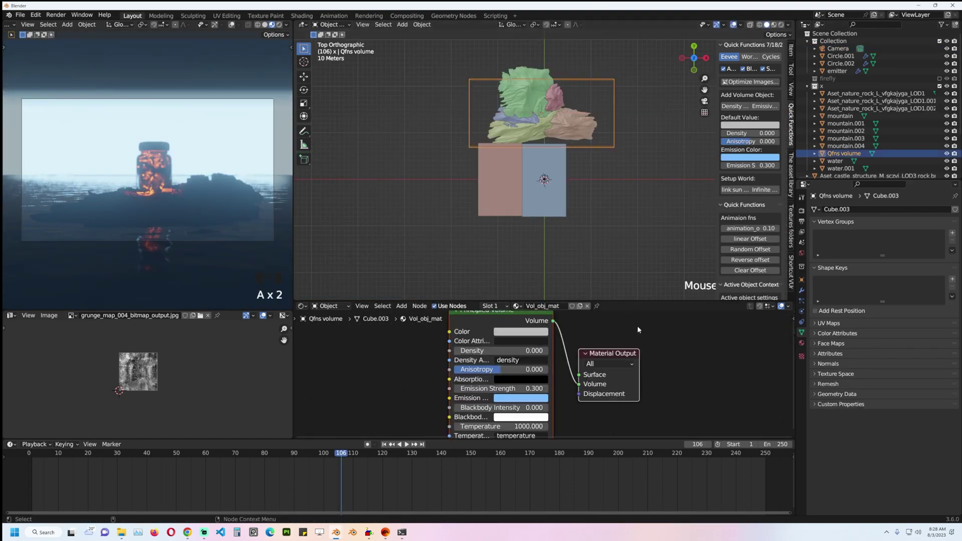
middle_click_drag(589, 372, 656, 359)
left_click(593, 376)
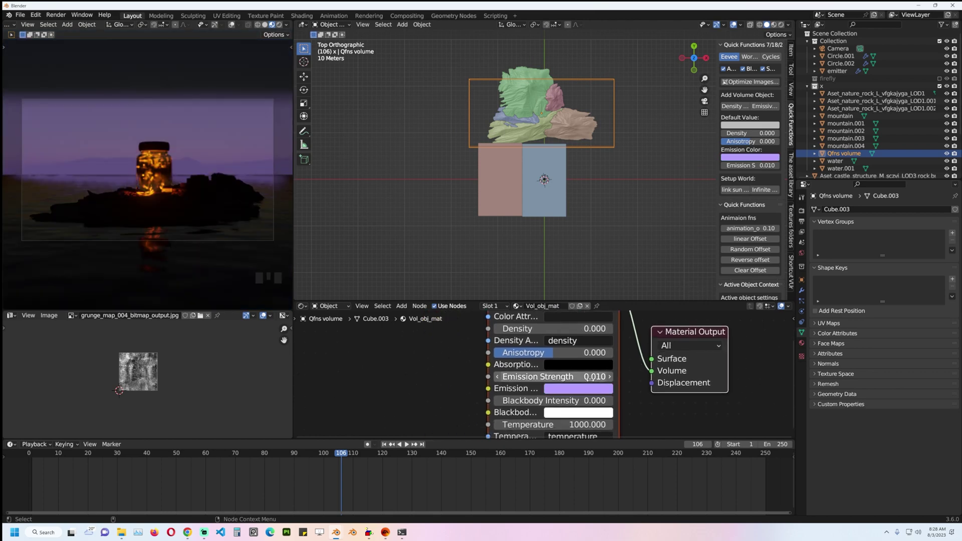
left_click(592, 376)
left_click(593, 376)
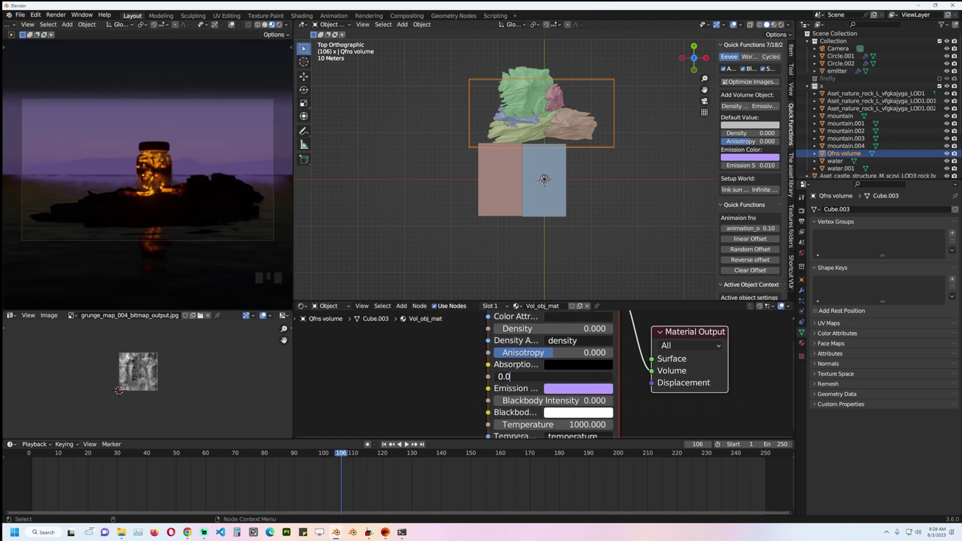
key("Return")
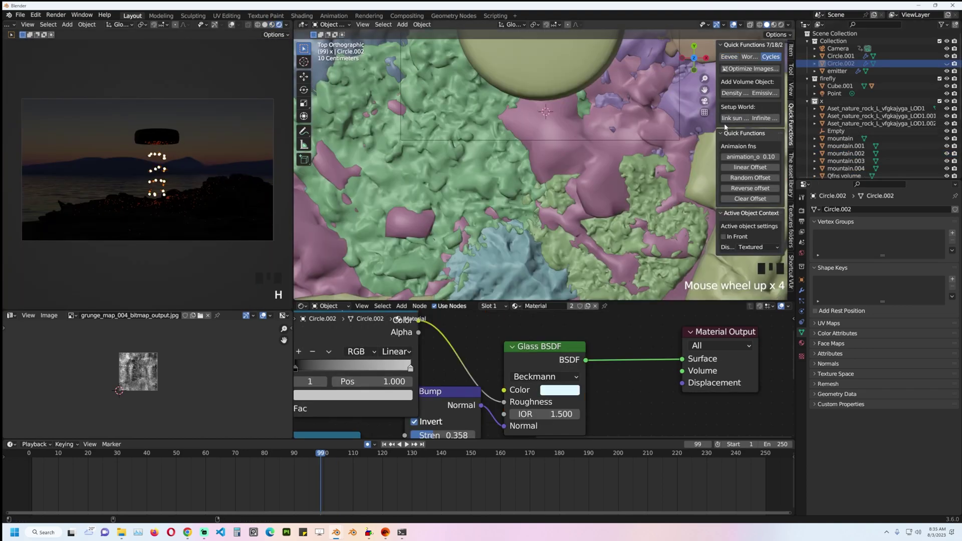
Step: Disable Shadow ray visibility for the Cube.001 object in the firefly collection
left_click(834, 93)
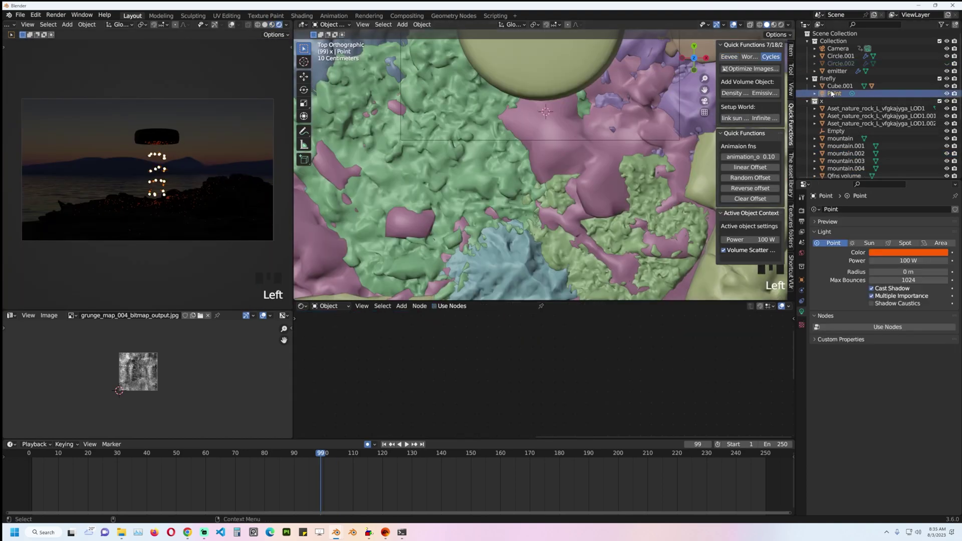
left_click(840, 85)
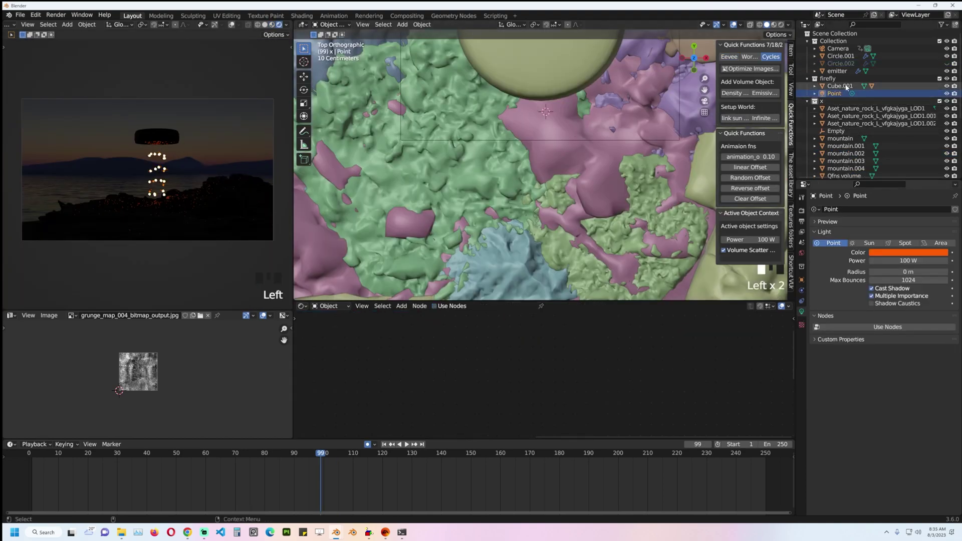
left_click(802, 279)
scroll(868, 415, "down", 6)
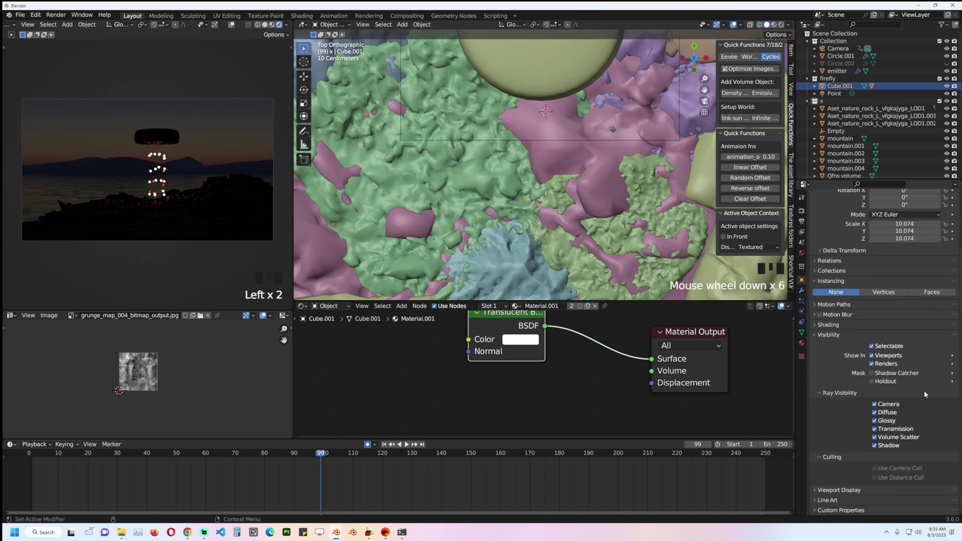
left_click(875, 446)
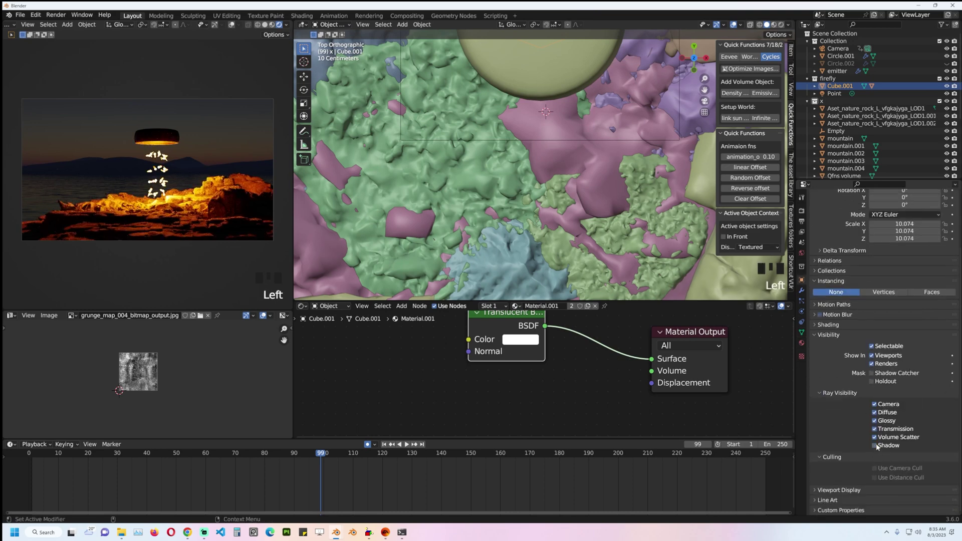
Step: Set the power of the firefly's point light to 2 W
left_click(835, 93)
left_click(803, 312)
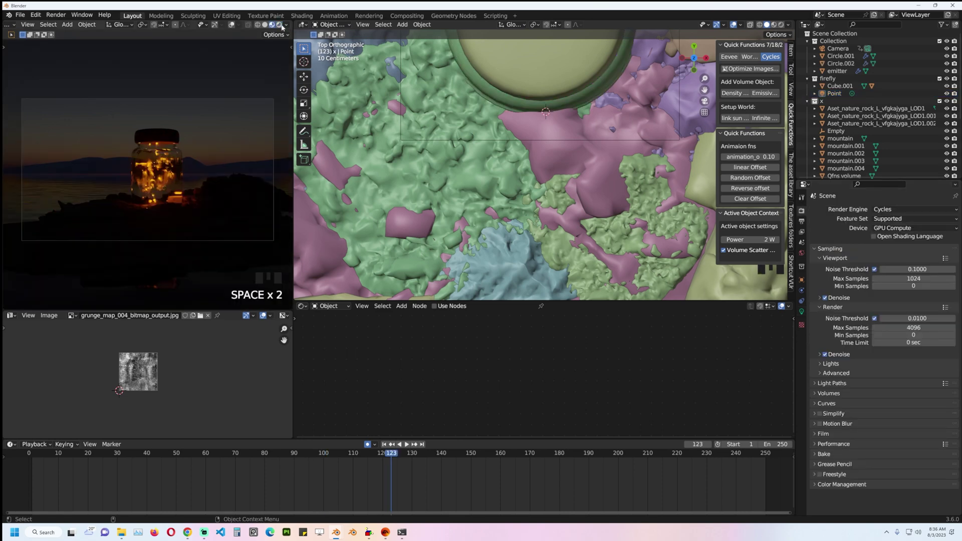
Step: Display the camera view in rendered shading and save the file
left_click(282, 26)
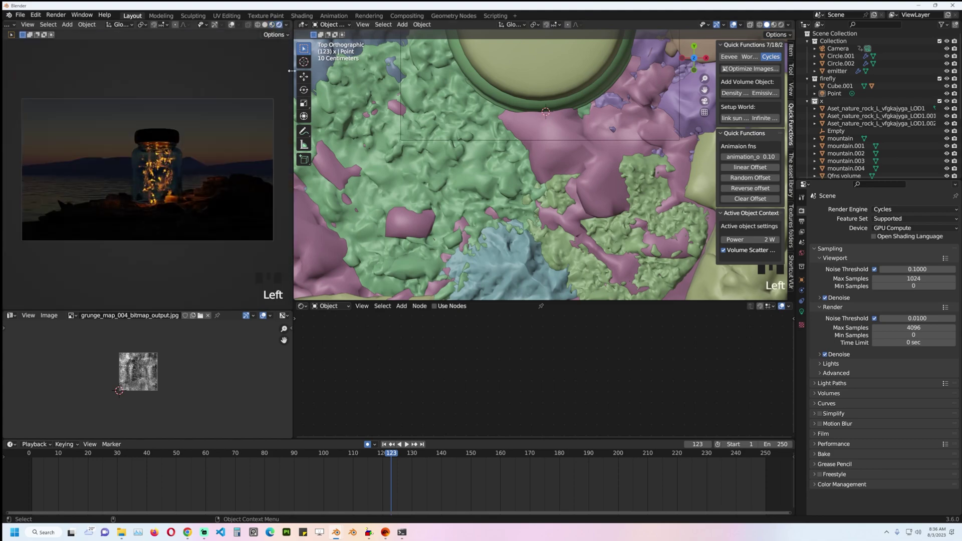
key("ctrl+s")
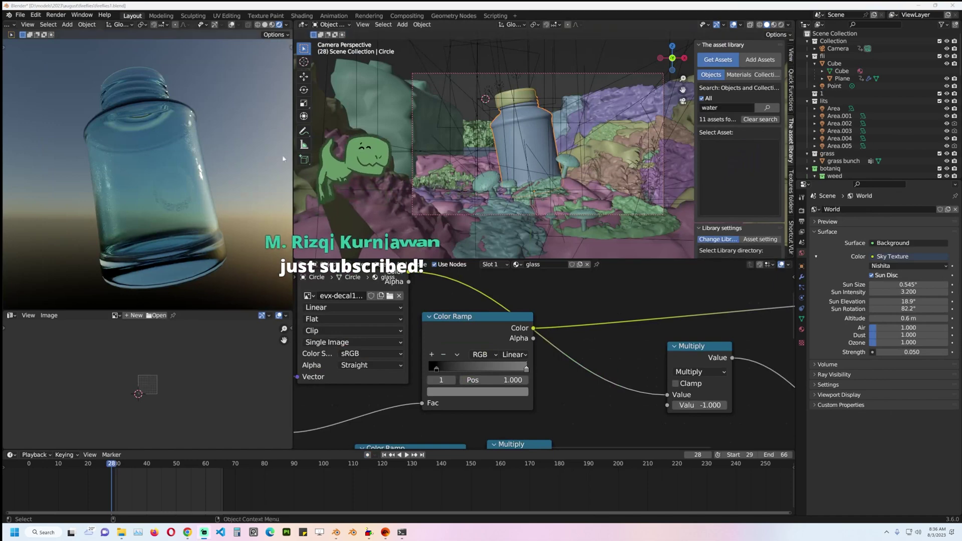
Step: View the rendered animation of the other firefly jar scene with mushrooms and close the player
left_click(56, 15)
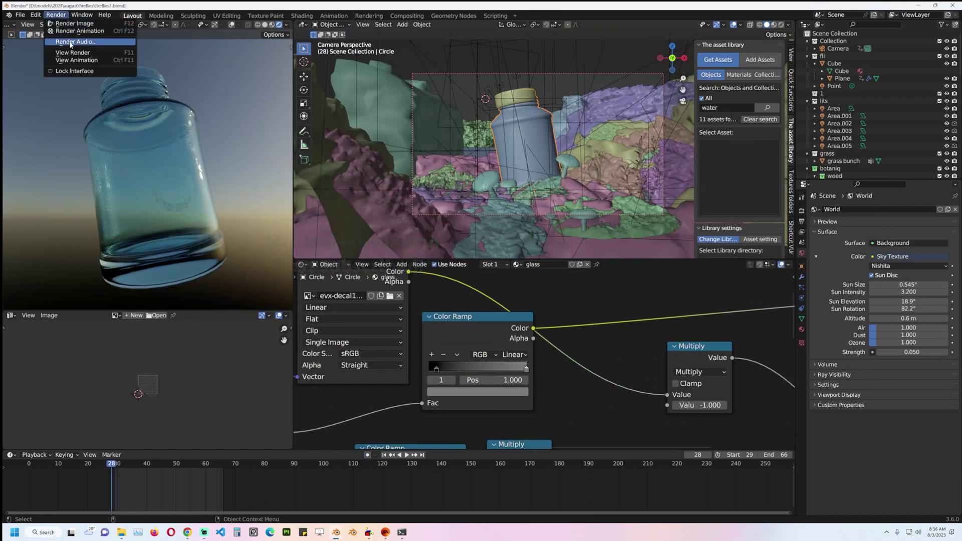
left_click(74, 60)
left_click_drag(360, 108, 419, 75)
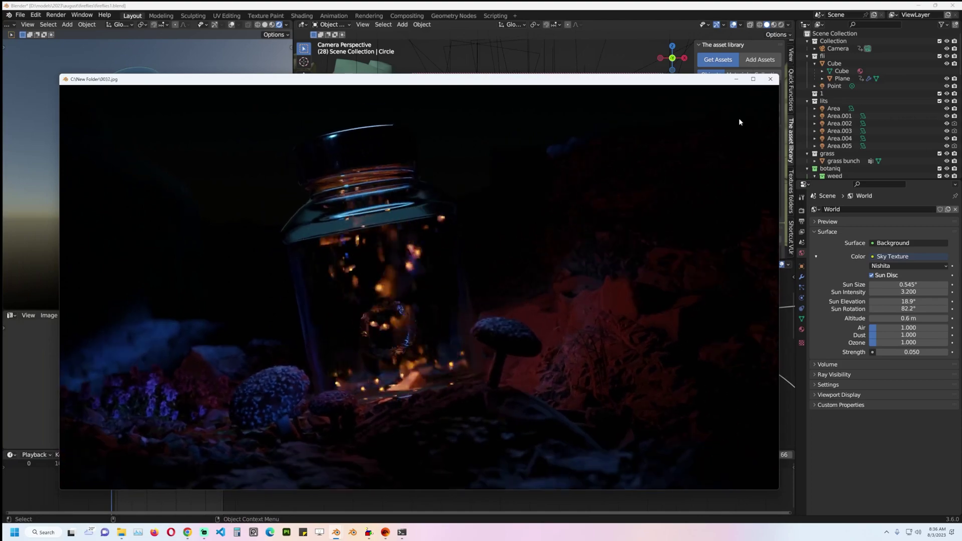
left_click(770, 79)
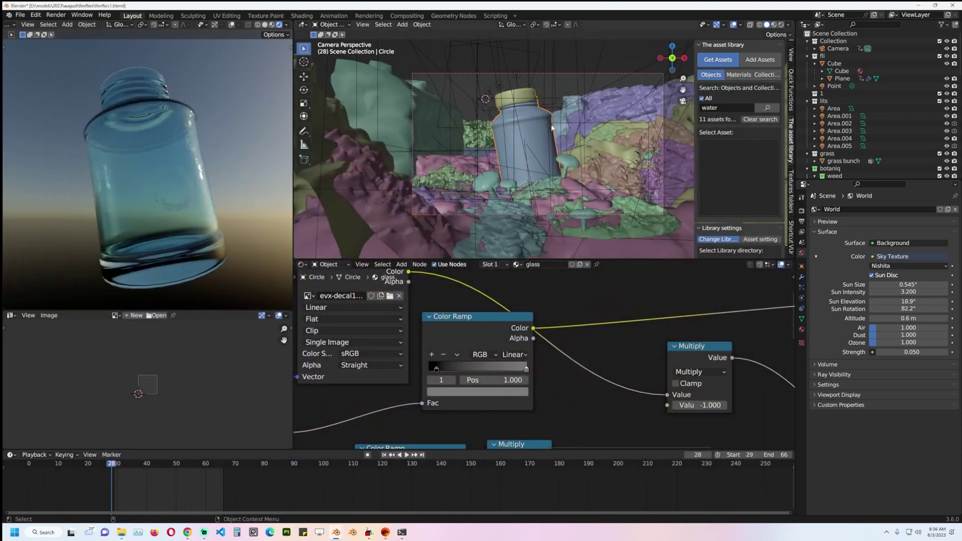